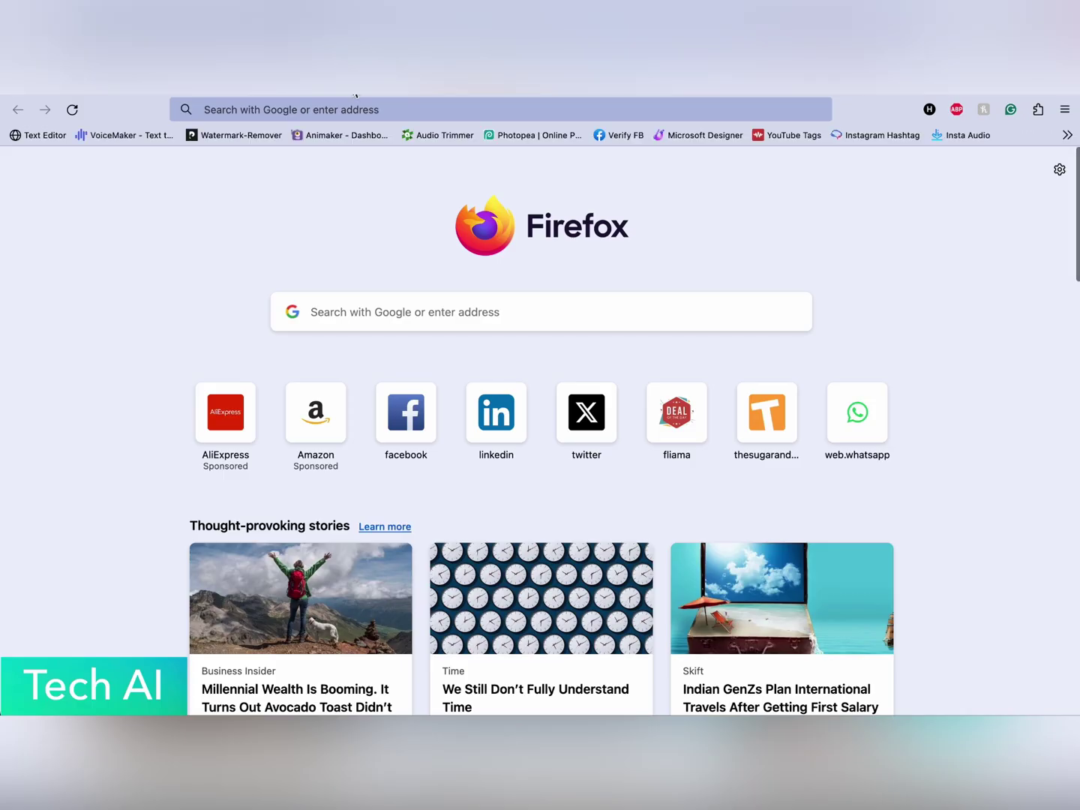
# Search Google for zerossl and open the zerossl.com home page.
pyautogui.click(321, 111)
pyautogui.write('zerossl')
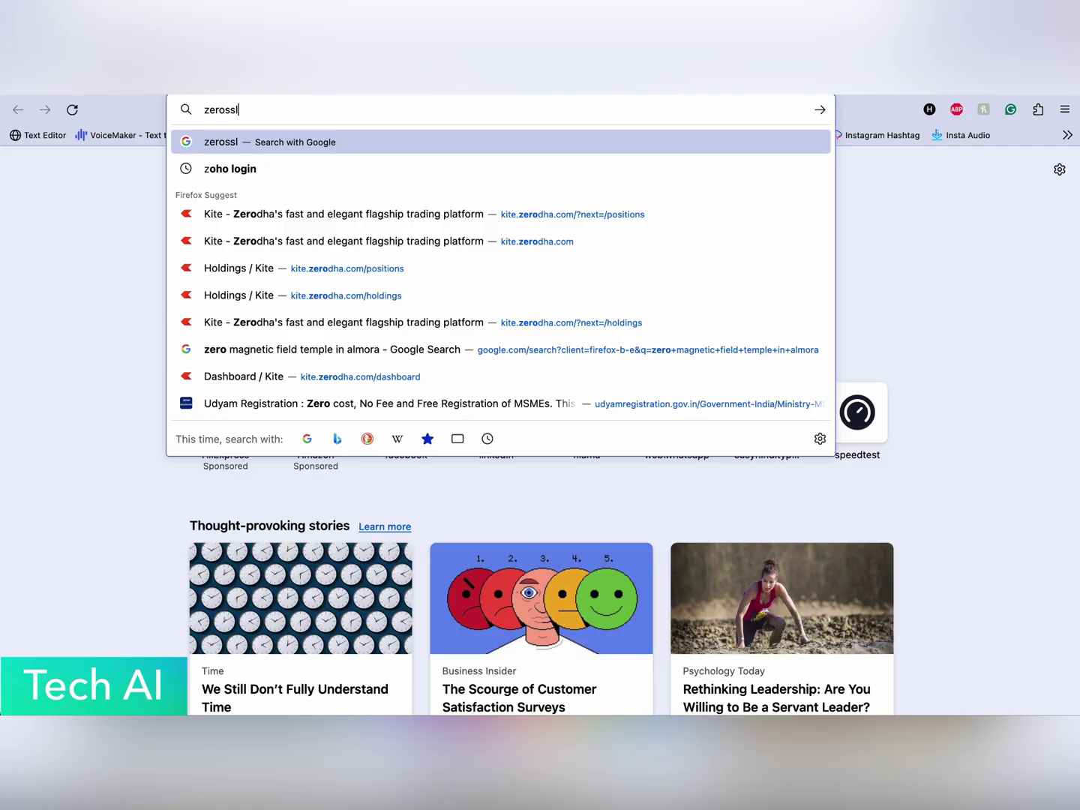
pyautogui.press('Return')
pyautogui.click(280, 344)
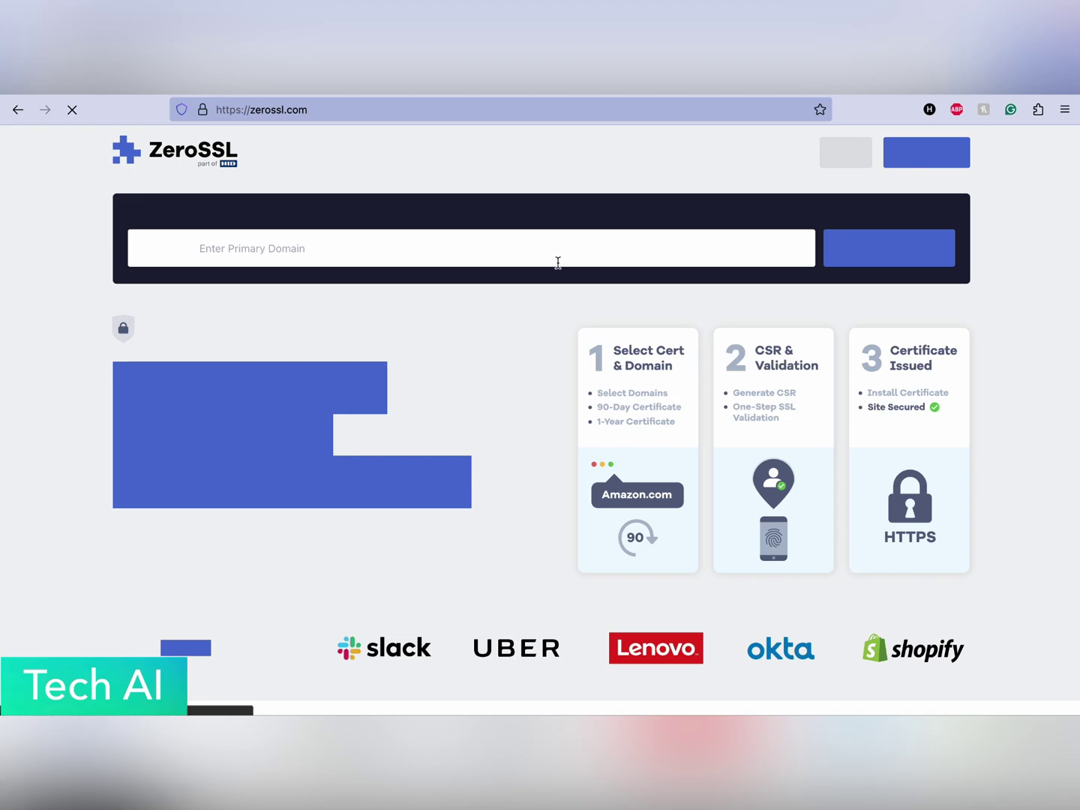
# Sign up for a free ZeroSSL account with an email and password, saving the login in Firefox.
pyautogui.click(909, 155)
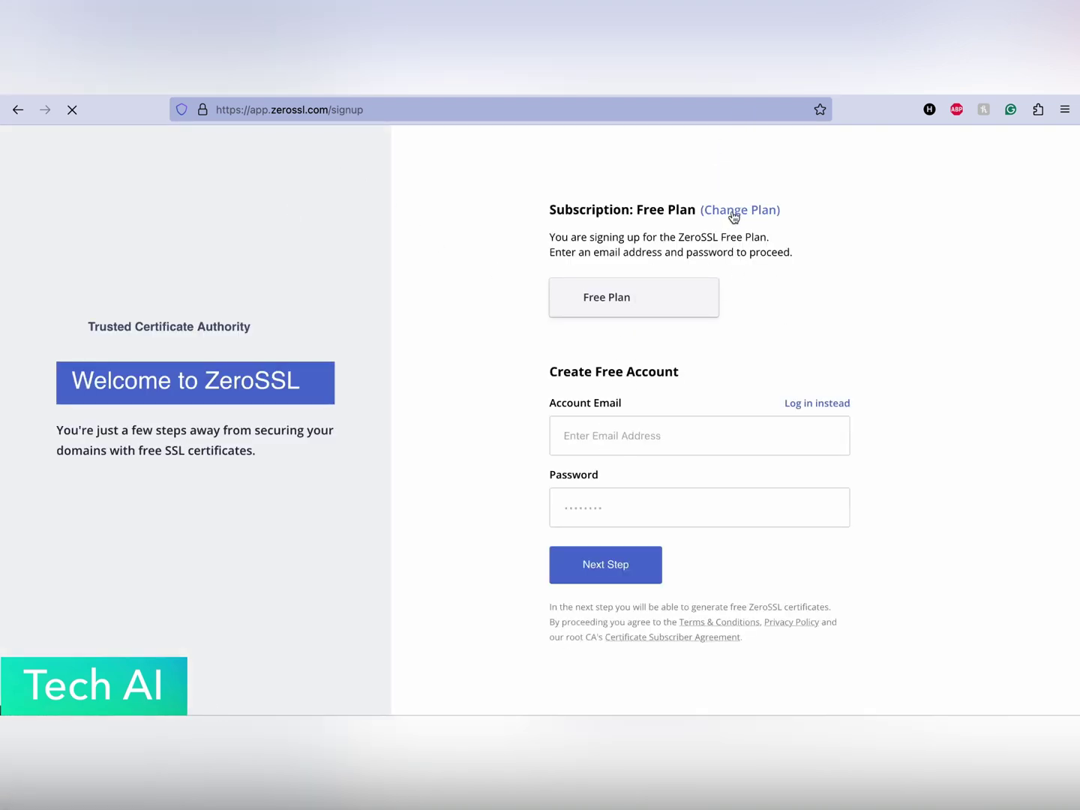
pyautogui.click(584, 430)
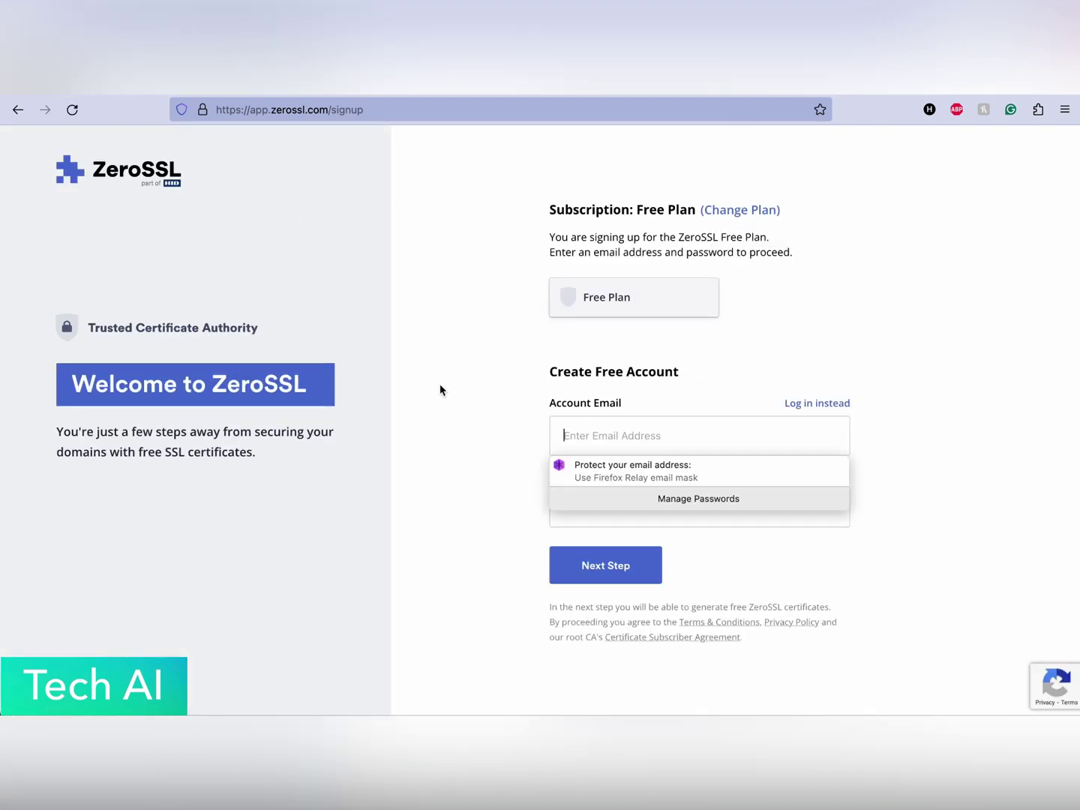
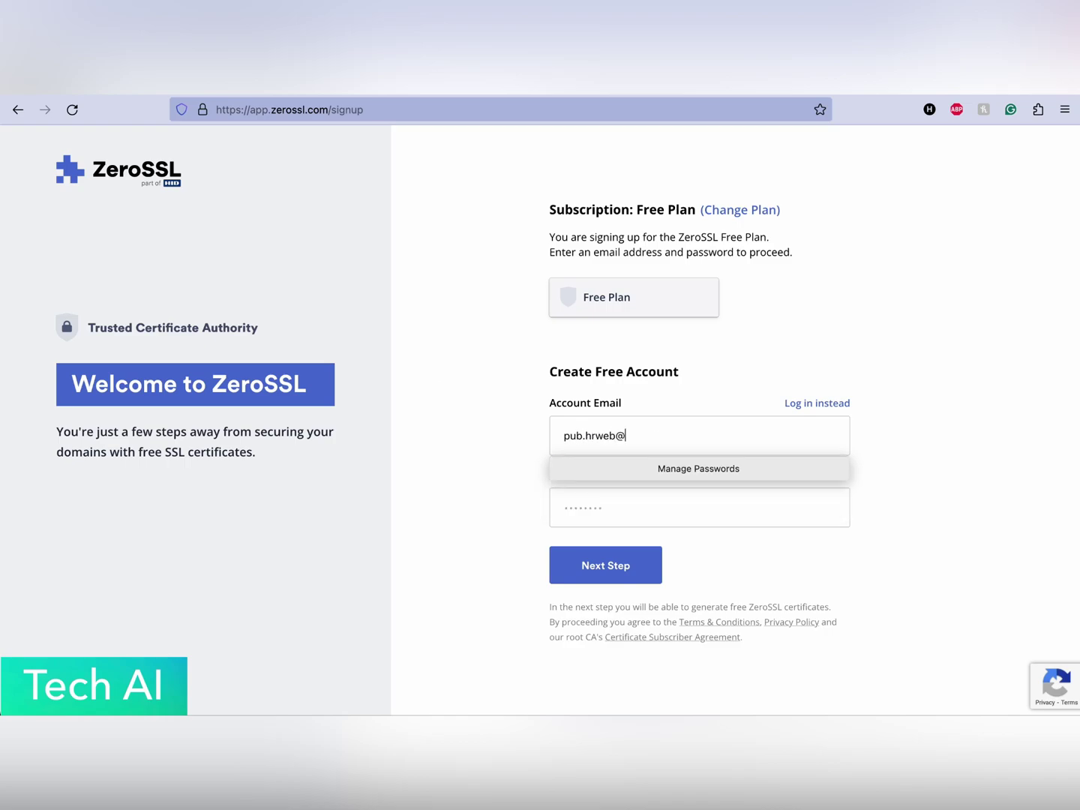
pyautogui.press('Tab')
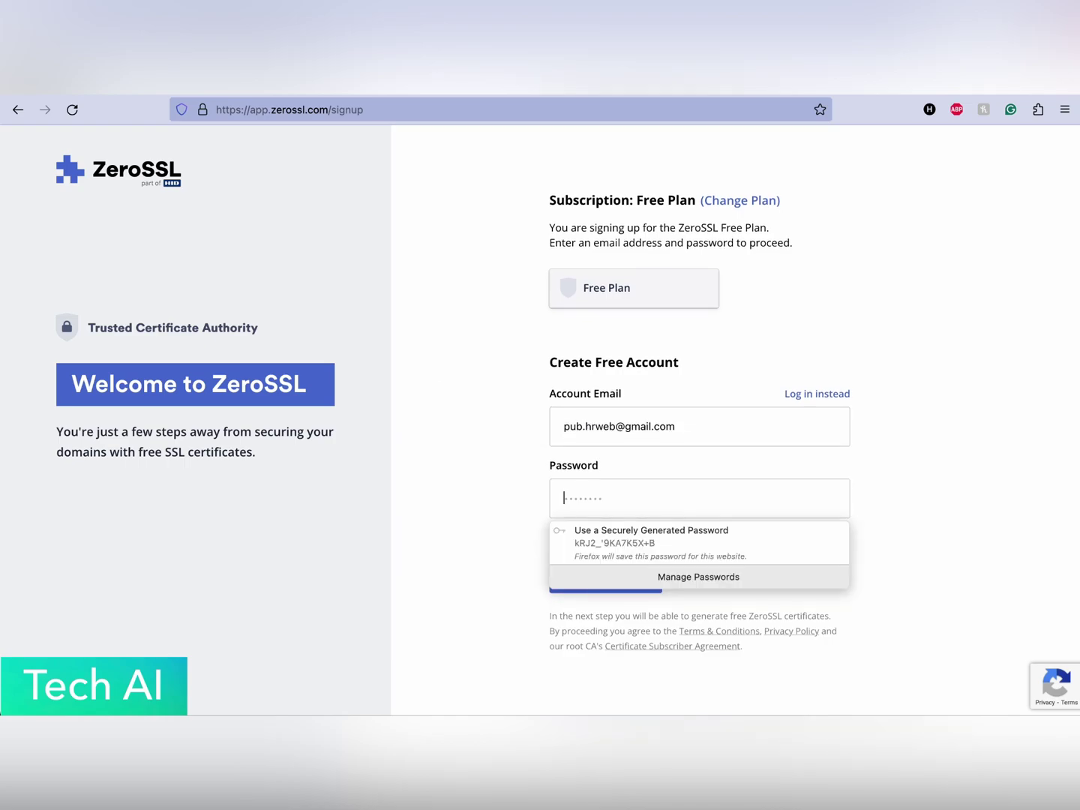
pyautogui.write('••••••••••')
pyautogui.click(611, 562)
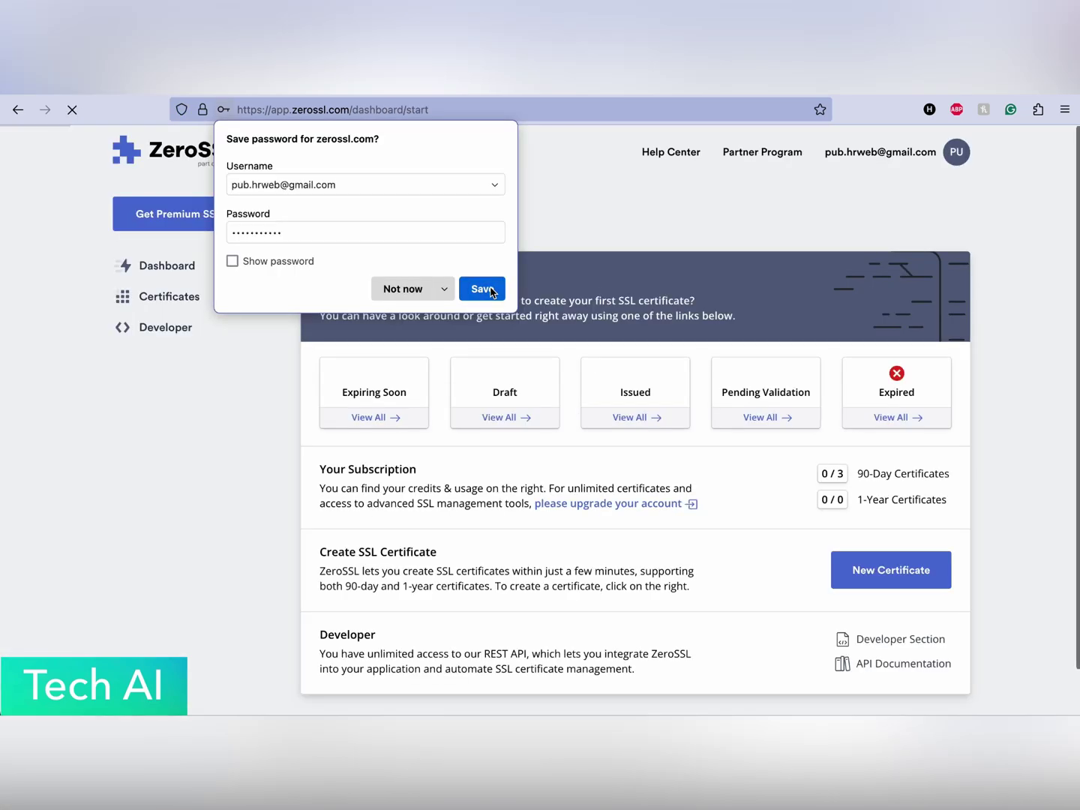
pyautogui.click(489, 290)
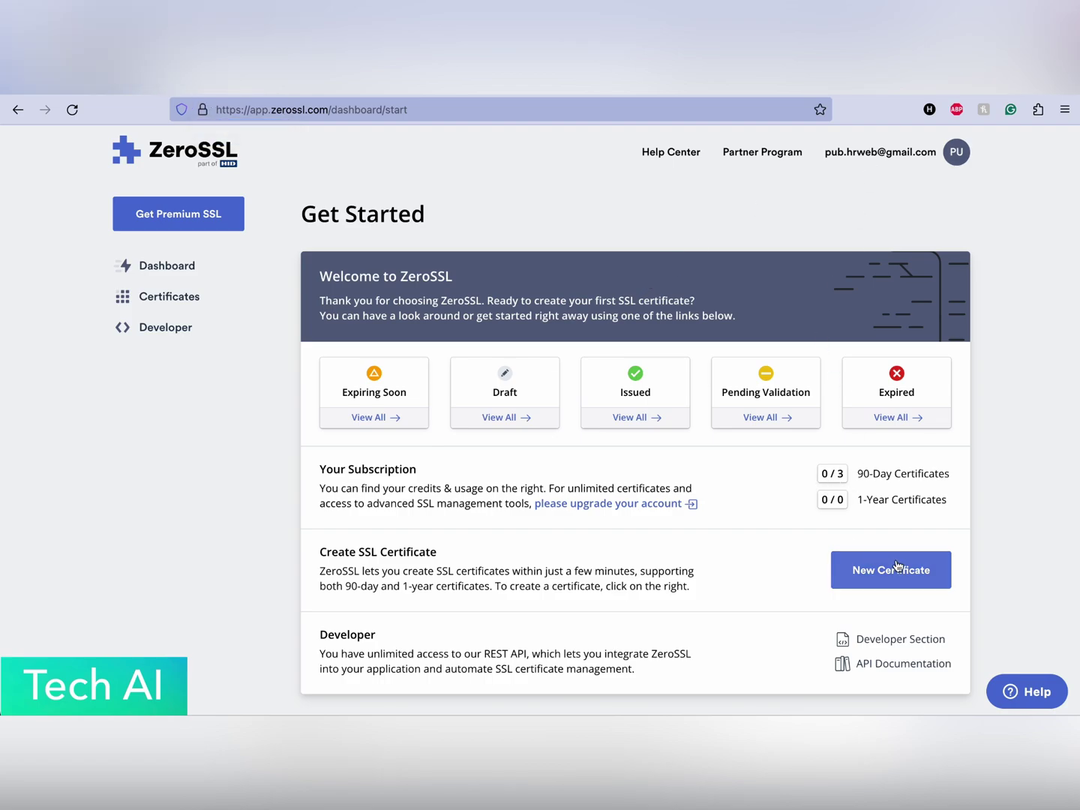
# Start a new certificate and enter fliama.com as its domain.
pyautogui.moveTo(857, 473); pyautogui.dragTo(857, 464)
pyautogui.click(896, 493)
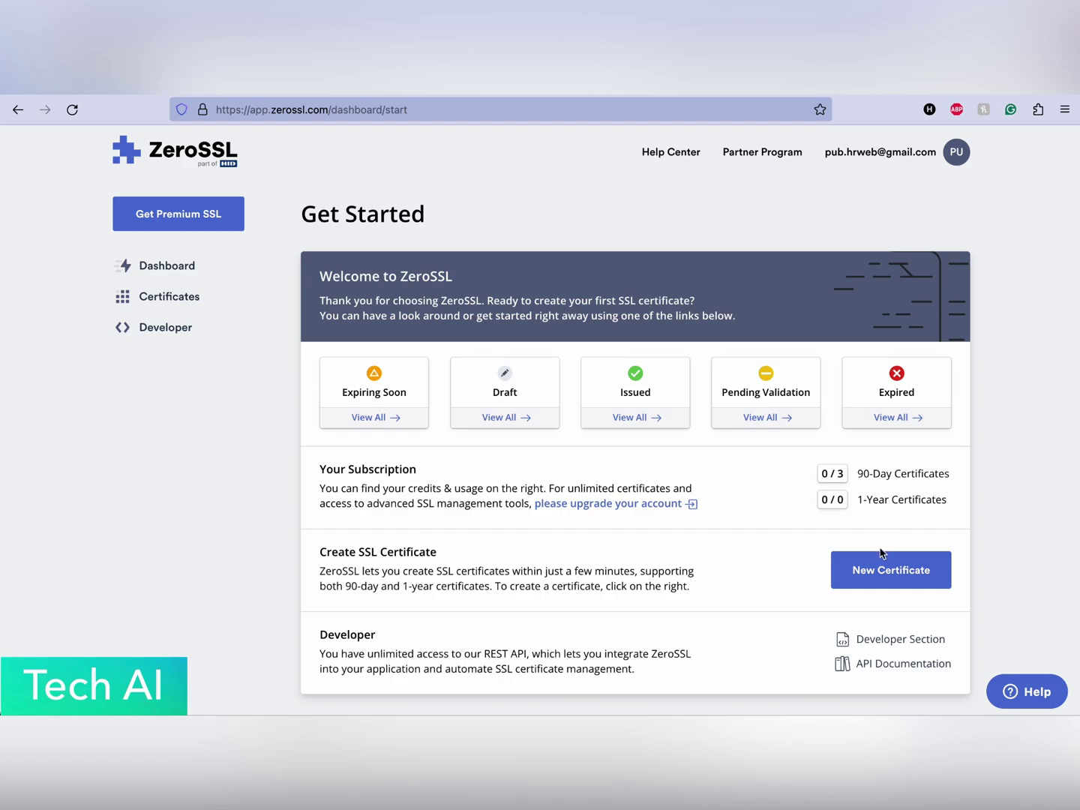
pyautogui.click(872, 572)
pyautogui.click(425, 517)
pyautogui.write('fliama.com')
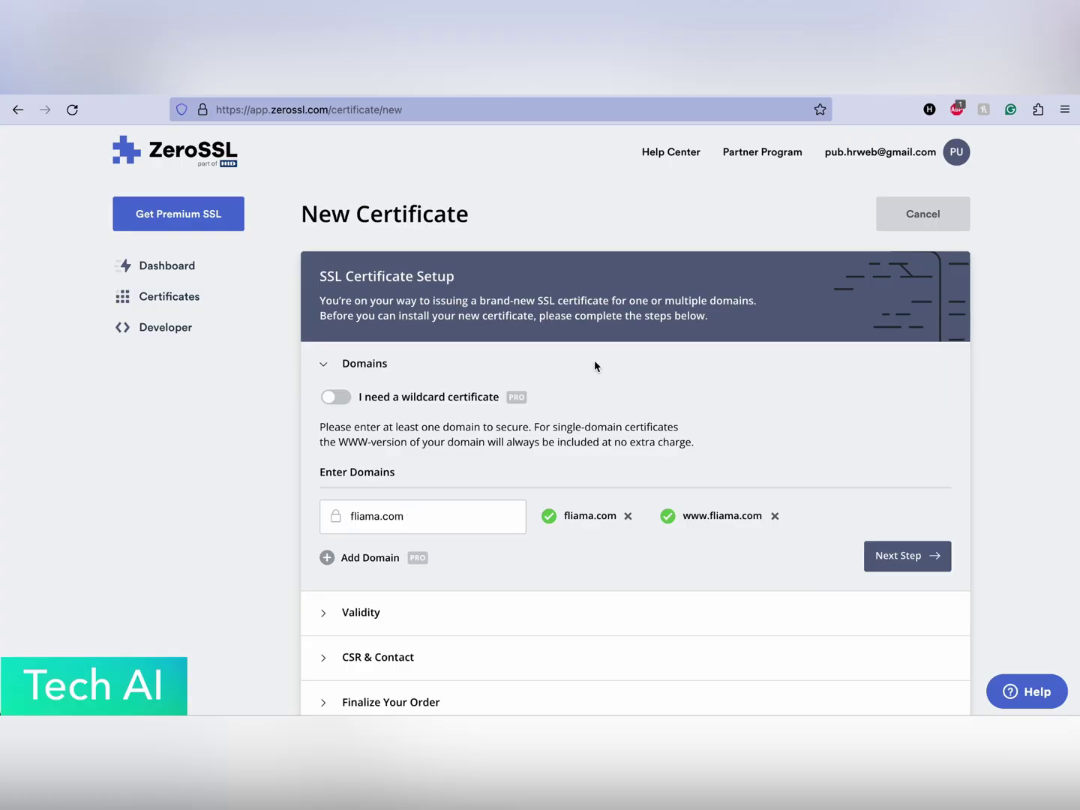
pyautogui.scroll(-2, 595, 367)
pyautogui.click(896, 472)
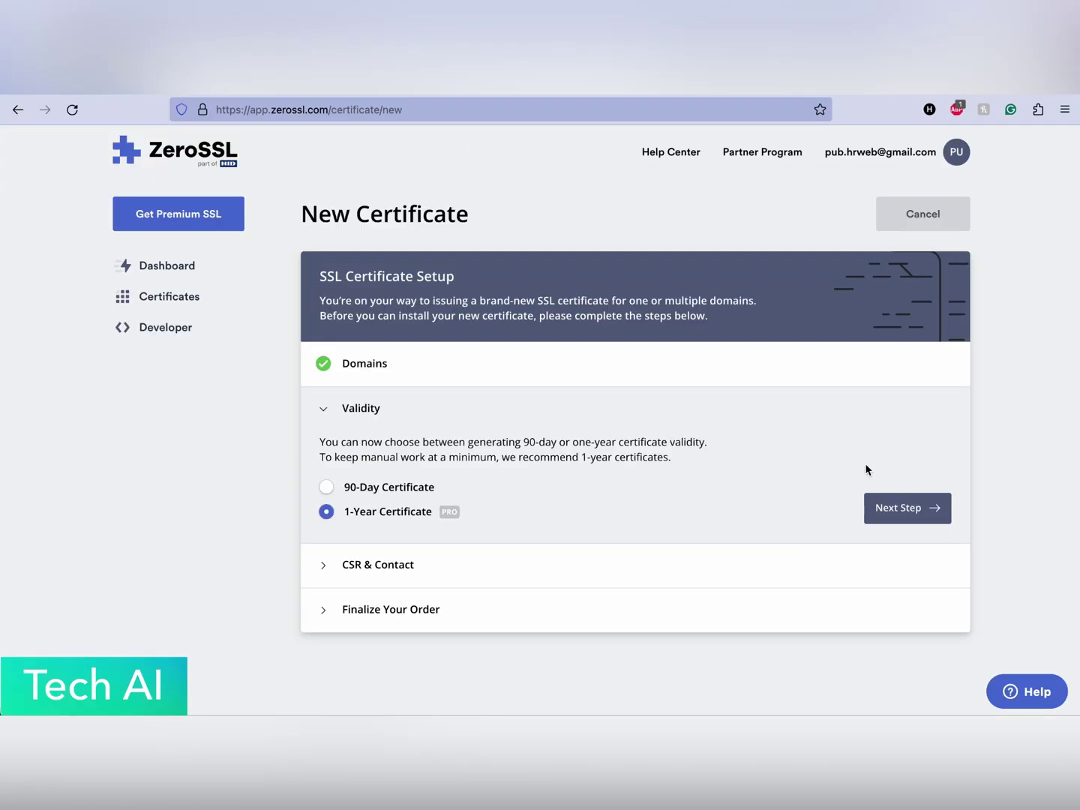
# Choose 90-day validity, skip the CSR step and create it on the Free plan.
pyautogui.click(357, 487)
pyautogui.click(870, 508)
pyautogui.click(900, 536)
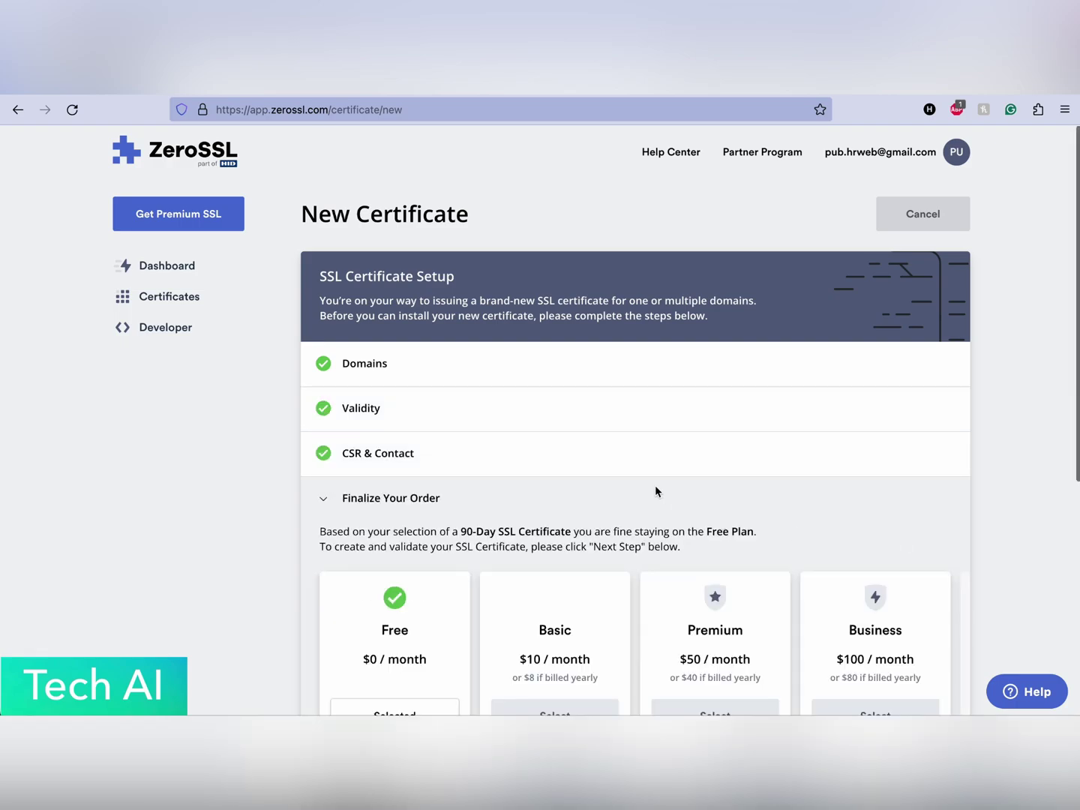
pyautogui.scroll(-4, 664, 495)
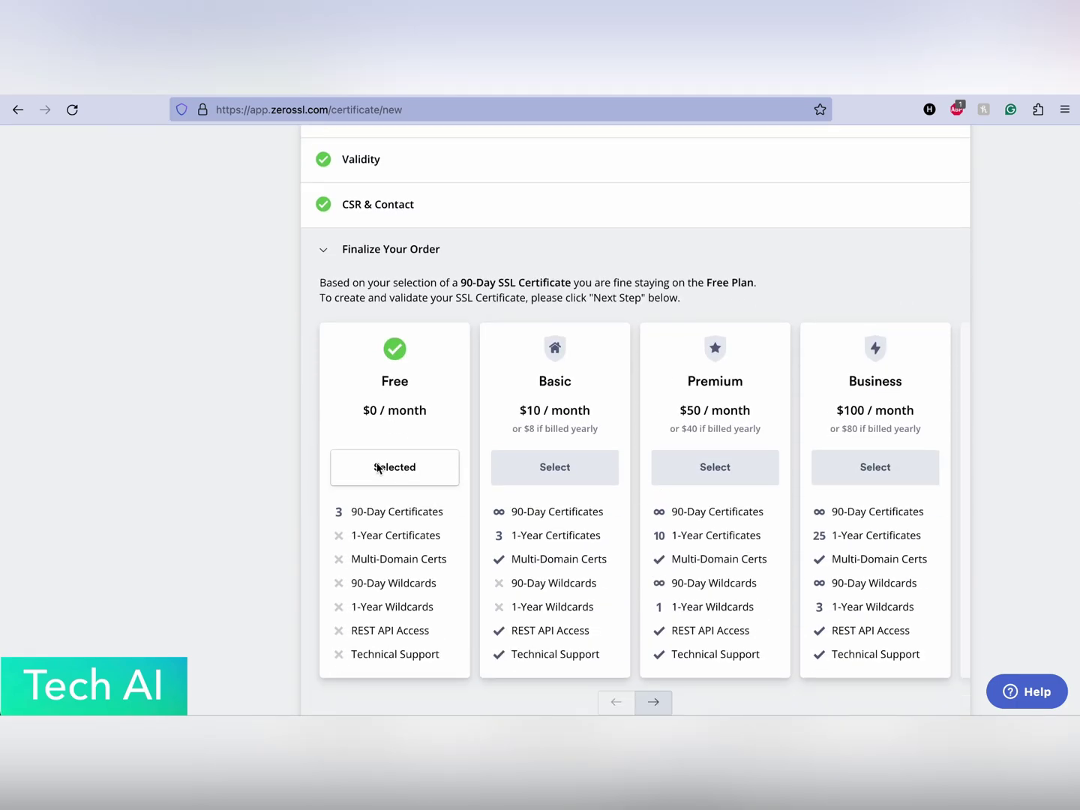
pyautogui.scroll(-2, 525, 488)
pyautogui.click(910, 607)
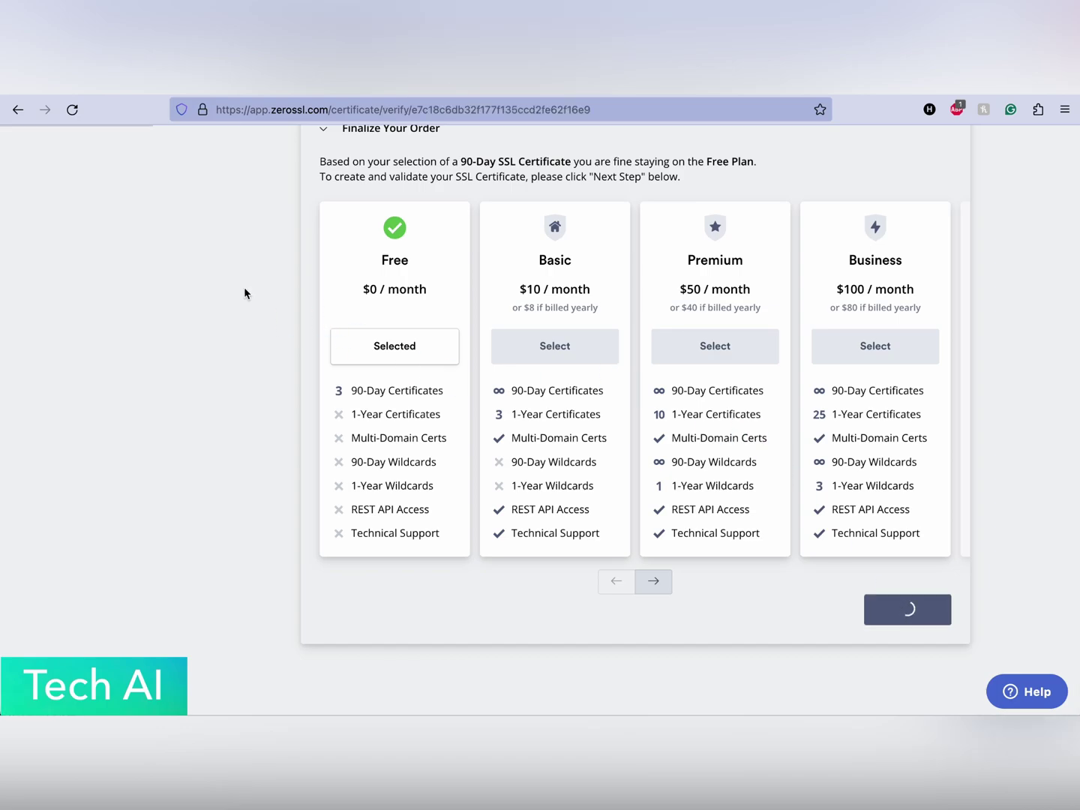
pyautogui.scroll(-2, 247, 294)
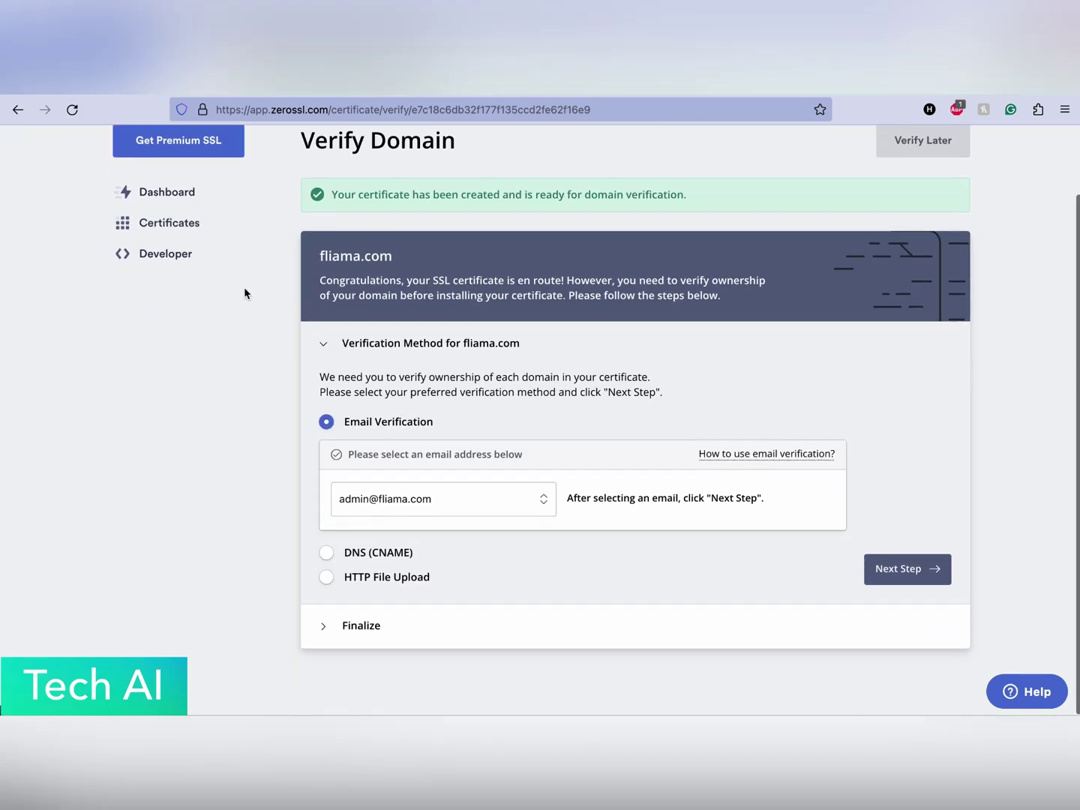
# Review the verification methods and select HTTP File Upload for fliama.com.
pyautogui.click(508, 500)
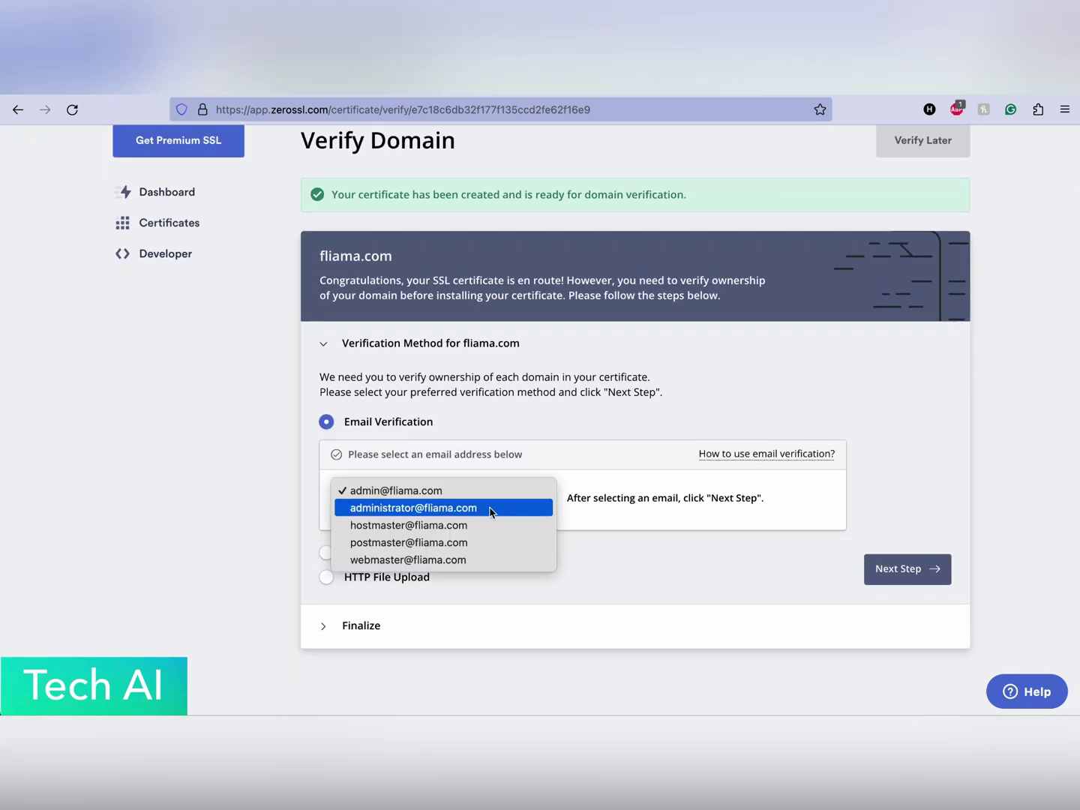
pyautogui.click(651, 509)
pyautogui.click(378, 552)
pyautogui.scroll(-2, 534, 503)
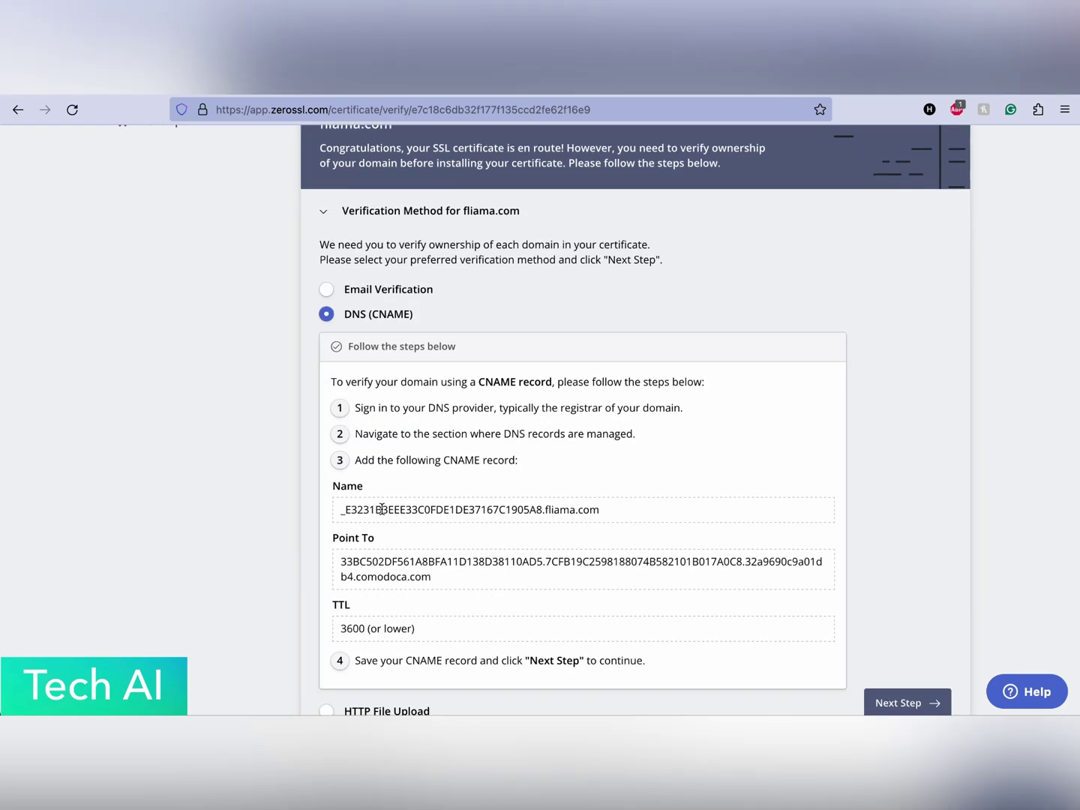
pyautogui.scroll(-2, 408, 562)
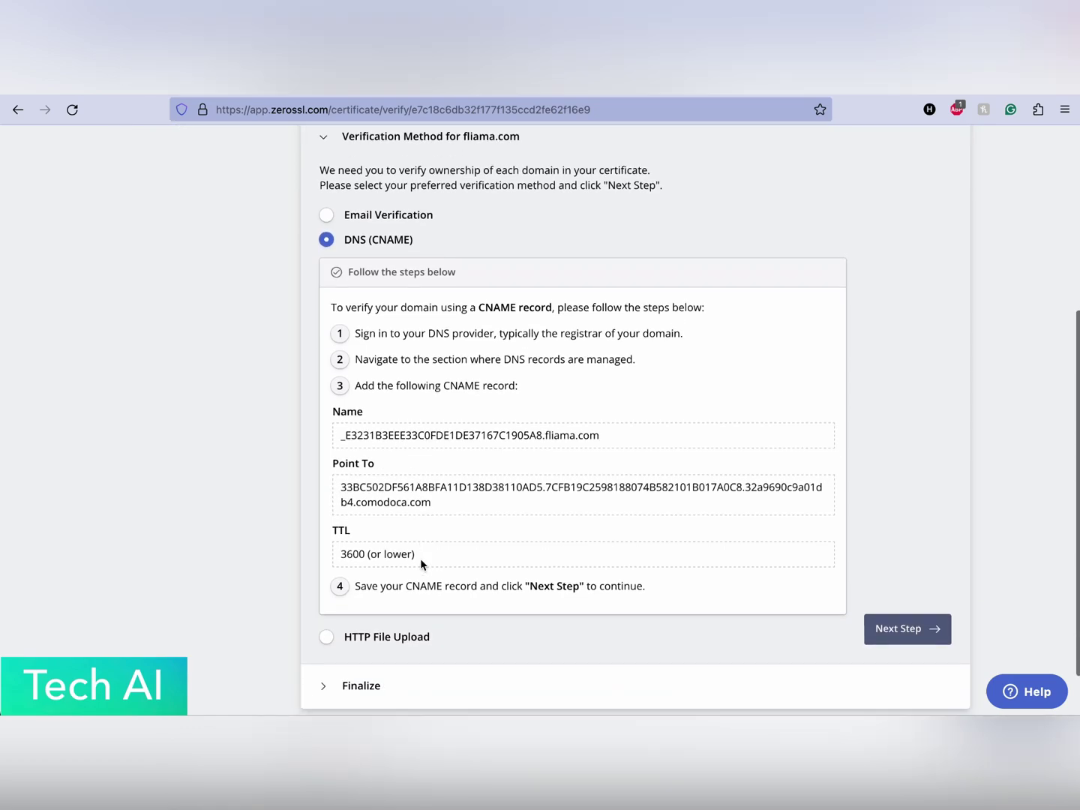
pyautogui.click(382, 574)
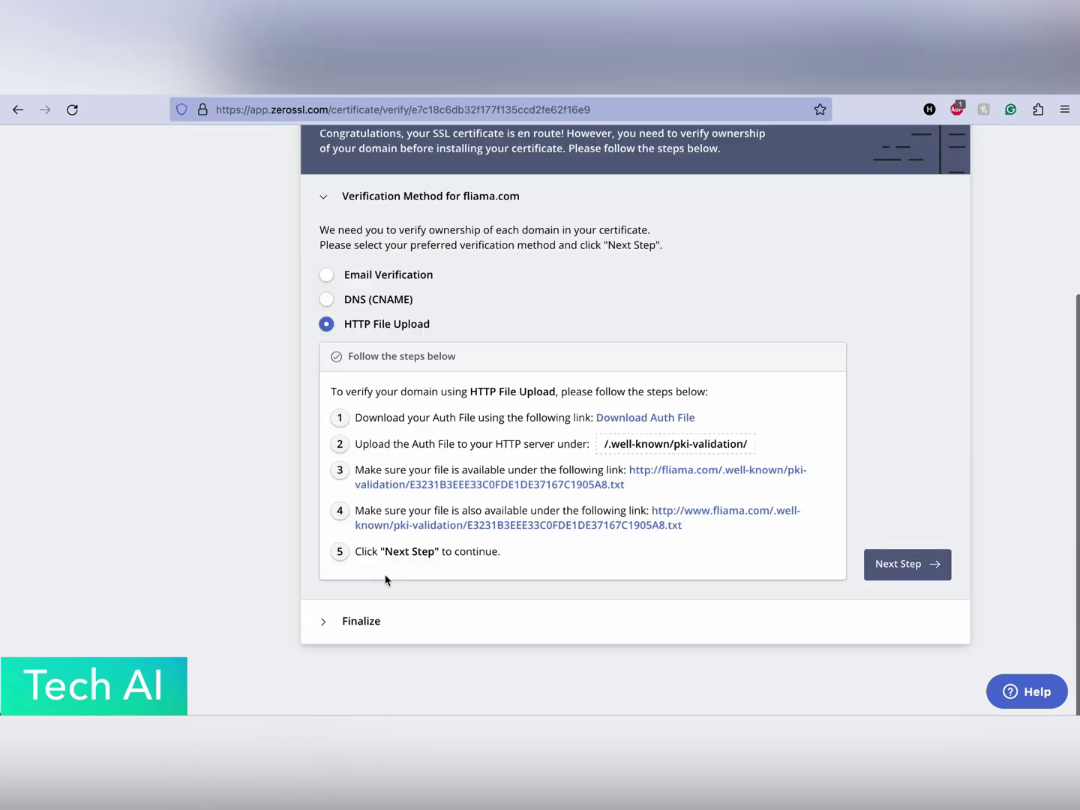
# Download the auth file and copy the /.well-known/pki-validation/ upload path before moving to cPanel.
pyautogui.click(632, 420)
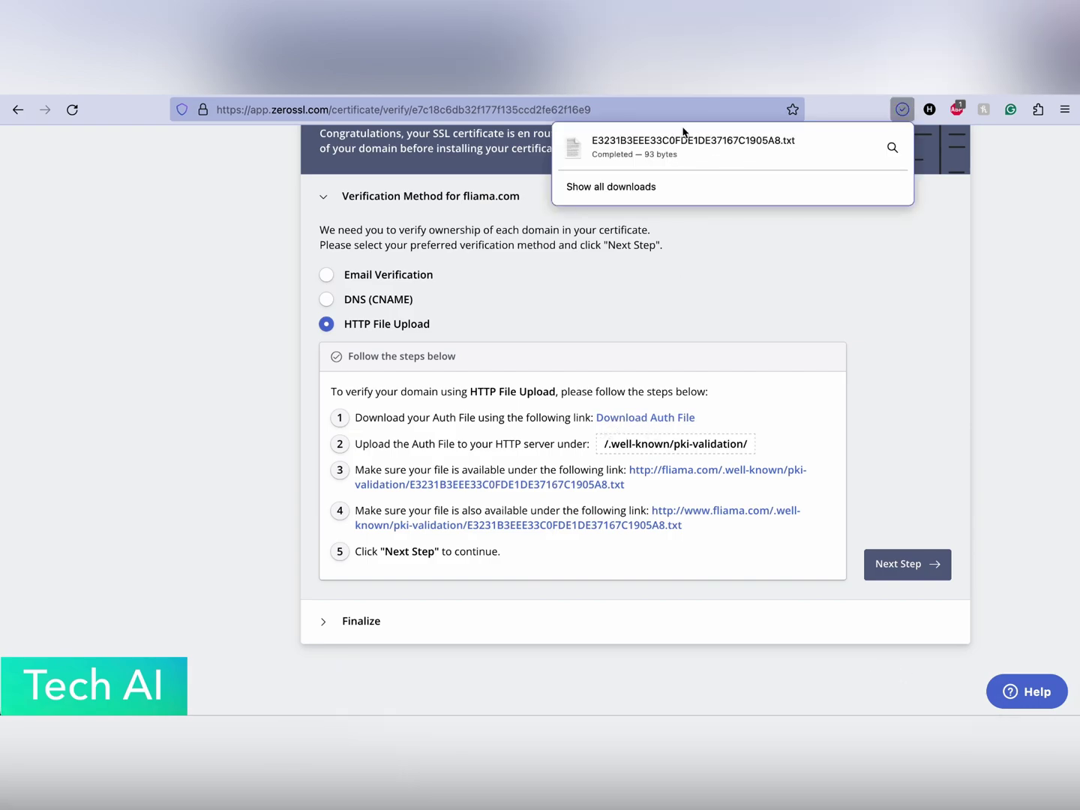
pyautogui.click(368, 447)
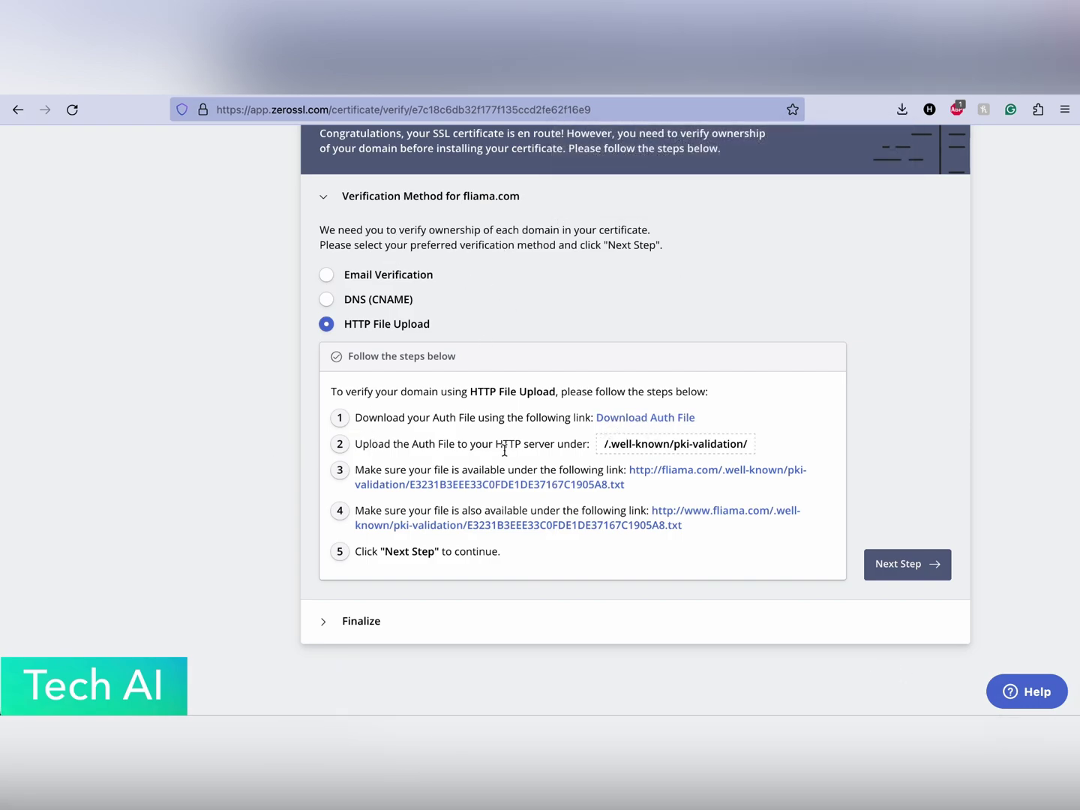
pyautogui.moveTo(604, 446); pyautogui.dragTo(748, 443)
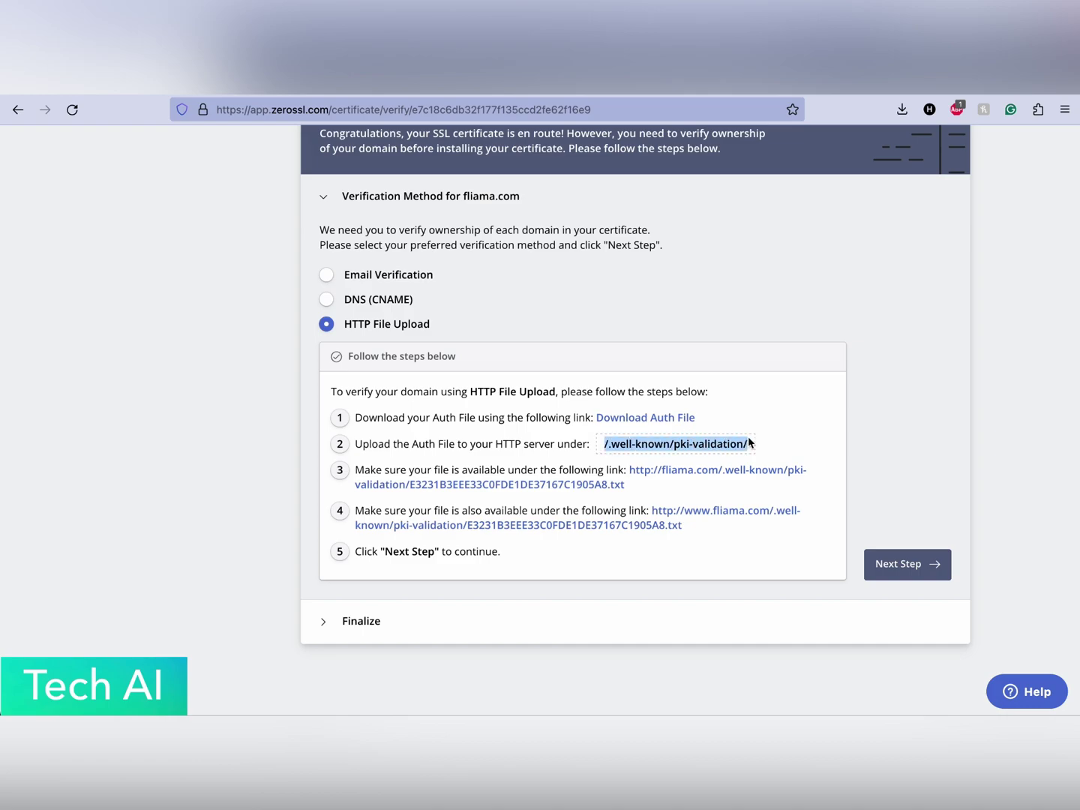
pyautogui.click(646, 442)
pyautogui.moveTo(608, 444); pyautogui.dragTo(762, 446)
pyautogui.press('super+Tab')
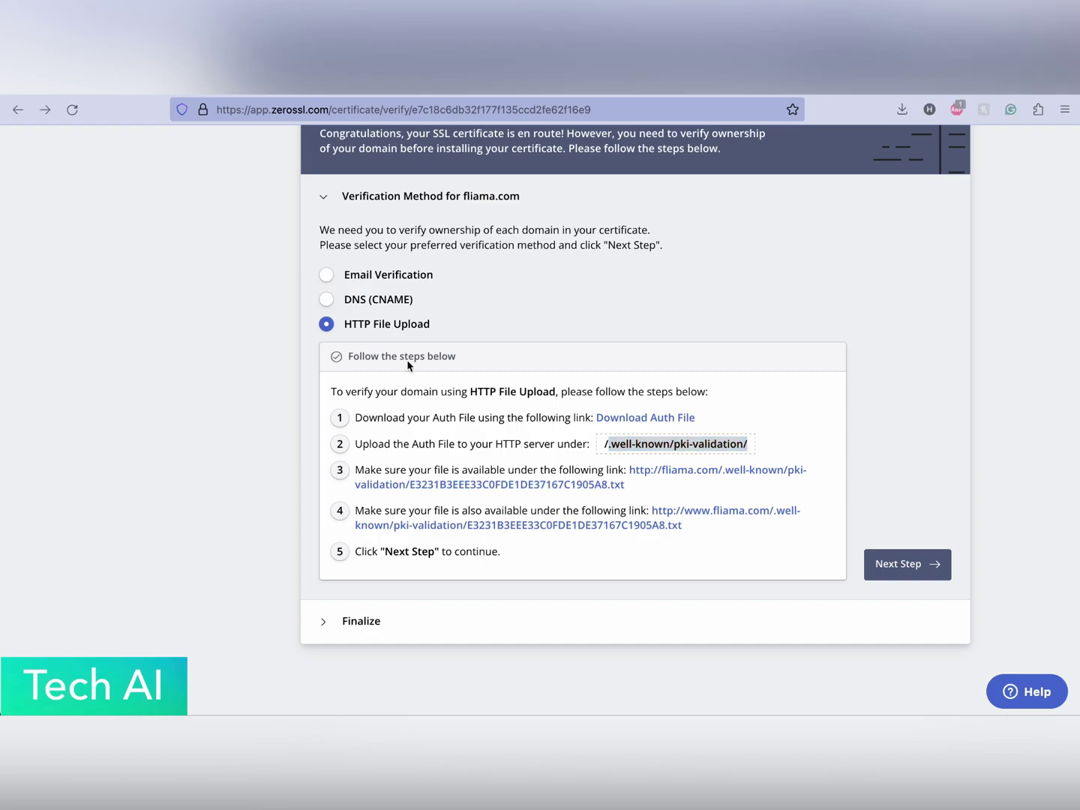
pyautogui.press('super+Tab')
pyautogui.press('super+Tab')
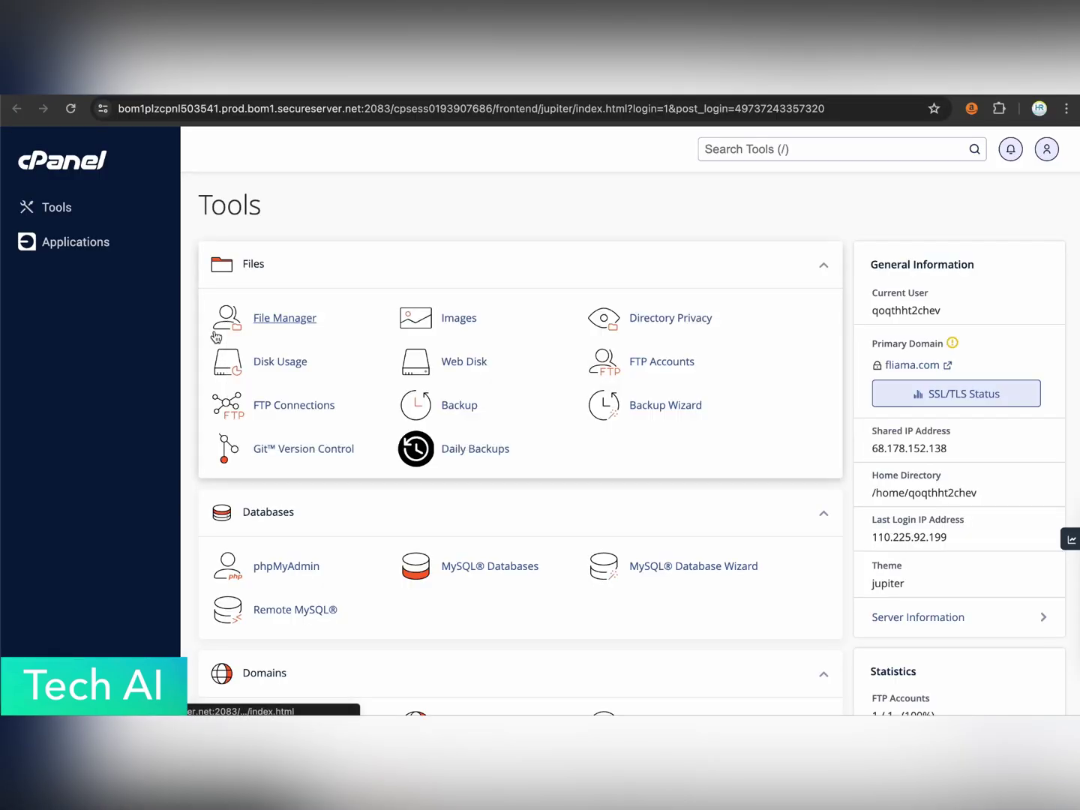
# Open cPanel's File Manager in public_html and select the .well-known folder.
pyautogui.click(56, 207)
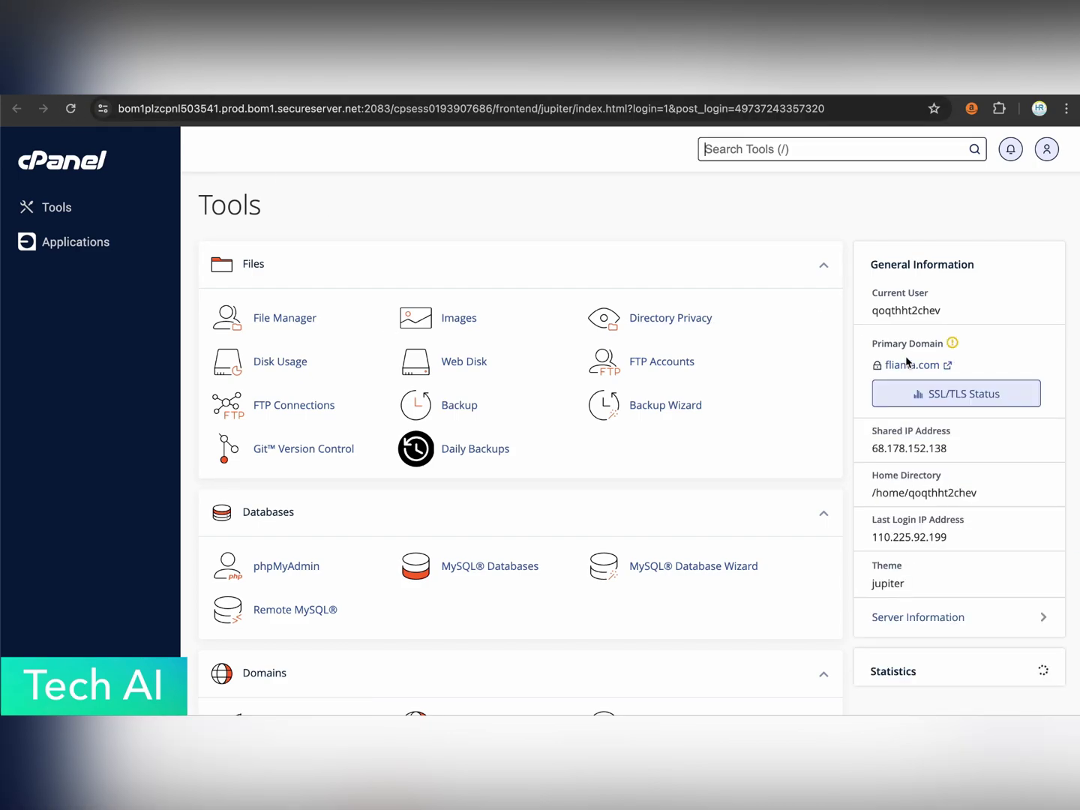
pyautogui.click(282, 318)
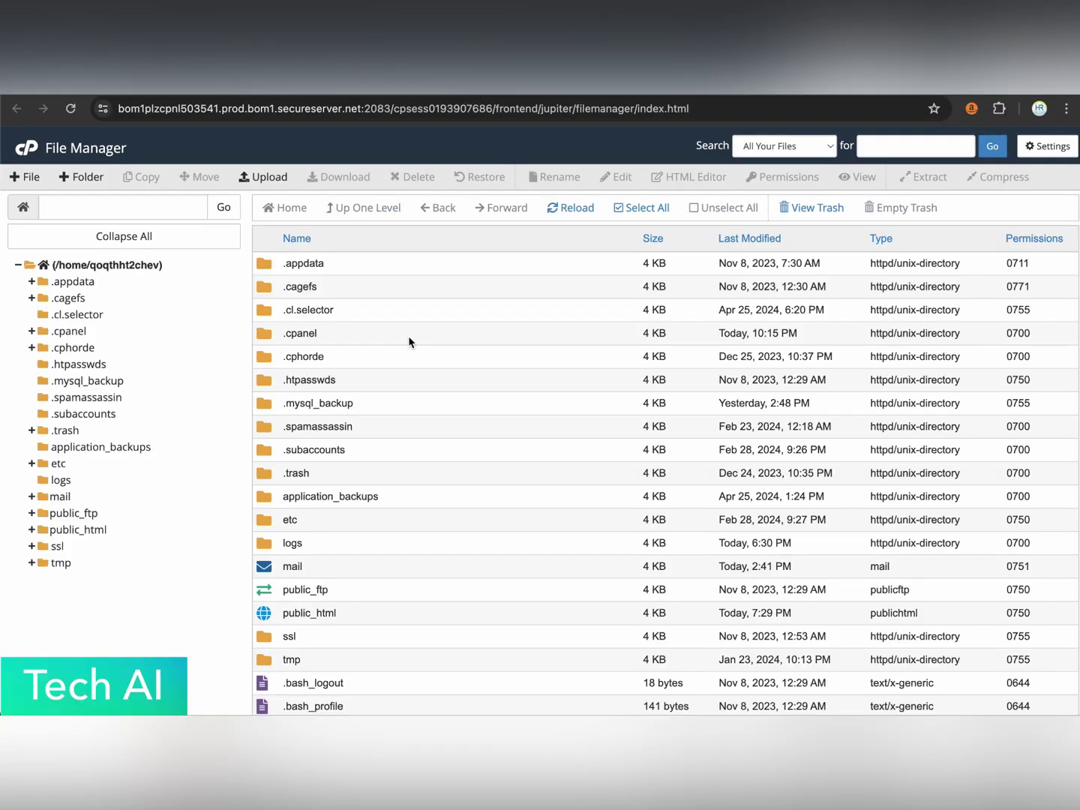
pyautogui.scroll(-3, 338, 514)
pyautogui.doubleClick(360, 554)
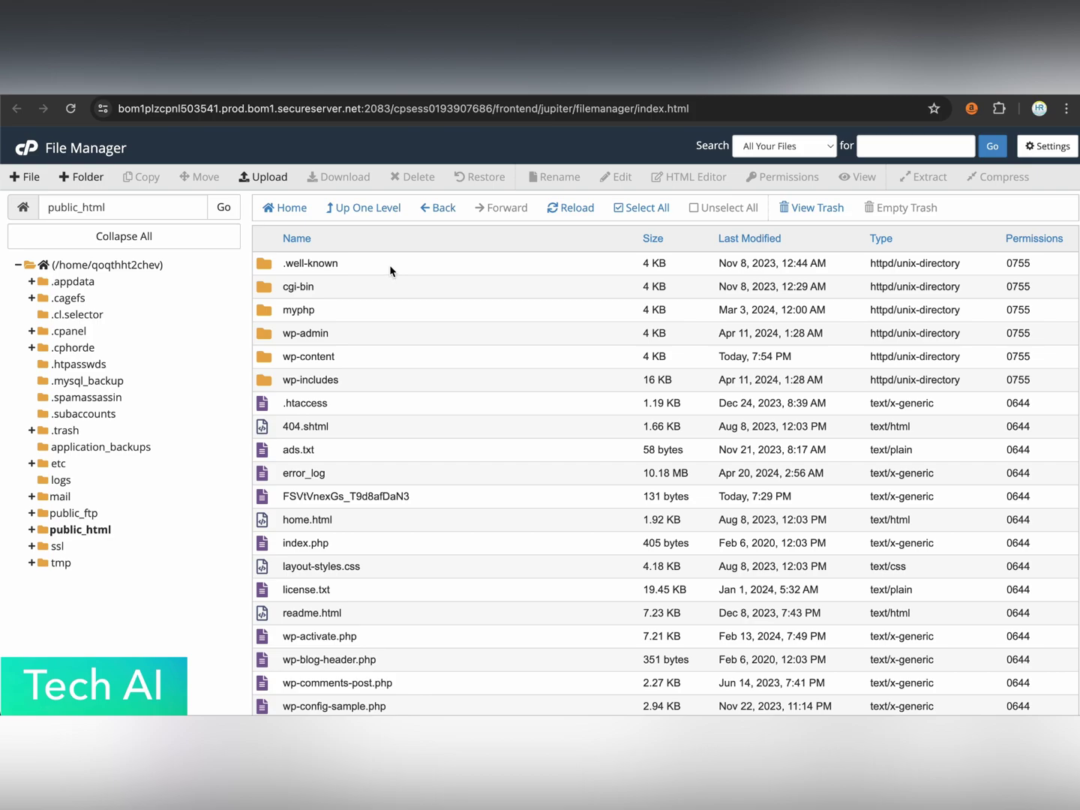
pyautogui.doubleClick(374, 268)
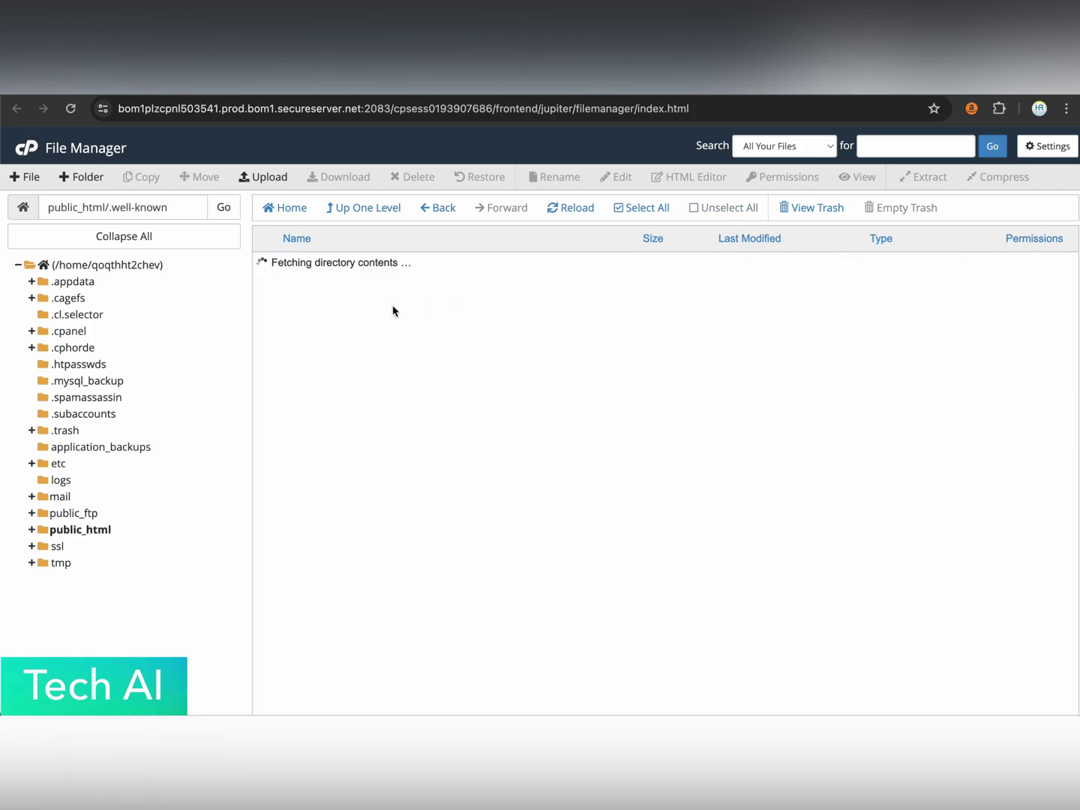
pyautogui.click(360, 209)
pyautogui.click(398, 259)
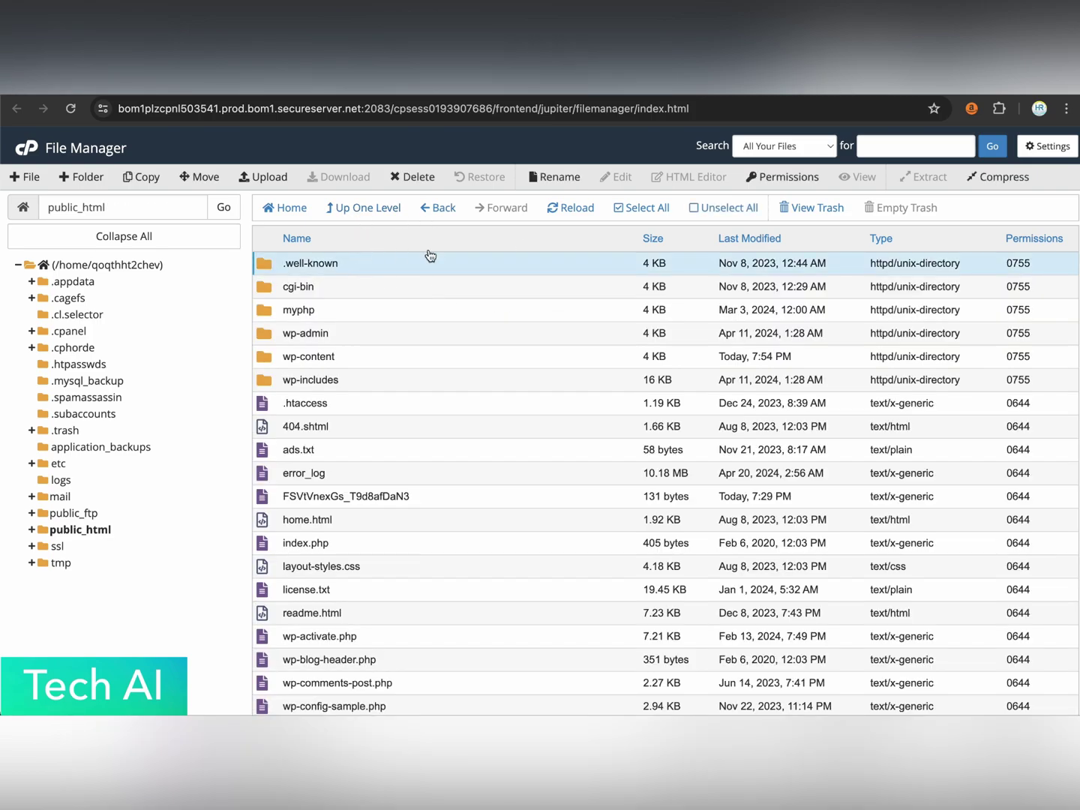
# Enable Show Hidden Files (dotfiles) in File Manager settings and open .well-known.
pyautogui.click(1047, 146)
pyautogui.click(398, 480)
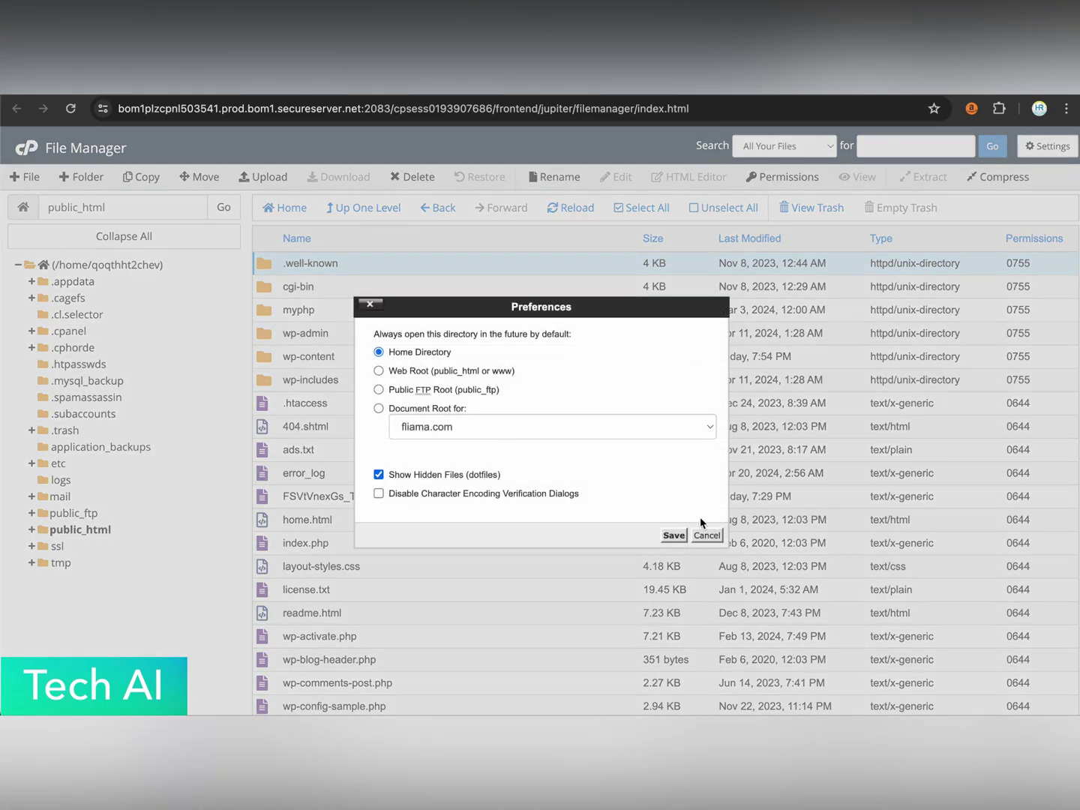
pyautogui.click(673, 535)
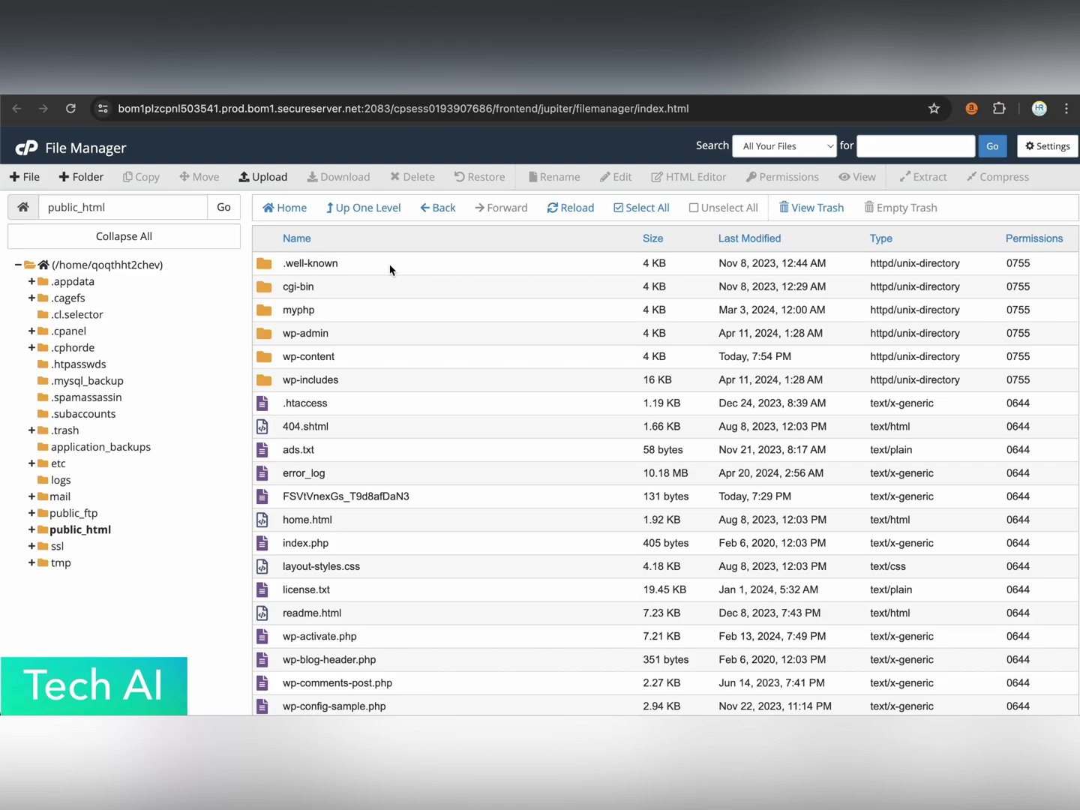
pyautogui.doubleClick(353, 270)
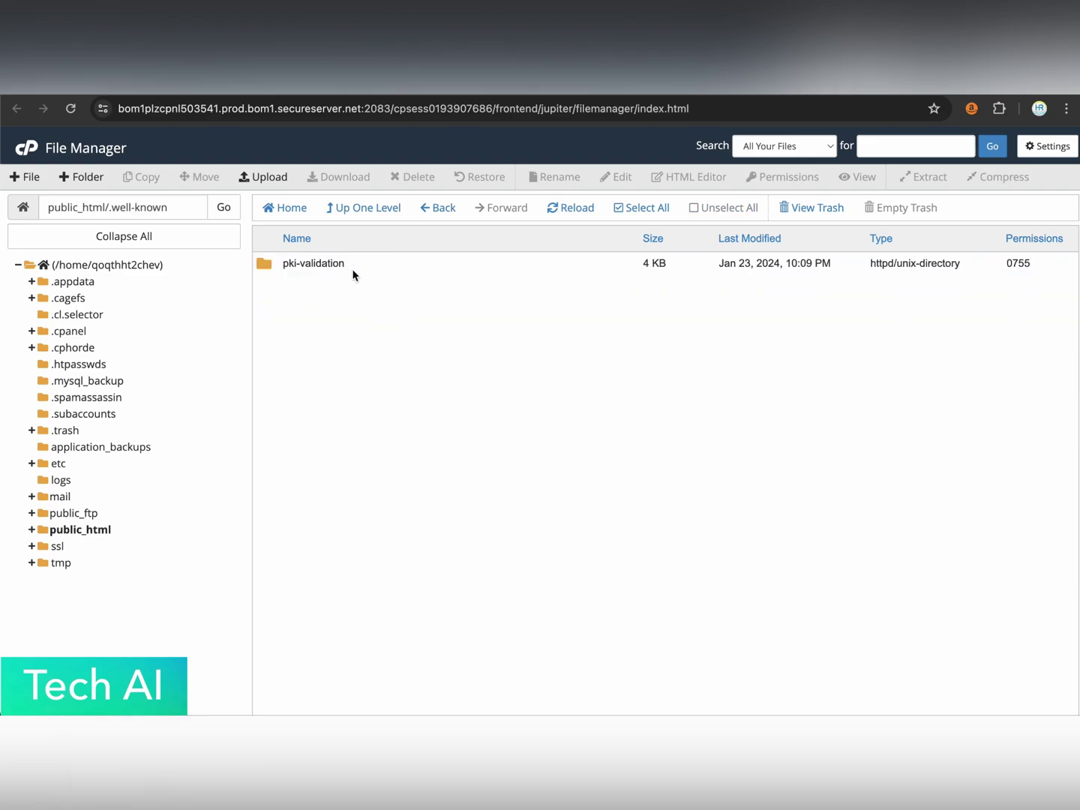
# Delete the old .txt validation file from the pki-validation folder.
pyautogui.doubleClick(383, 266)
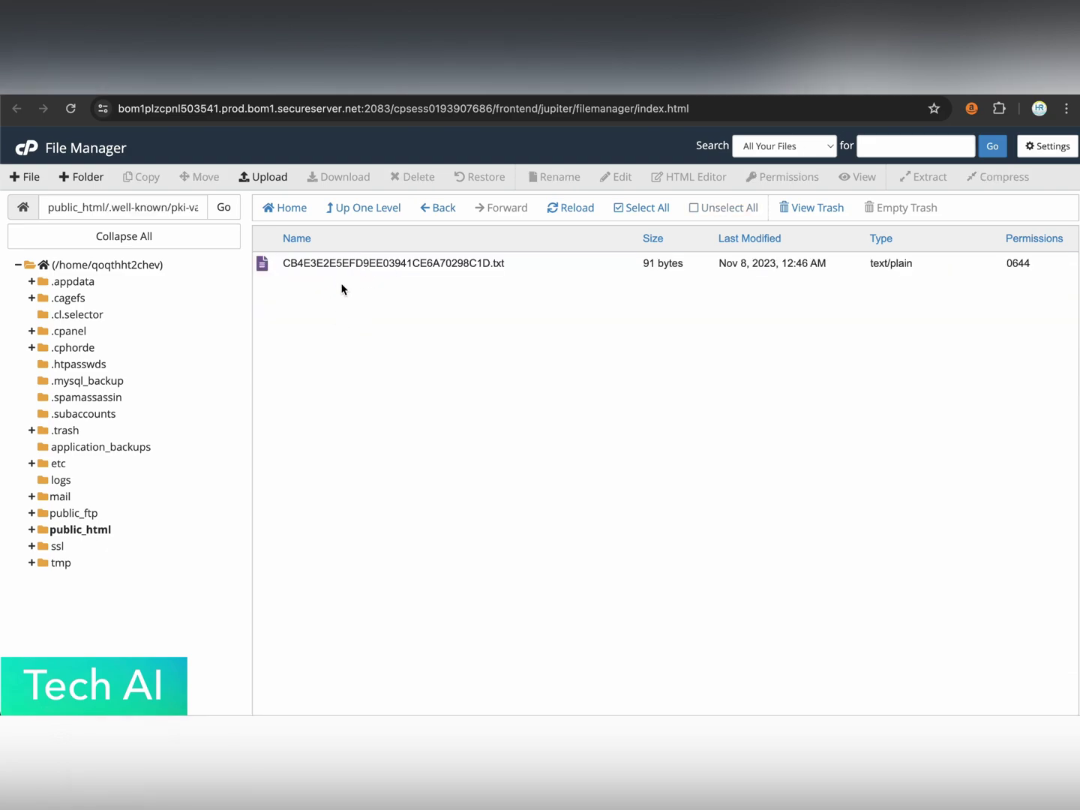
pyautogui.click(539, 267)
pyautogui.rightClick(539, 266)
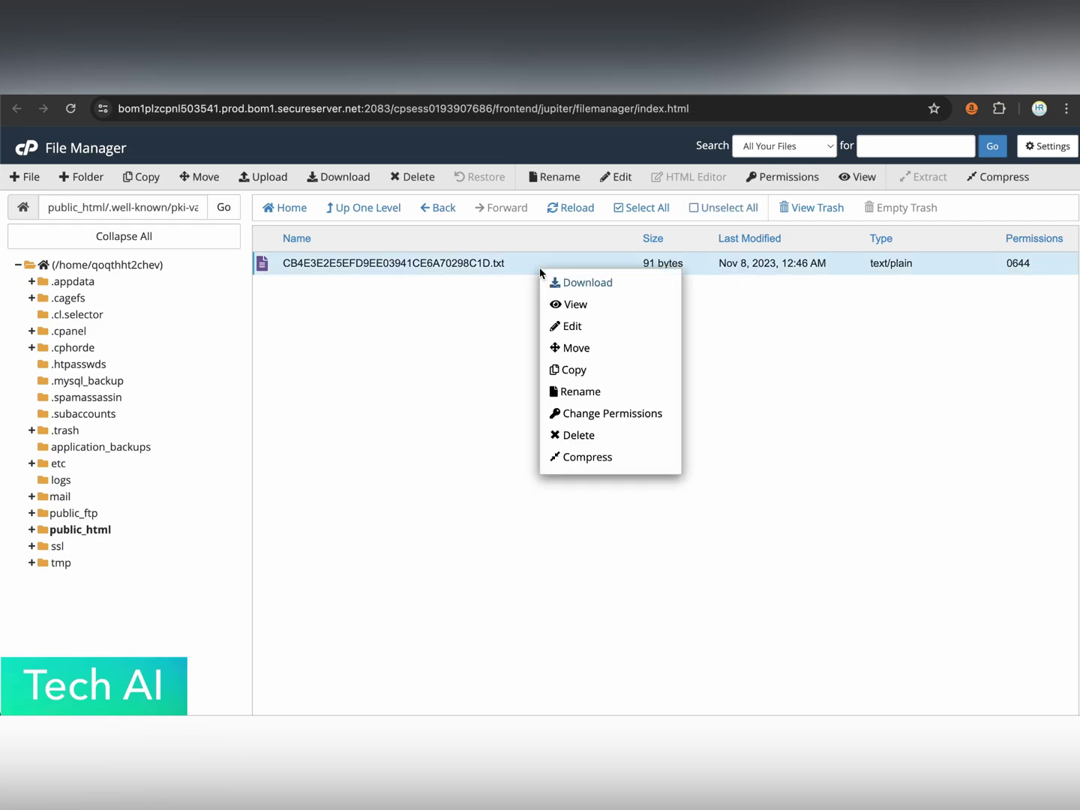
pyautogui.click(577, 434)
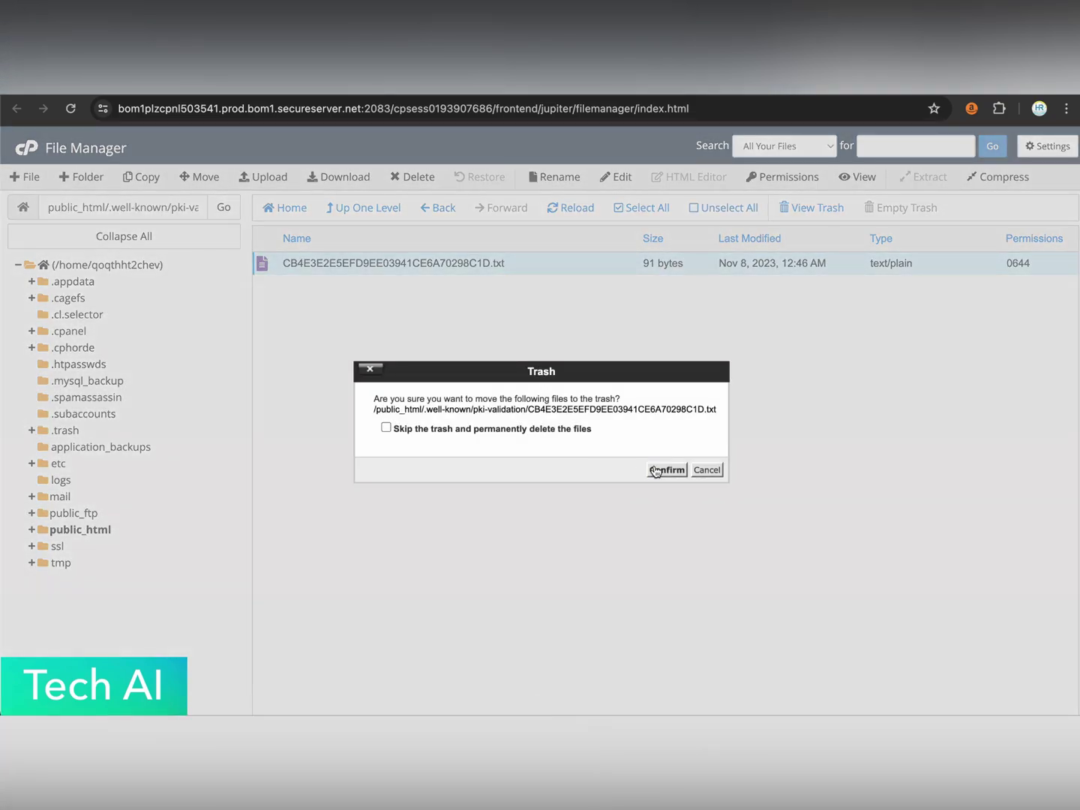
pyautogui.click(646, 469)
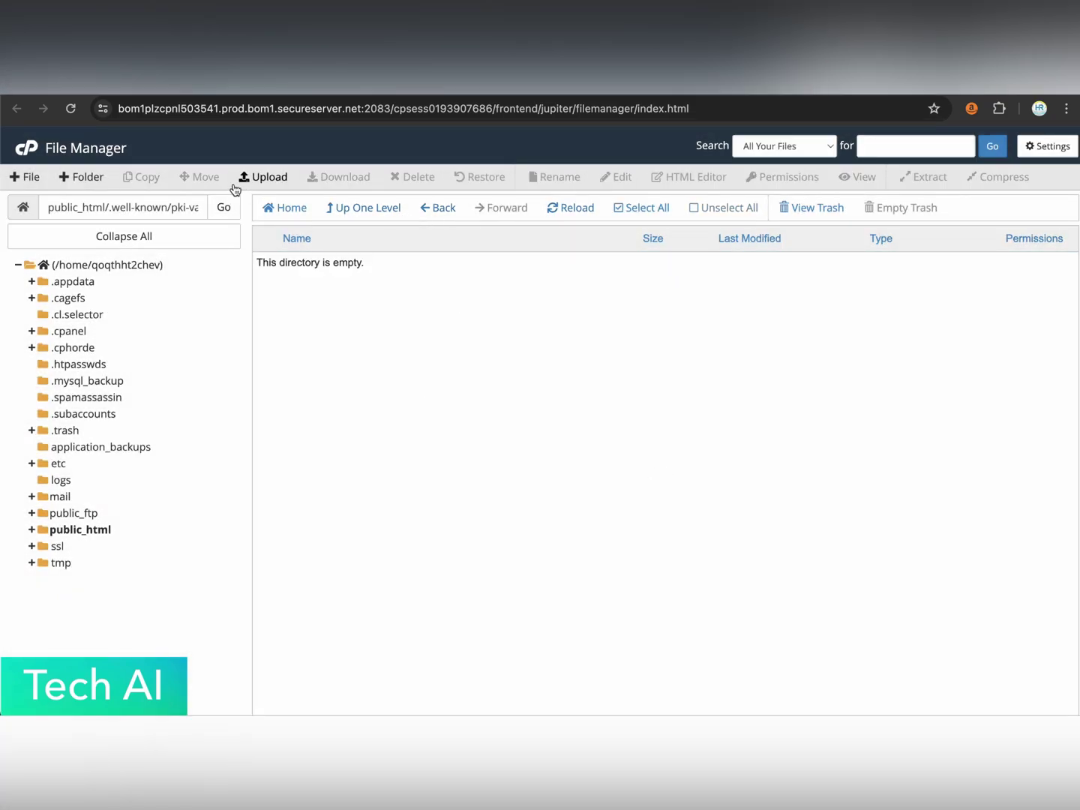
pyautogui.click(272, 177)
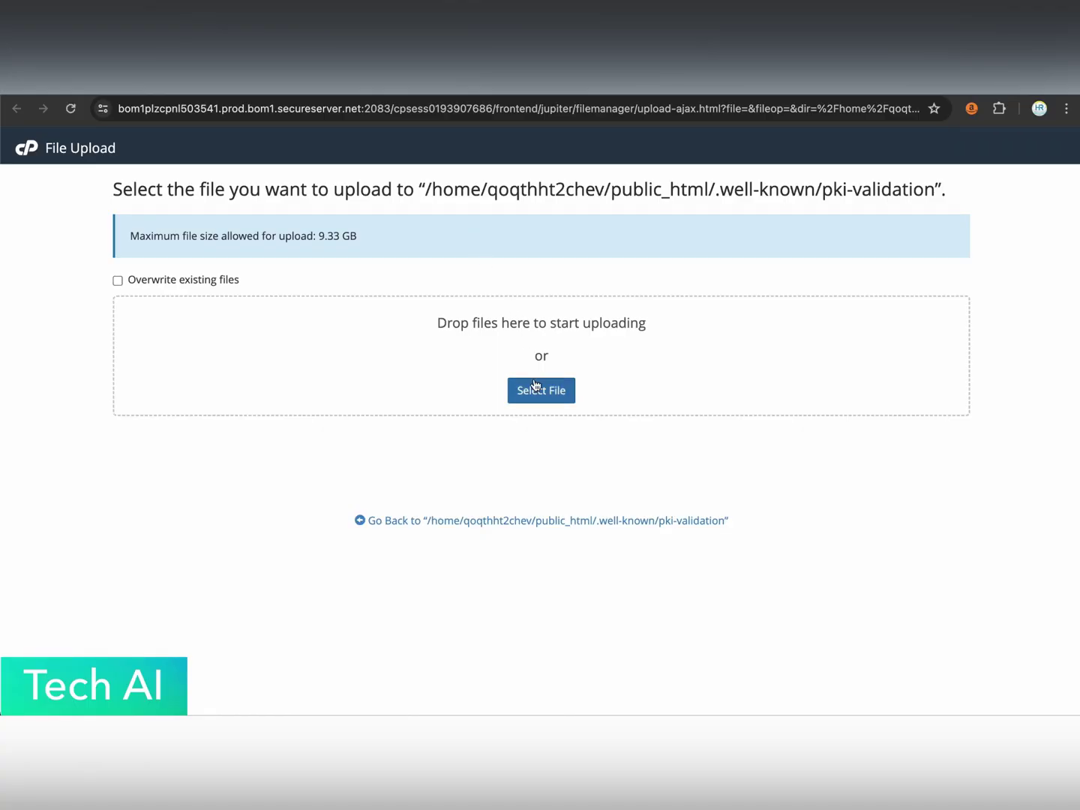
# Upload E3231B3EEE33C0FDE1DE37167C1905A8.txt from Downloads into pki-validation and reload the listing.
pyautogui.click(540, 388)
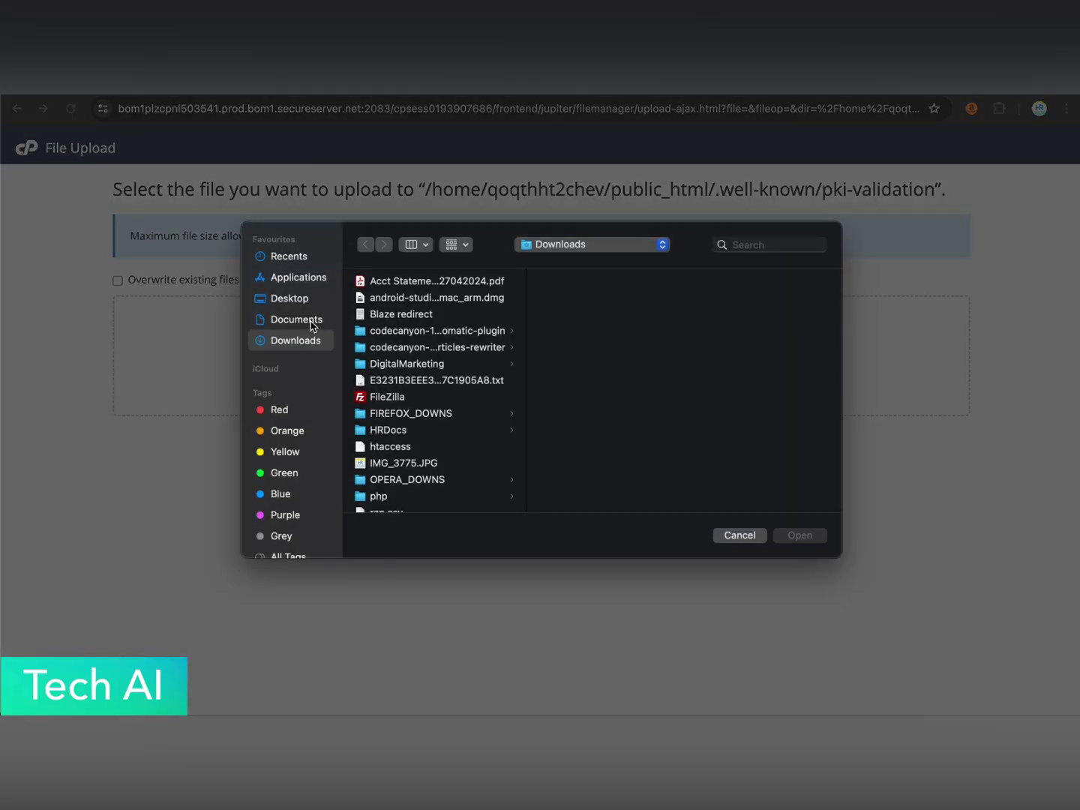
pyautogui.scroll(-1, 423, 341)
pyautogui.click(416, 364)
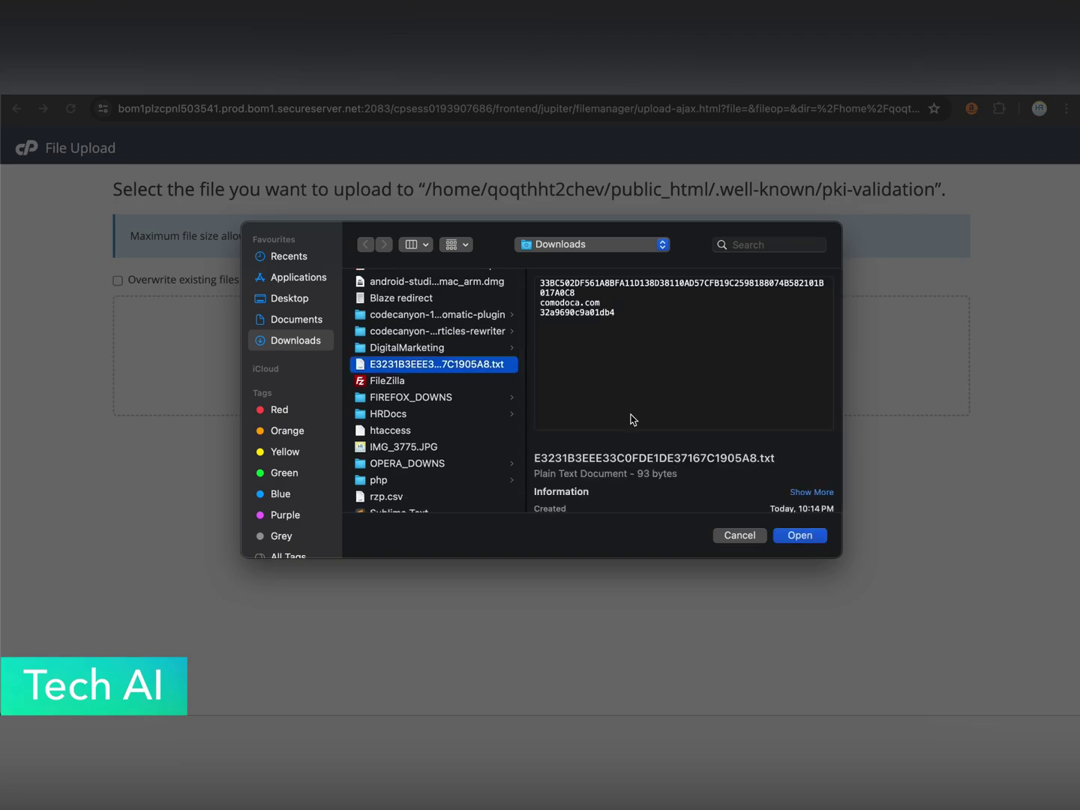
pyautogui.click(827, 539)
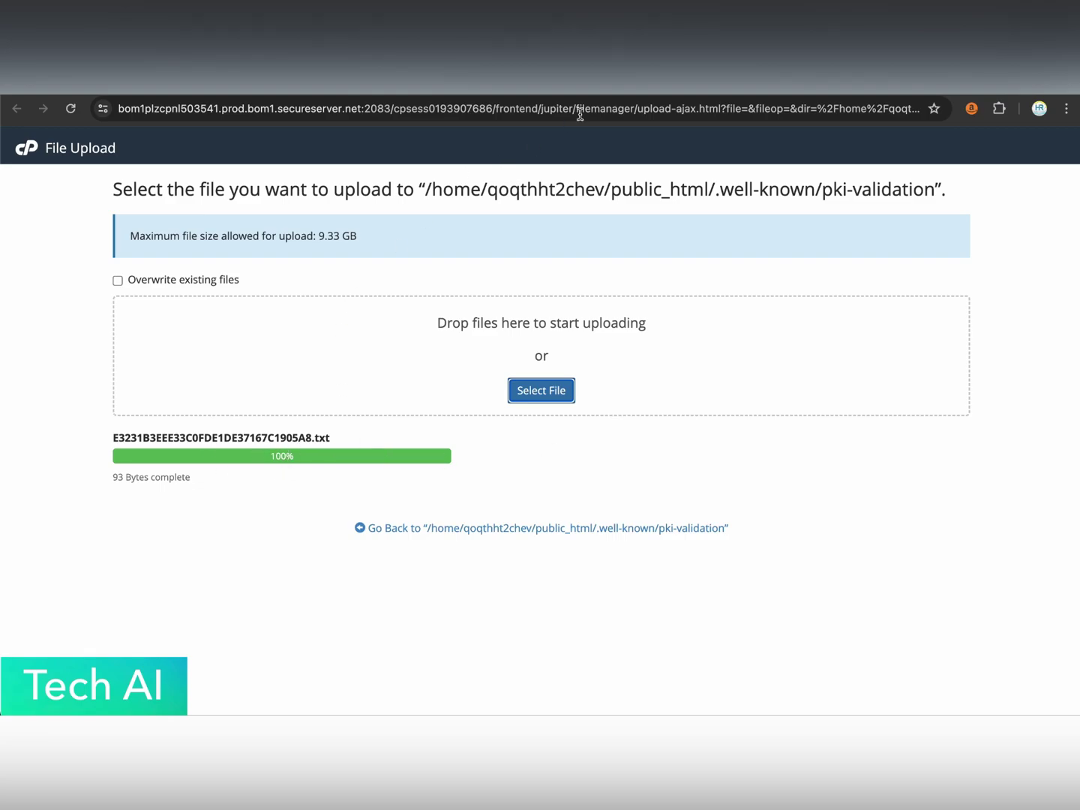
pyautogui.hotkey('ctrl', 'w')
pyautogui.click(561, 209)
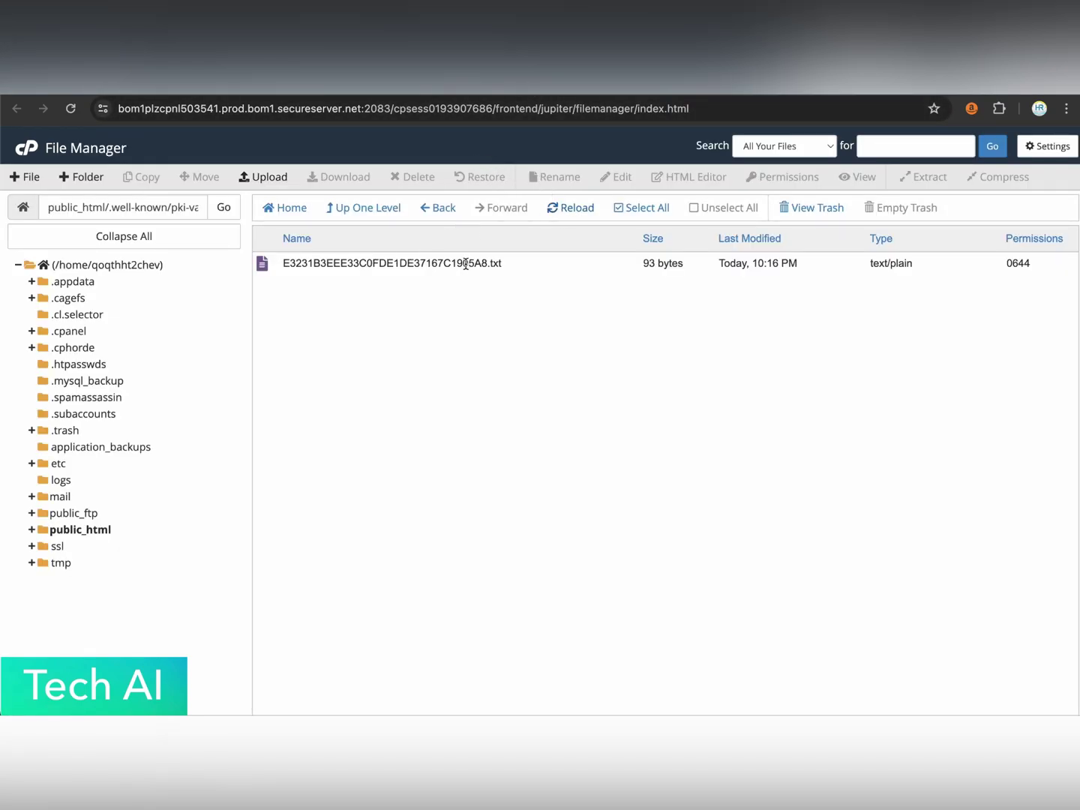
# Check the auth file loads at fliama.com/.well-known/pki-validation, then continue to ZeroSSL's finalize step.
pyautogui.press('super+Tab')
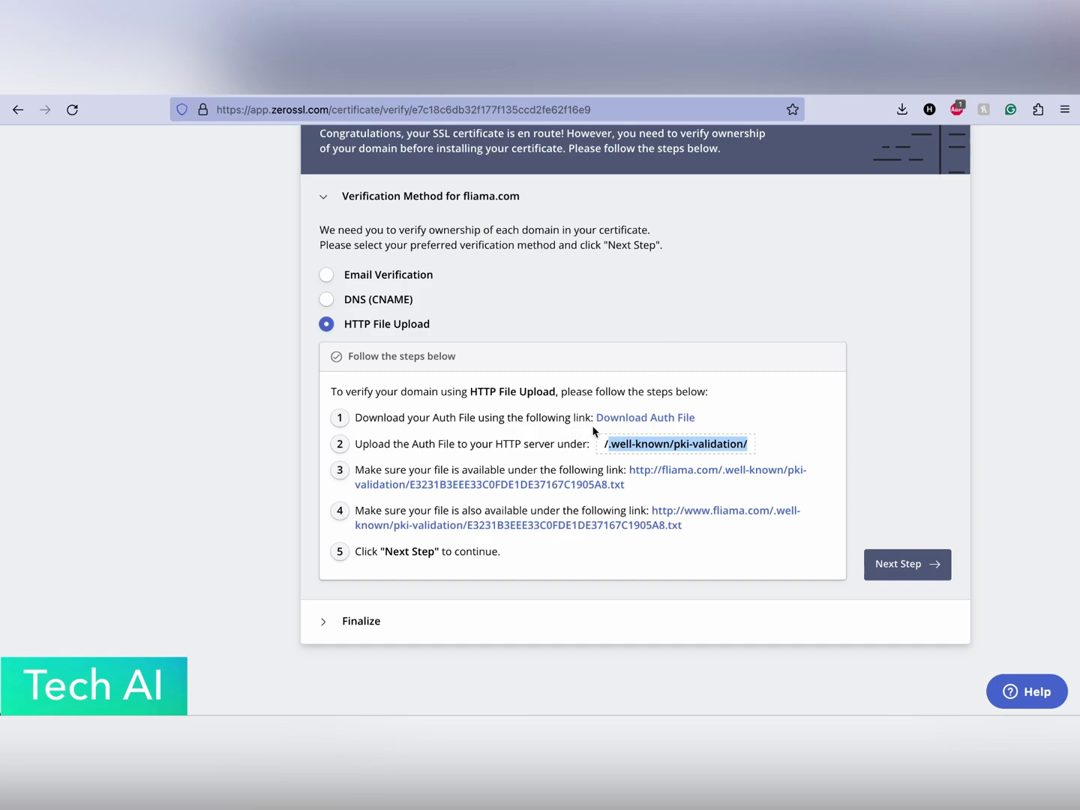
pyautogui.click(784, 455)
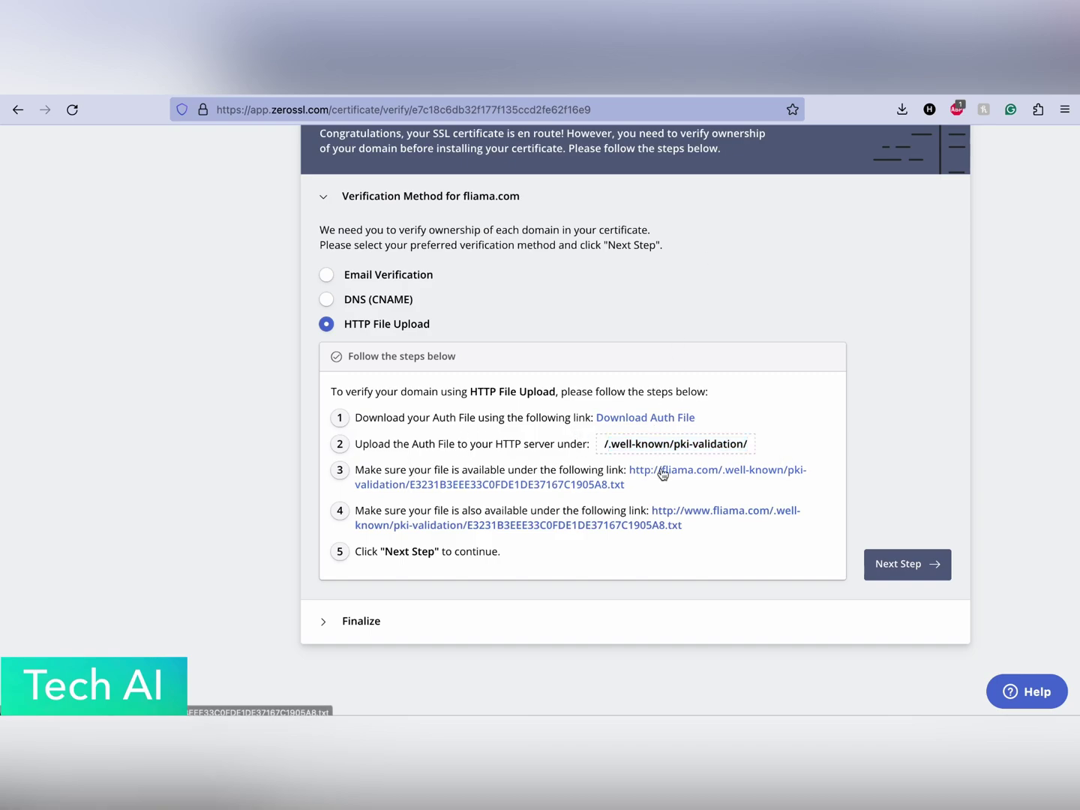
pyautogui.click(525, 483)
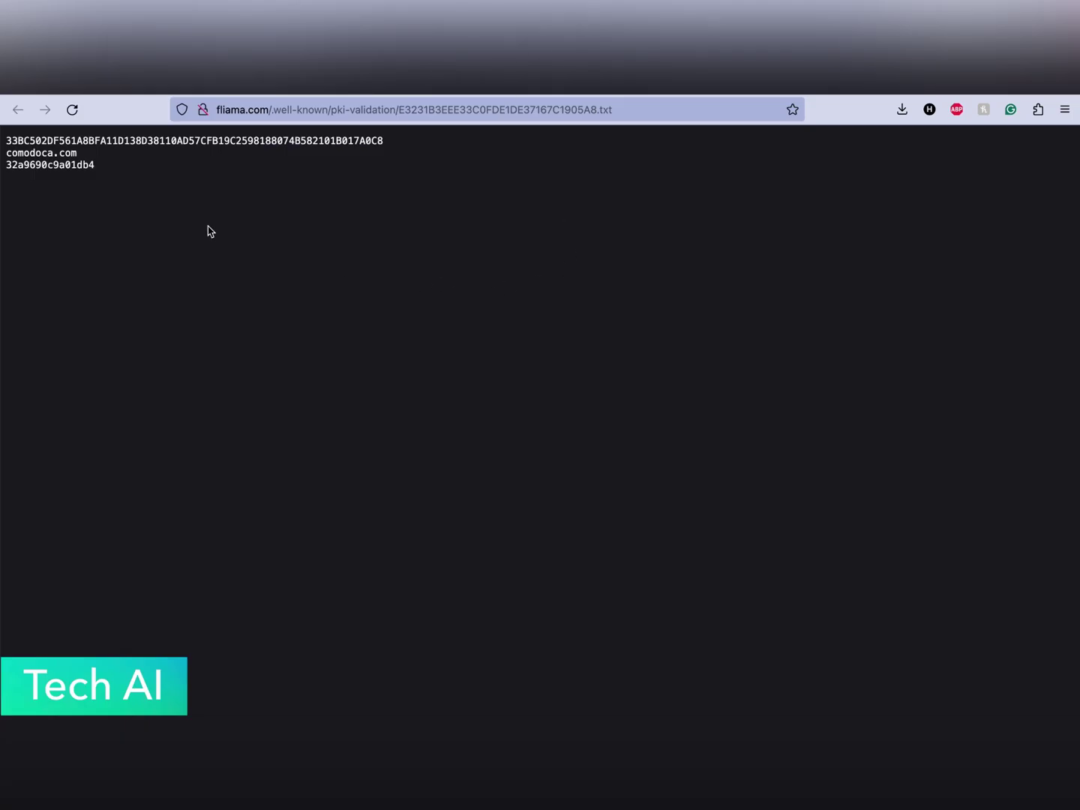
pyautogui.click(608, 94)
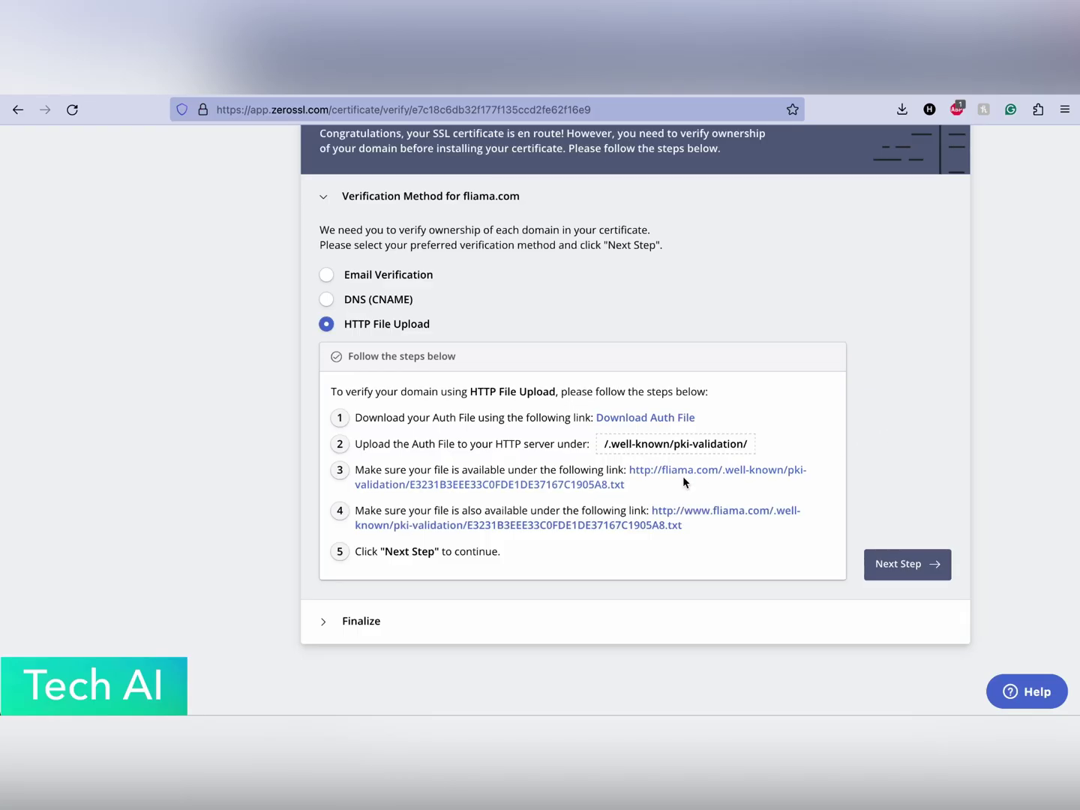
pyautogui.click(891, 570)
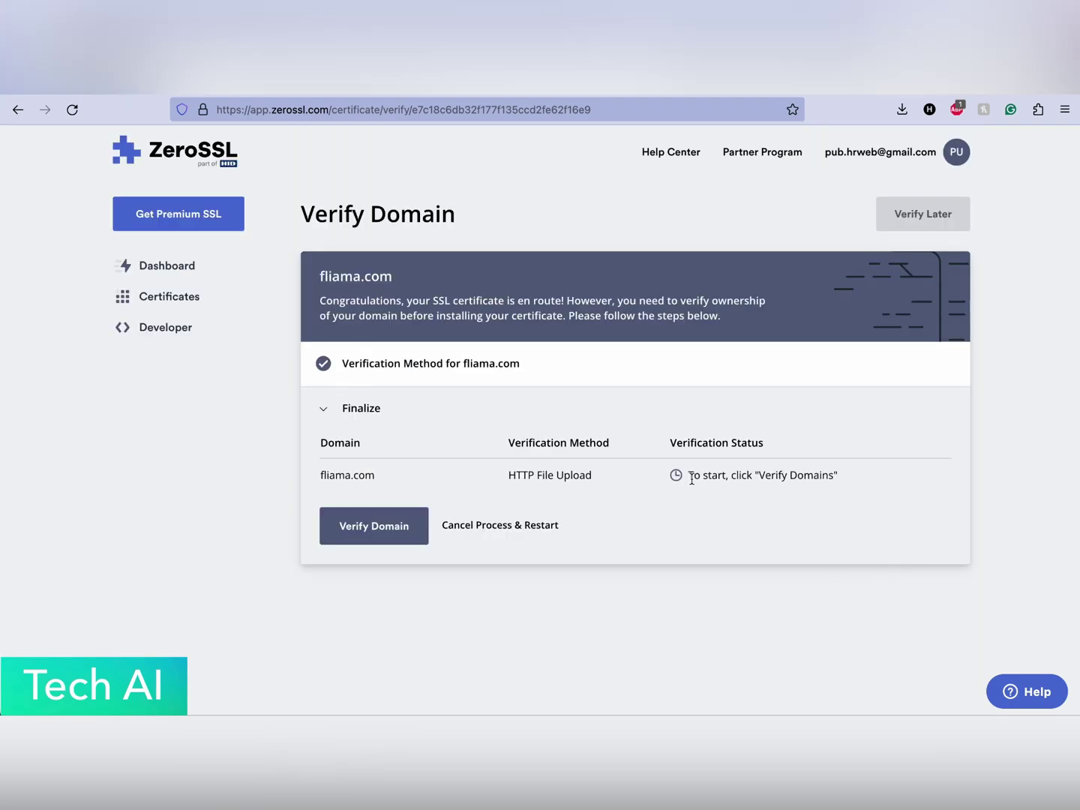
# Run Verify Domain so ZeroSSL issues the fliama.com certificate.
pyautogui.click(360, 528)
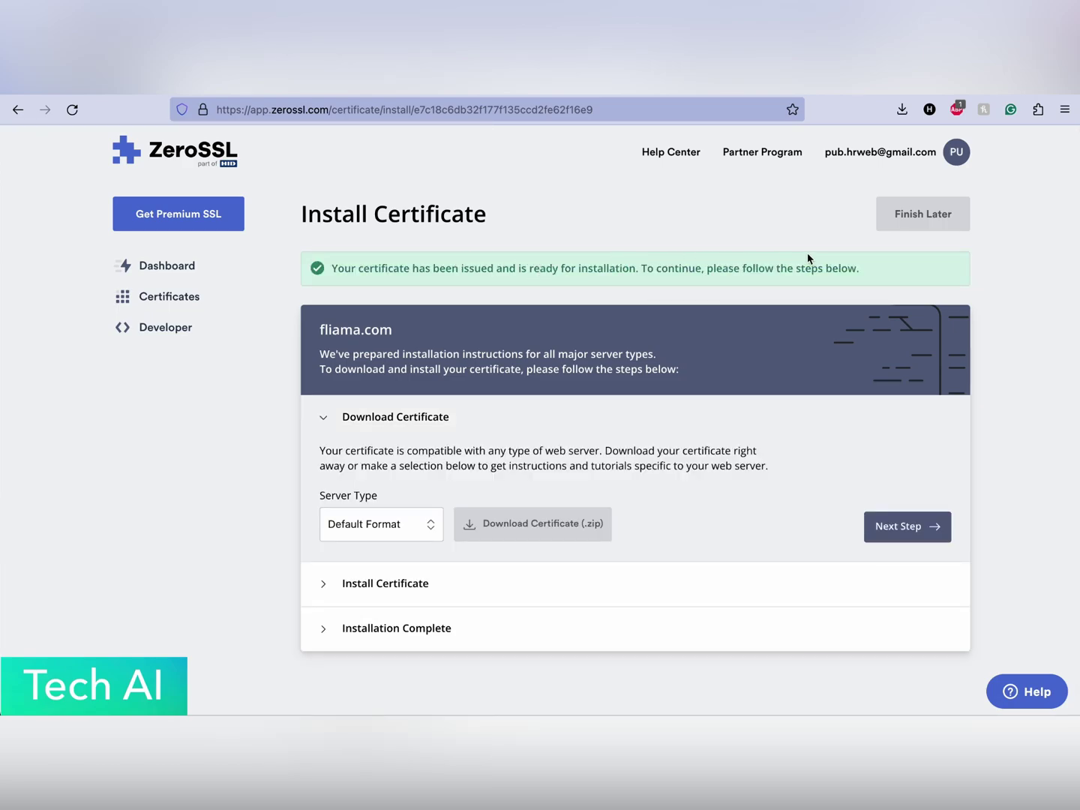
# Download the fliama.com.zip certificate and advance to the Install Certificate instructions.
pyautogui.click(522, 527)
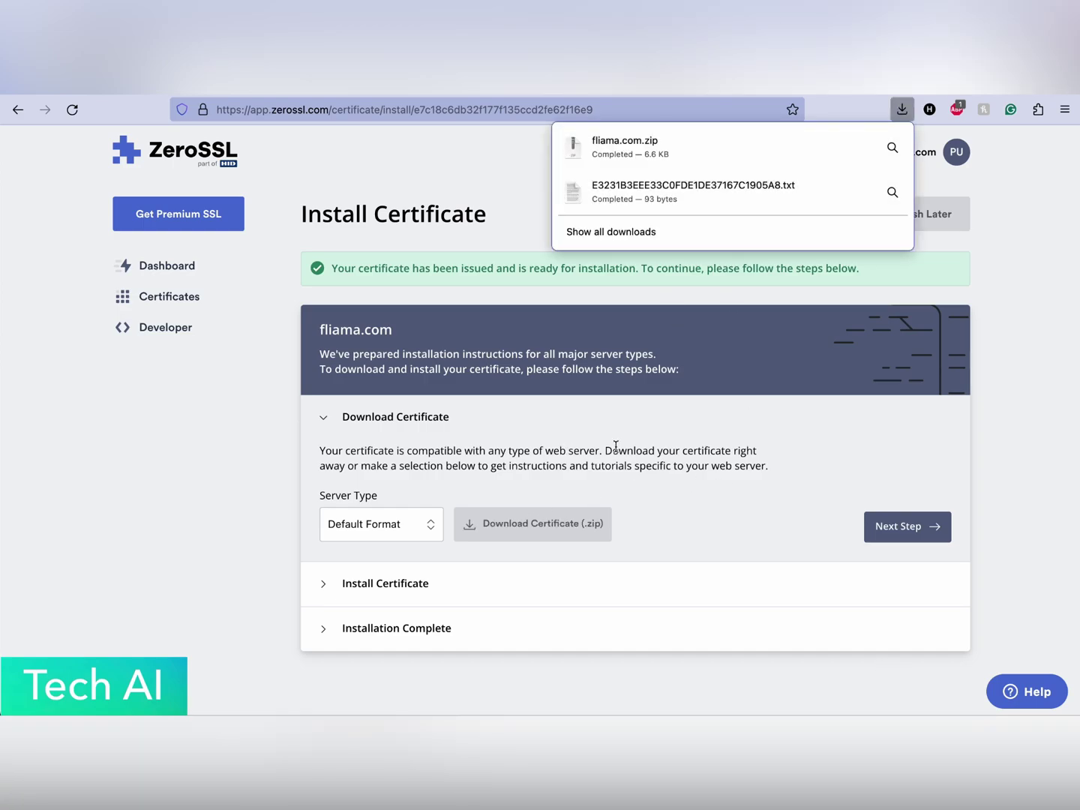
pyautogui.click(742, 449)
pyautogui.click(908, 526)
pyautogui.scroll(-3, 675, 434)
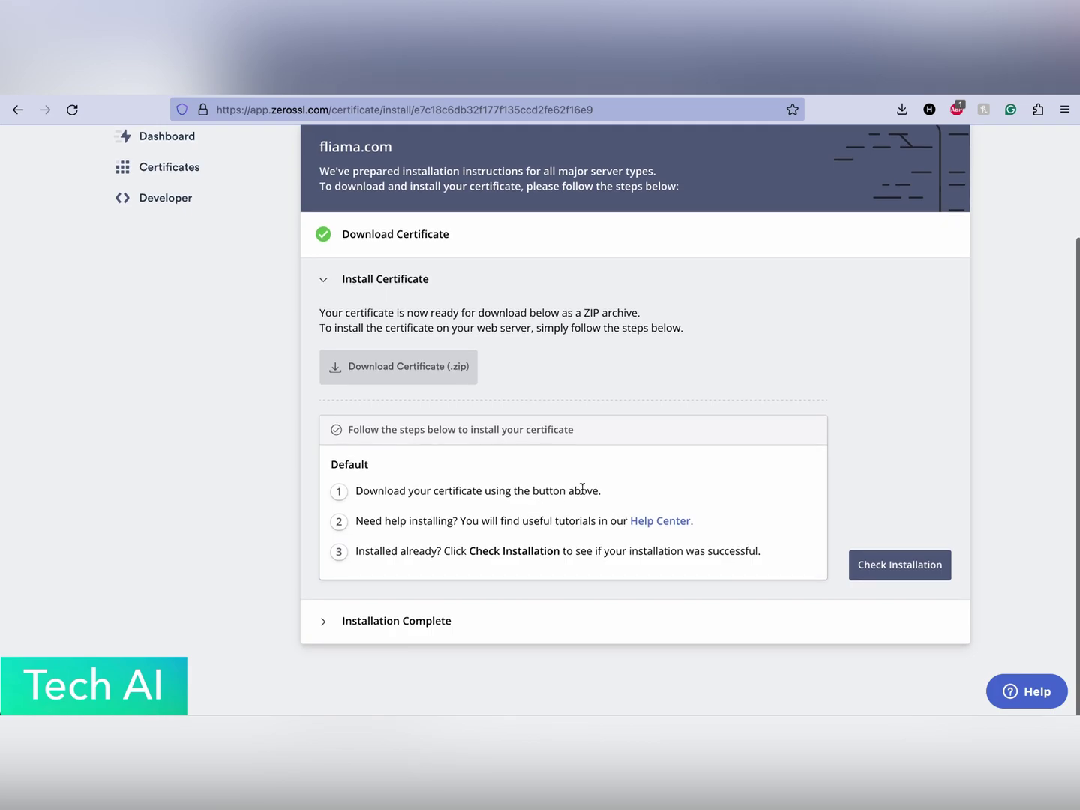
pyautogui.moveTo(192, 677)
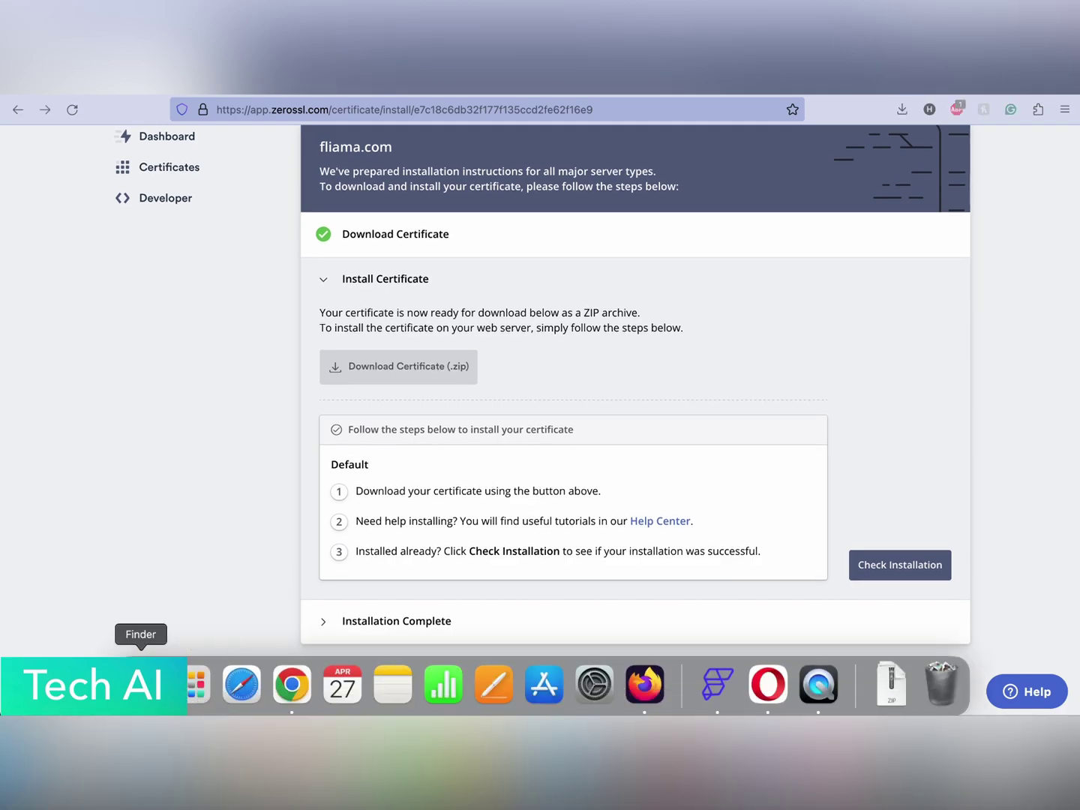
pyautogui.click(146, 684)
# Extract fliama.com.zip in Downloads with Archive Utility and check the fliama.com folder's three files.
pyautogui.click(308, 227)
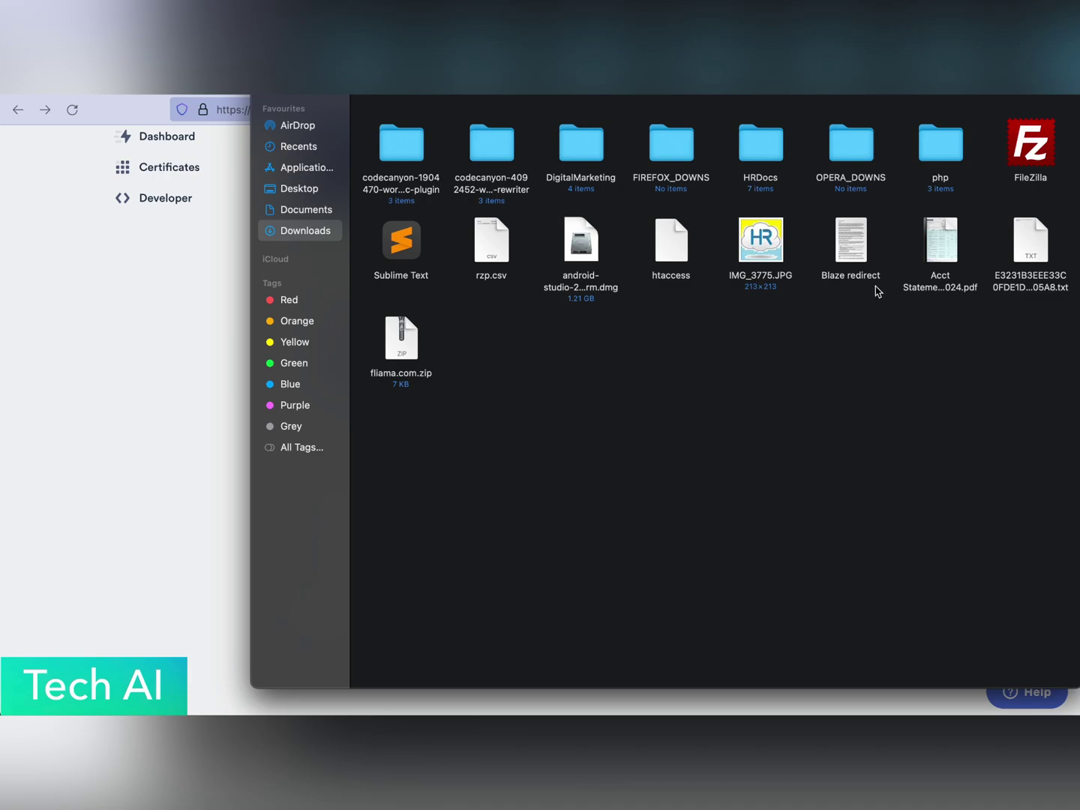
pyautogui.click(402, 341)
pyautogui.rightClick(403, 340)
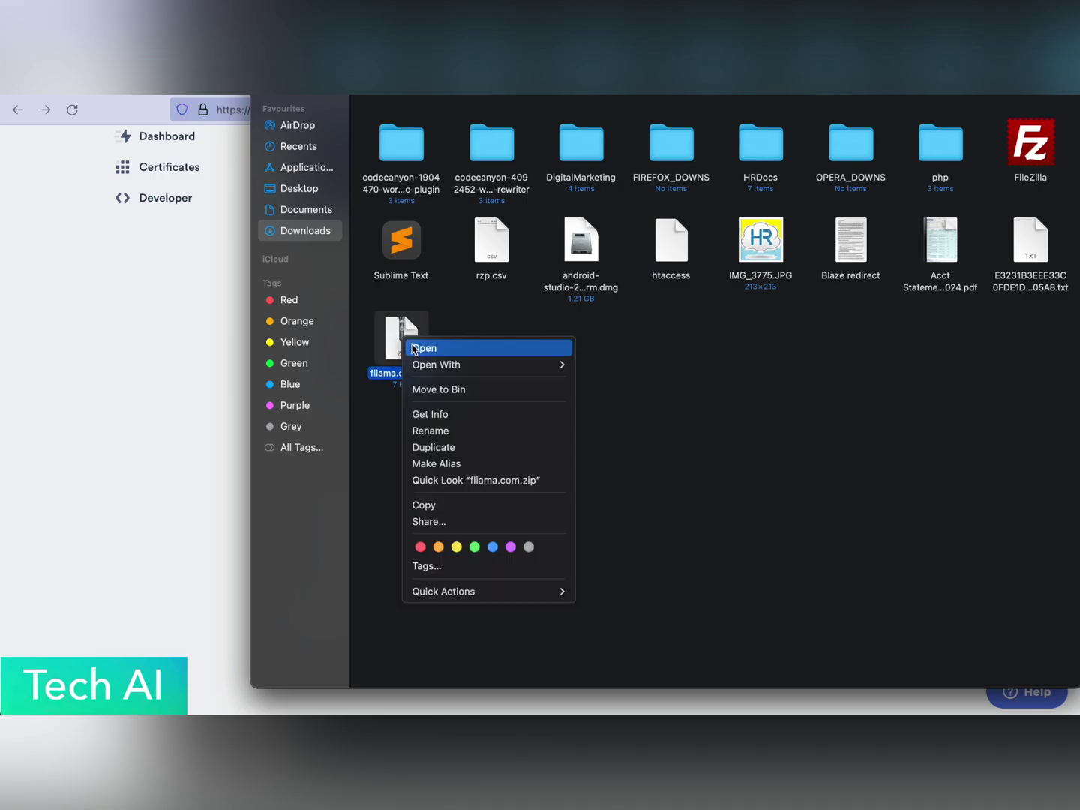
pyautogui.moveTo(495, 364)
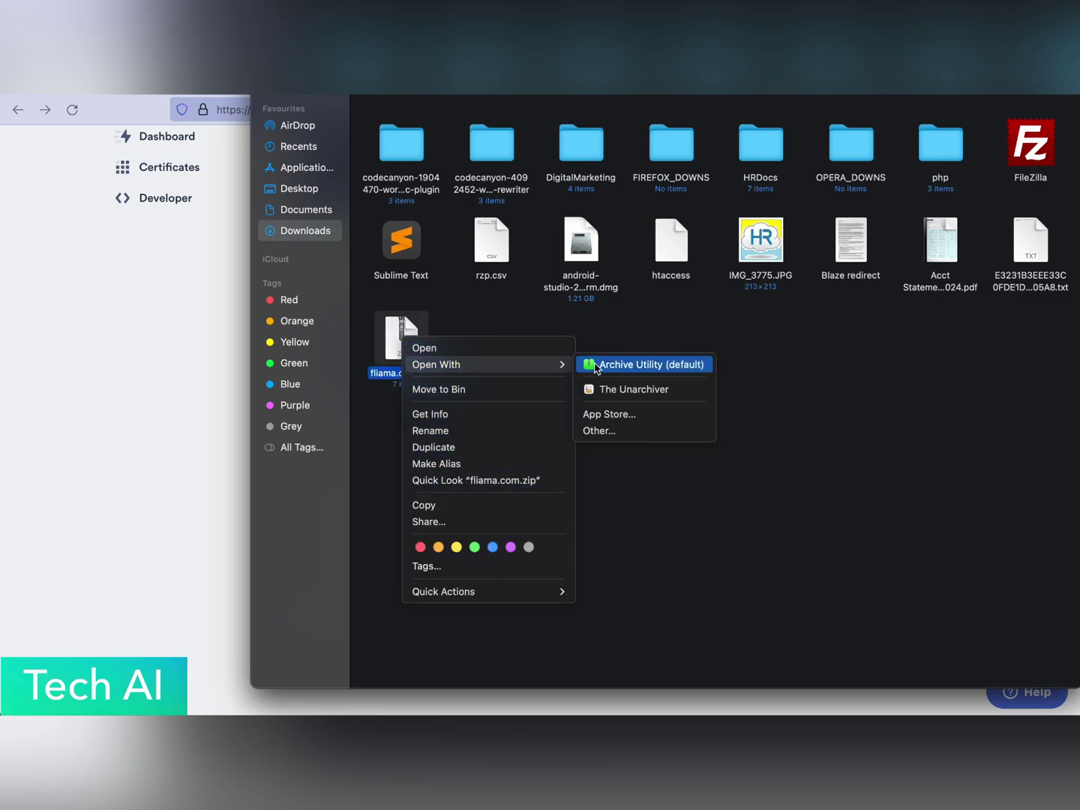
pyautogui.click(597, 367)
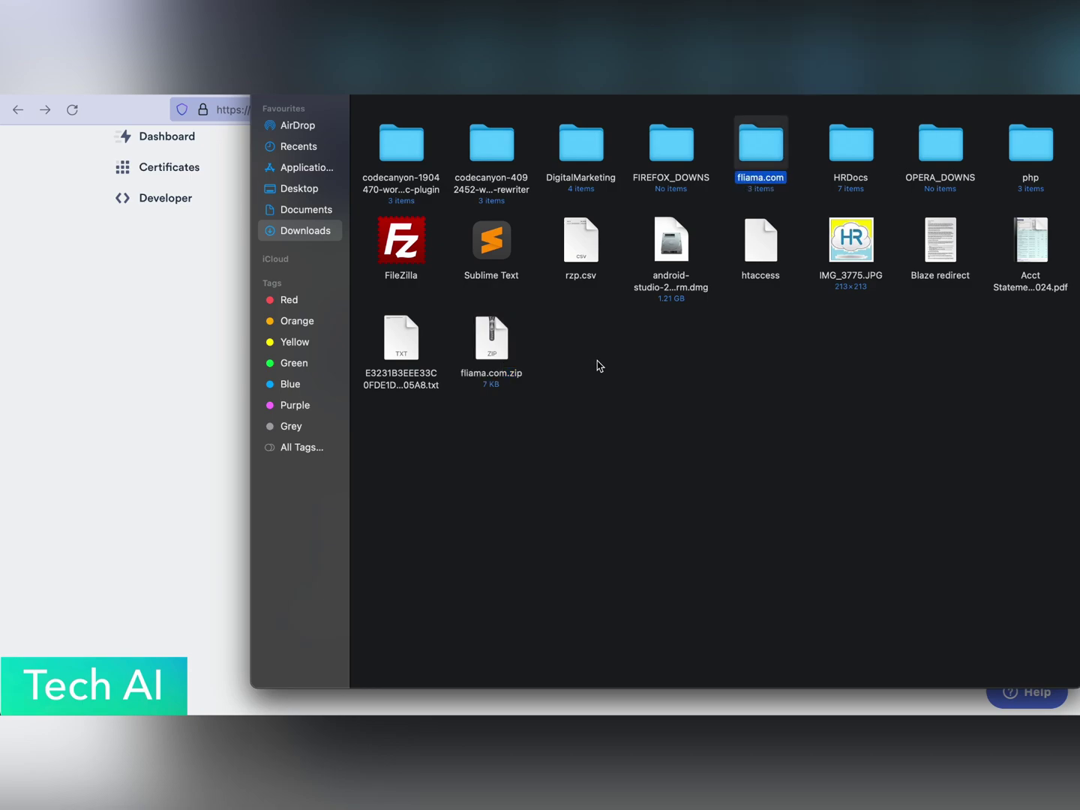
pyautogui.doubleClick(761, 154)
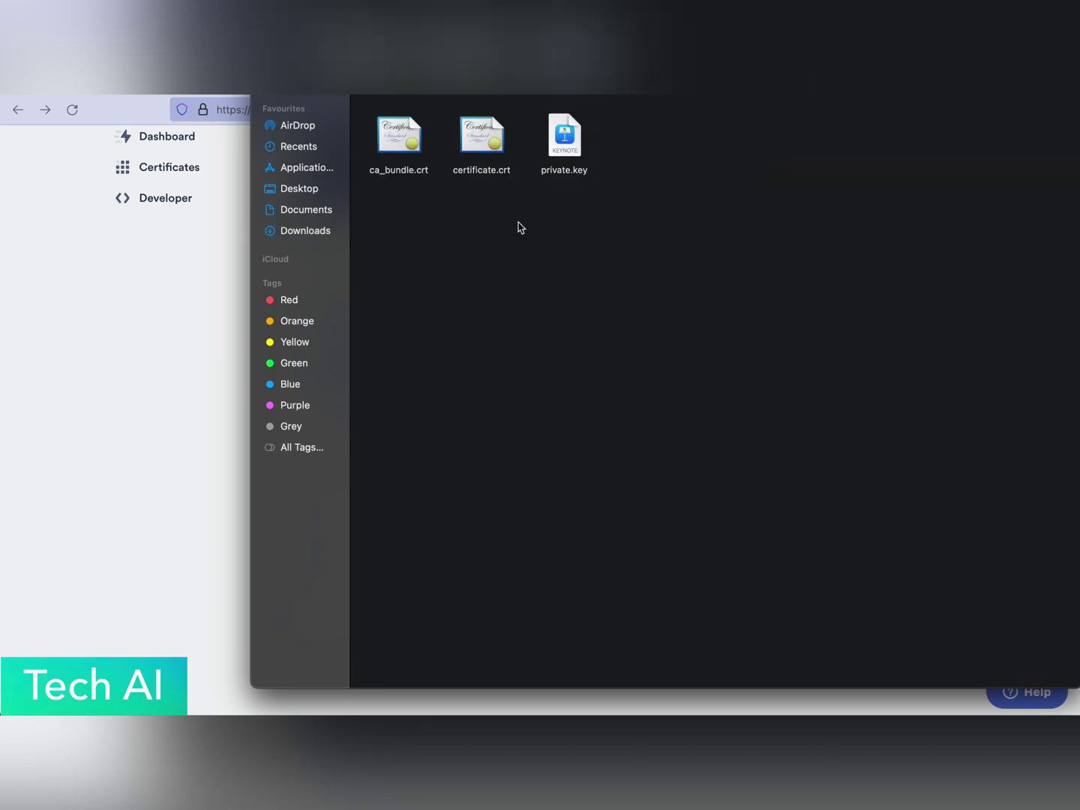
pyautogui.click(214, 297)
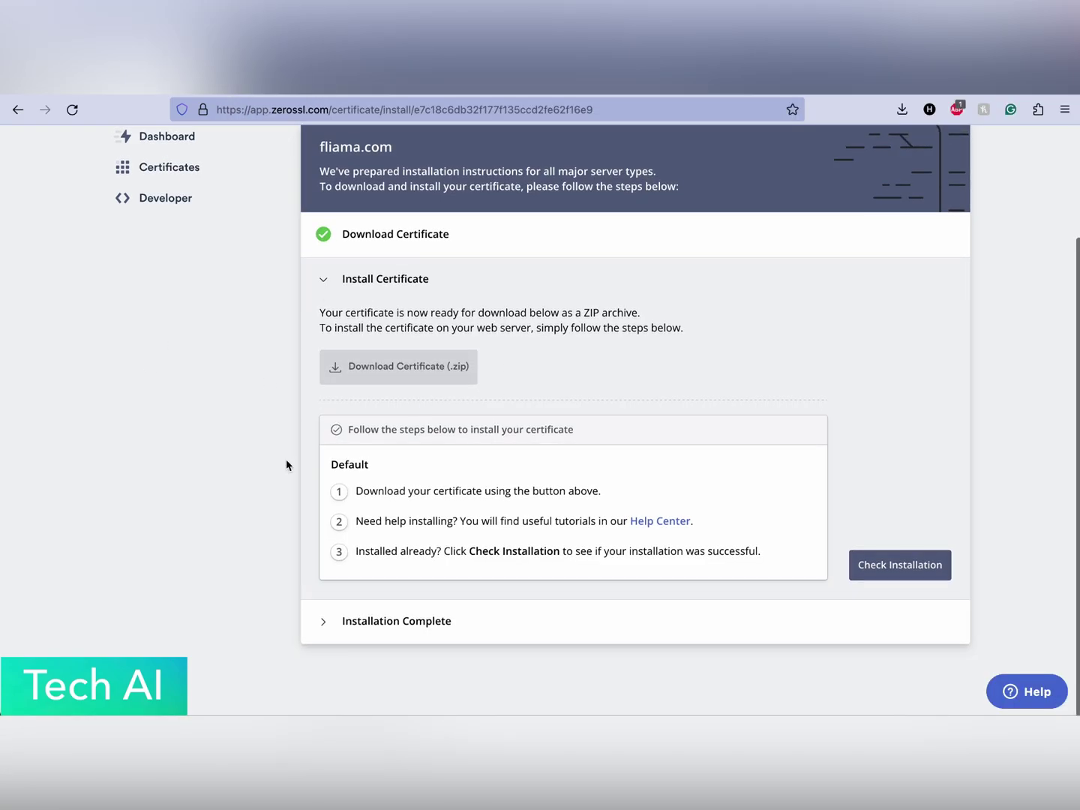
# Open cPanel's SSL/TLS manager and its Certificates (CRT) page for fliama.com.
pyautogui.click(291, 686)
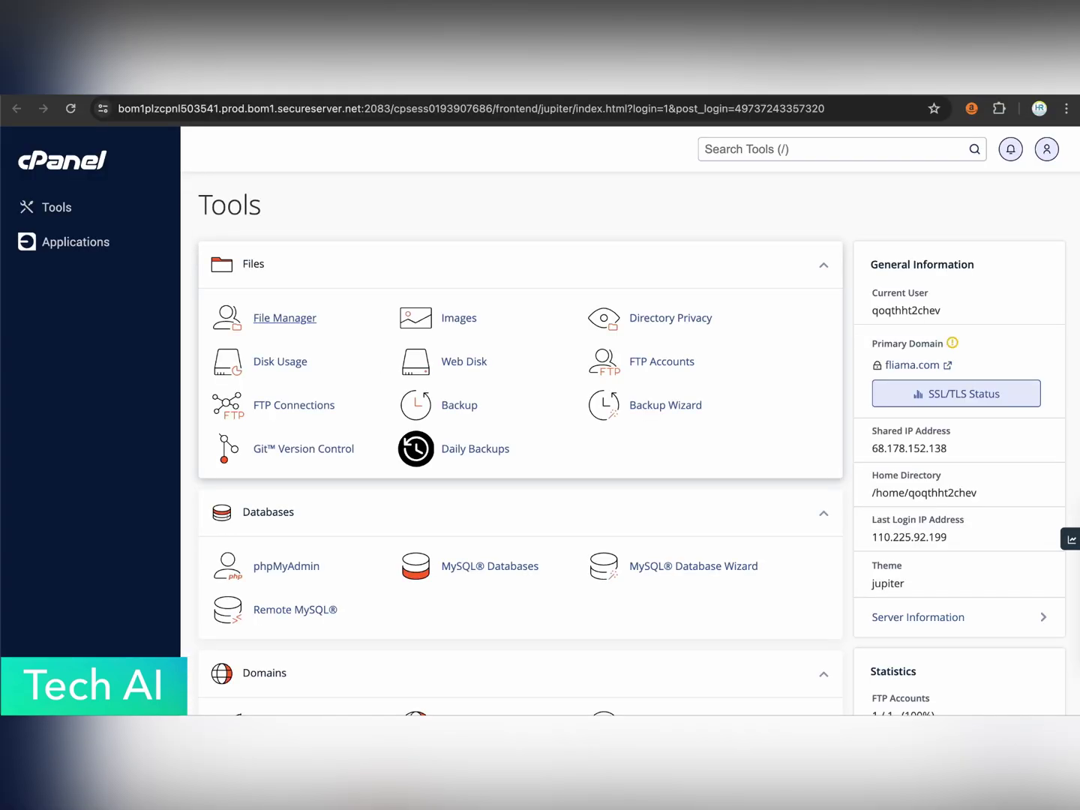
pyautogui.scroll(-5, 665, 415)
pyautogui.scroll(-6, 665, 413)
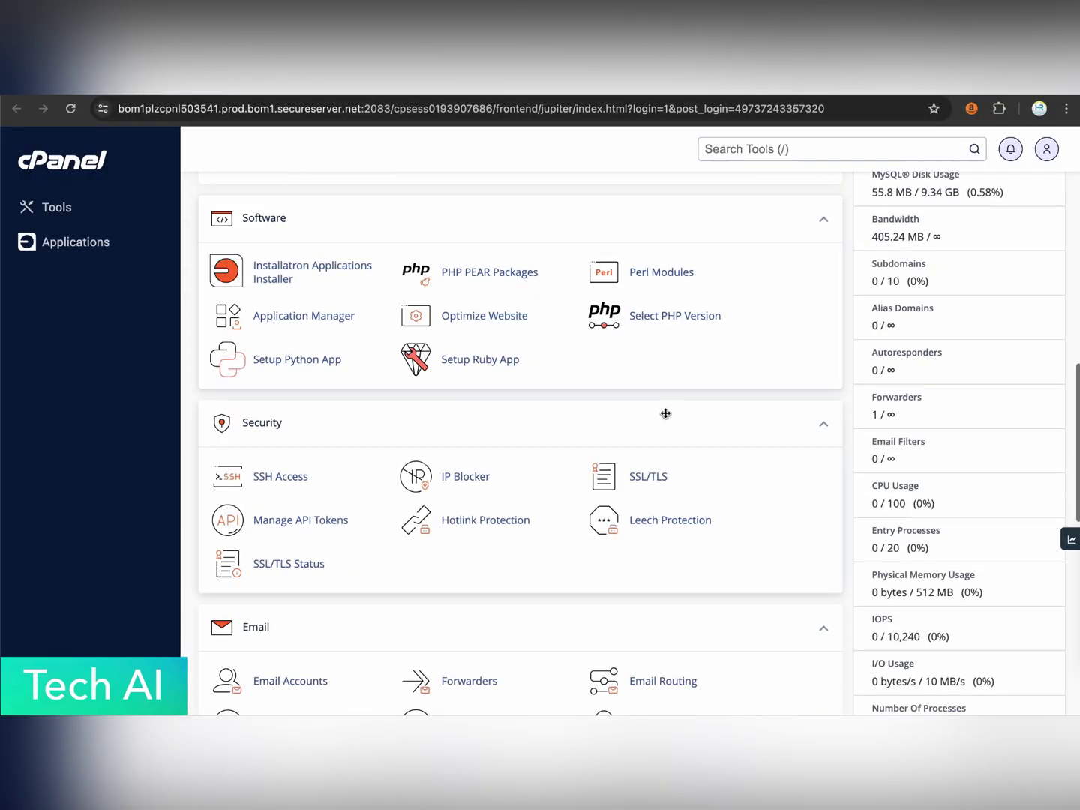
pyautogui.scroll(1, 673, 234)
pyautogui.click(647, 249)
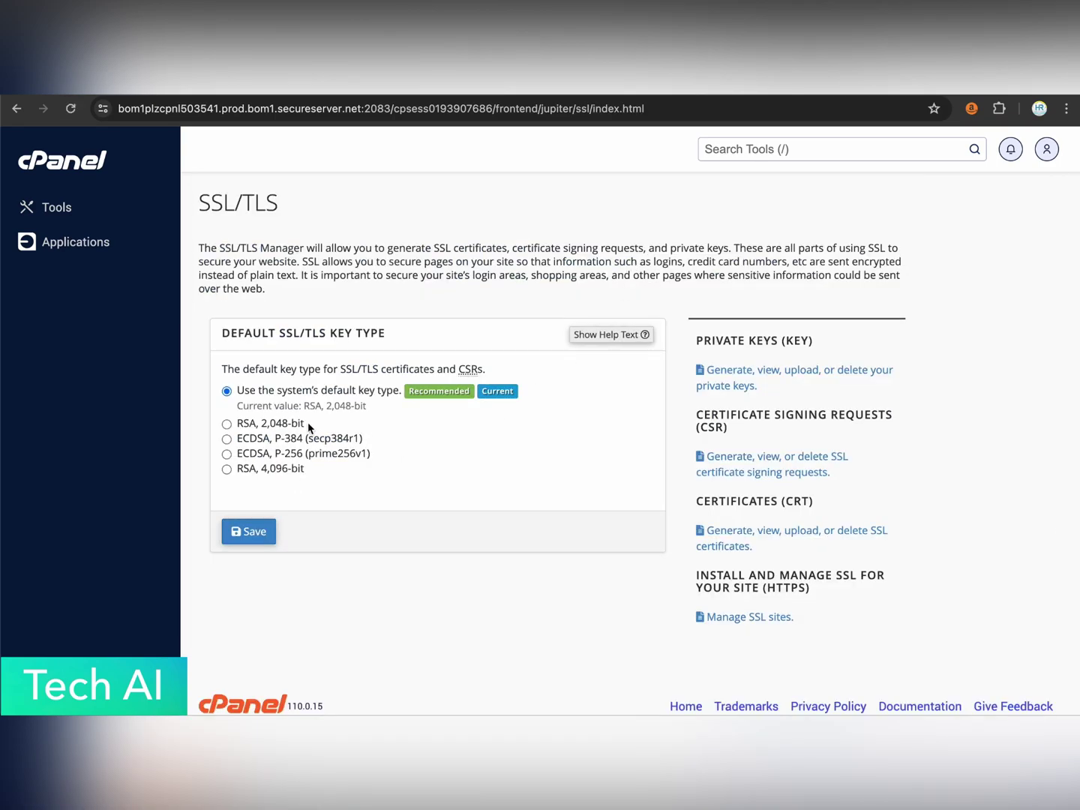
pyautogui.scroll(-1, 731, 385)
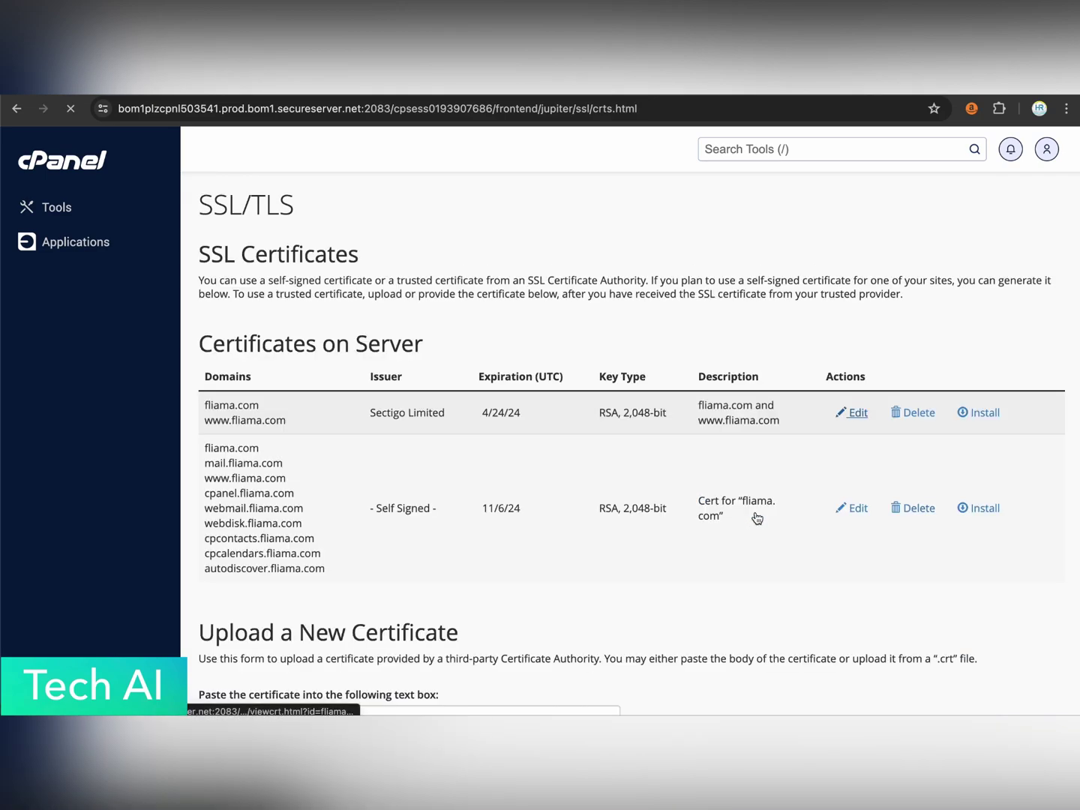
# Choose Downloads/fliama.com/certificate.crt as the file under Upload a New Certificate.
pyautogui.scroll(-5, 755, 518)
pyautogui.scroll(2, 450, 338)
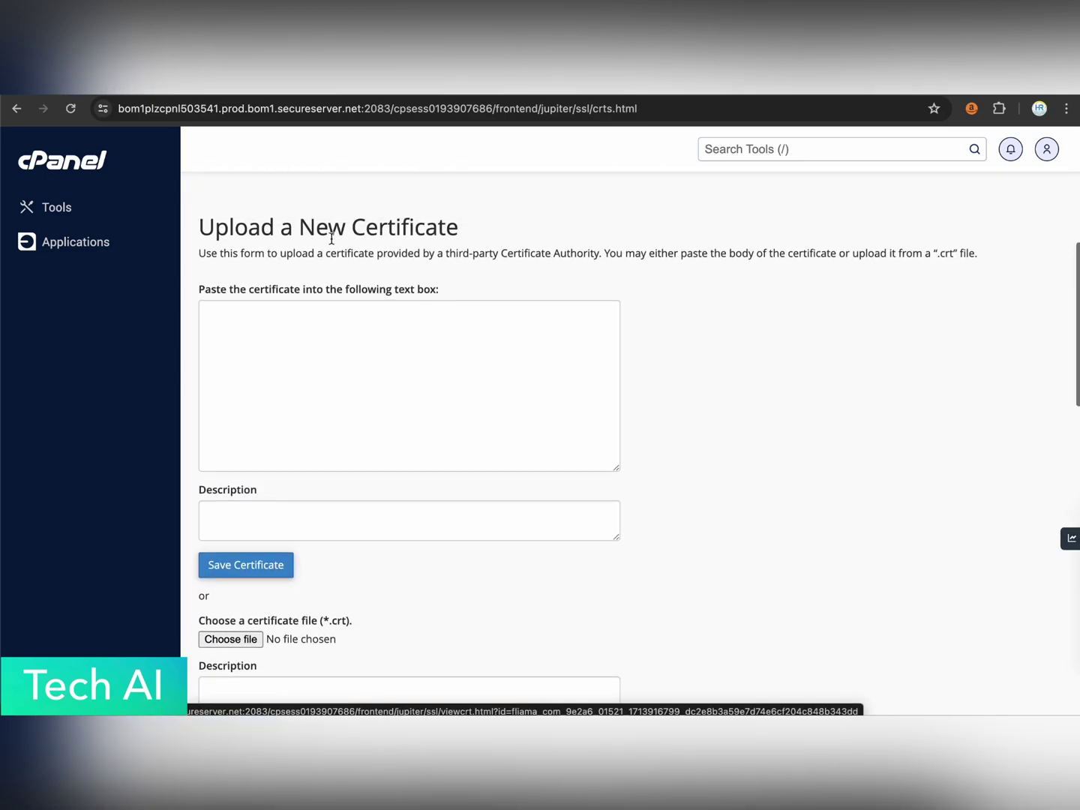
pyautogui.tripleClick(320, 226)
pyautogui.click(357, 272)
pyautogui.scroll(-2, 356, 334)
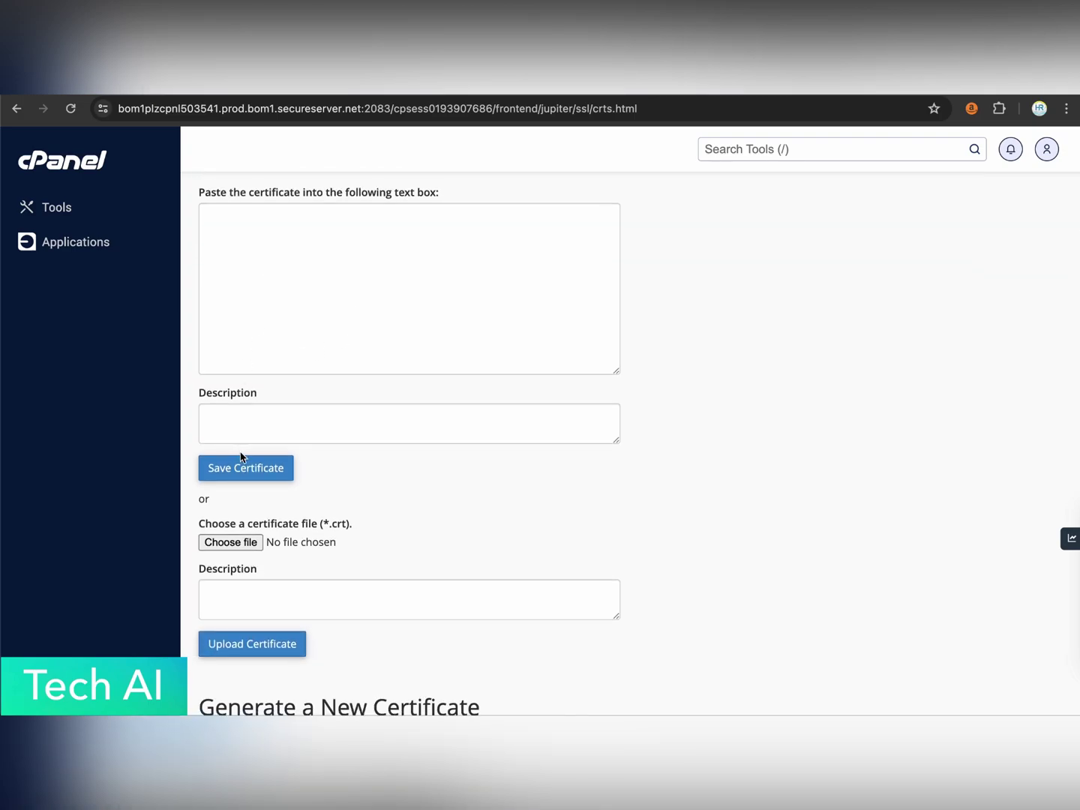
pyautogui.scroll(-1, 305, 484)
pyautogui.scroll(-1, 305, 484)
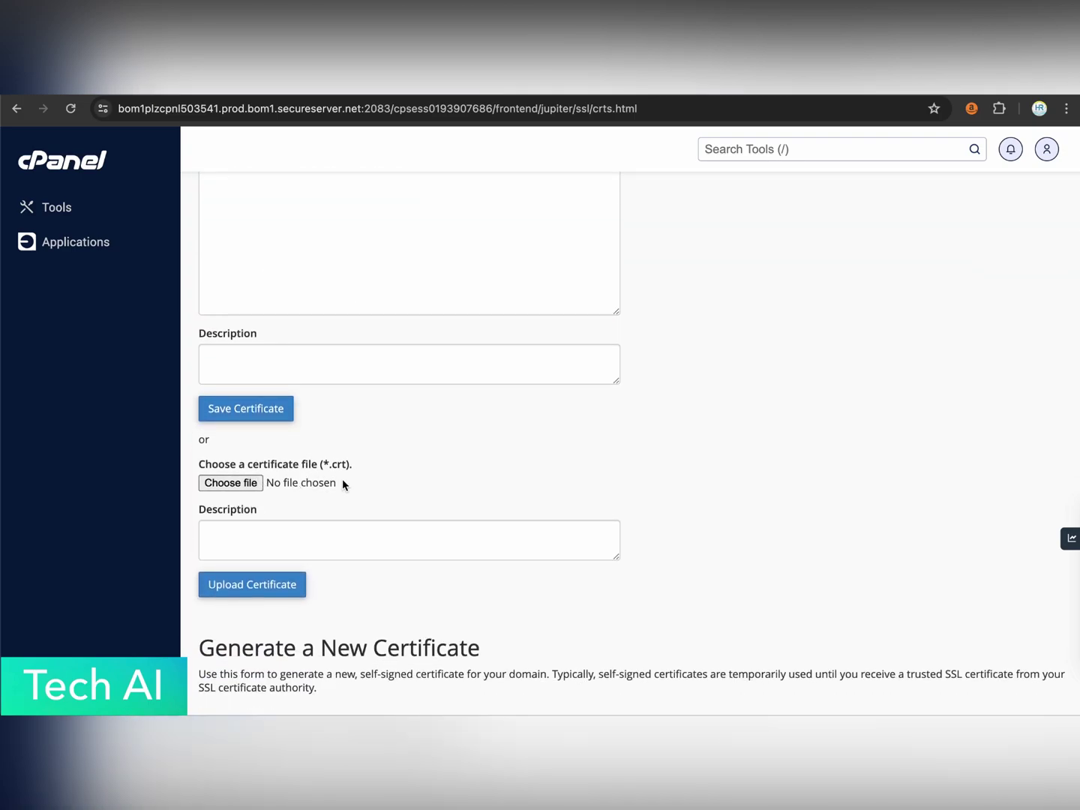
pyautogui.click(233, 484)
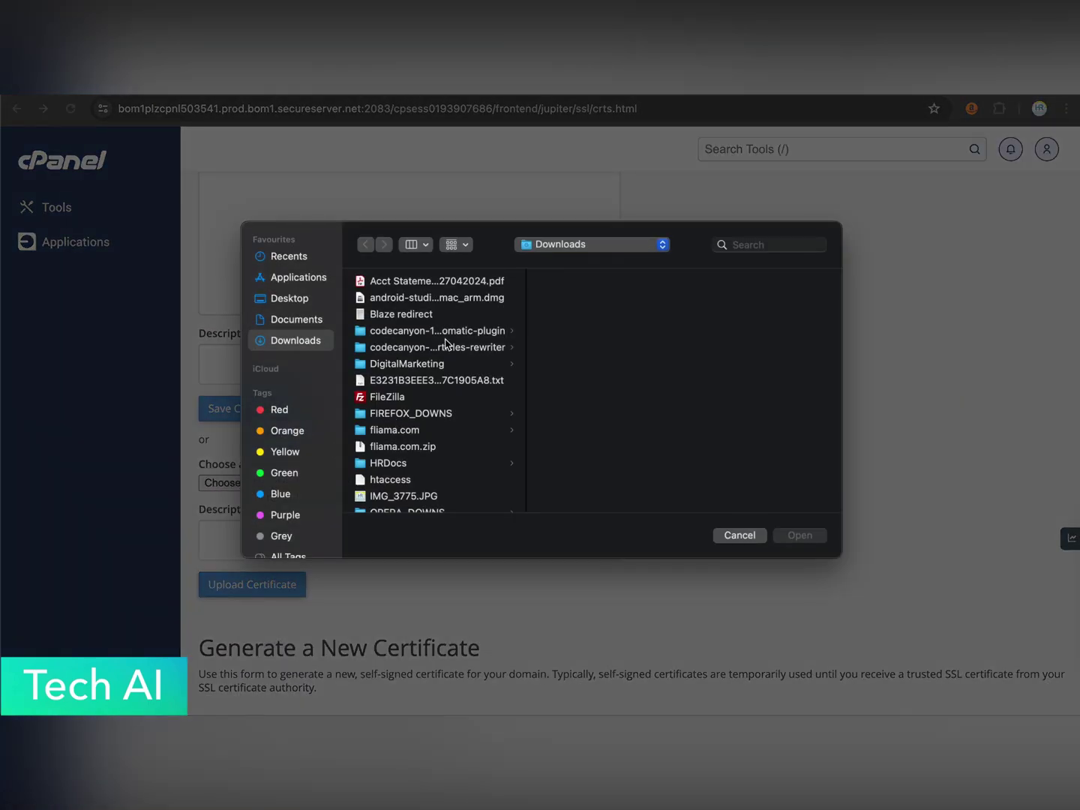
pyautogui.scroll(-1, 399, 365)
pyautogui.click(416, 394)
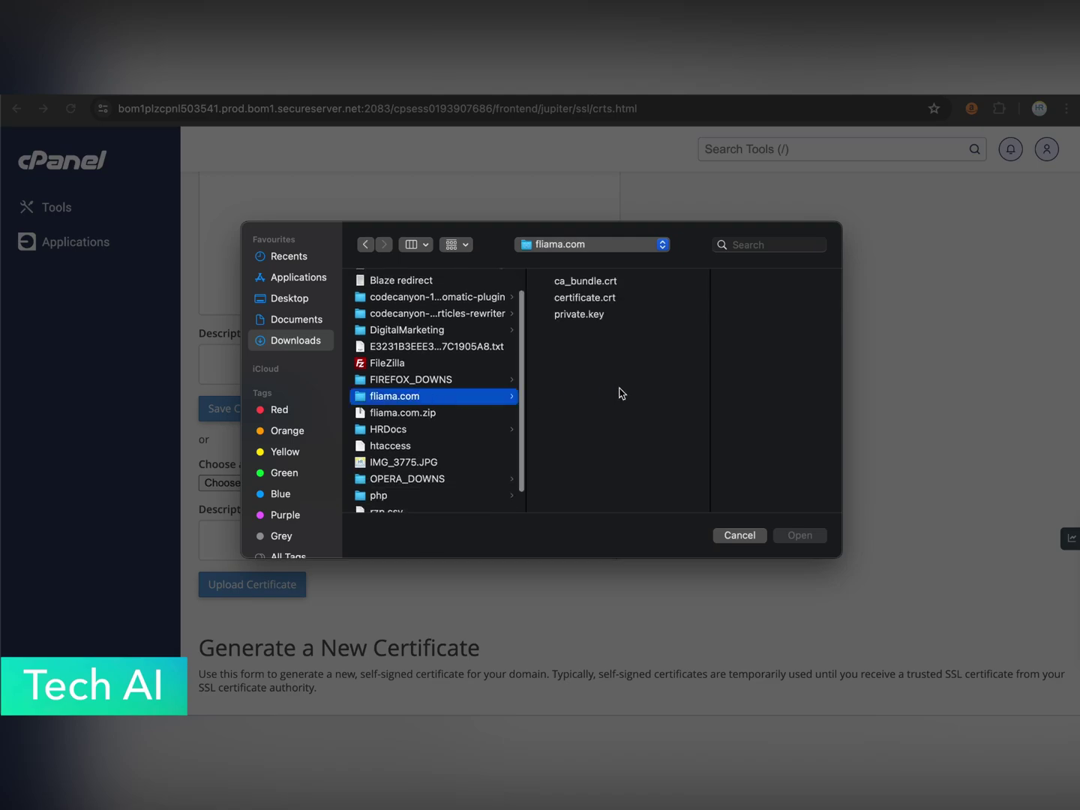
pyautogui.click(602, 299)
pyautogui.click(800, 535)
# Upload certificate.crt so cPanel saves the fliama.com certificate.
pyautogui.scroll(-1, 357, 506)
pyautogui.scroll(-2, 301, 424)
pyautogui.scroll(-3, 301, 424)
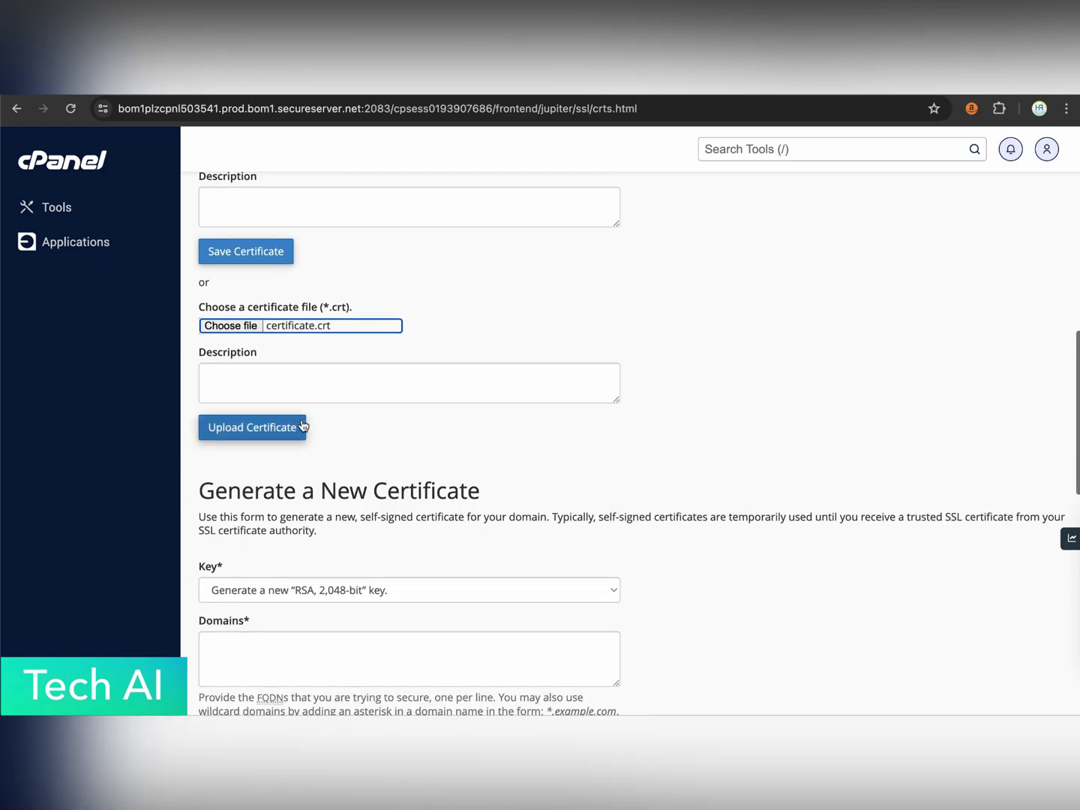
pyautogui.scroll(-6, 396, 300)
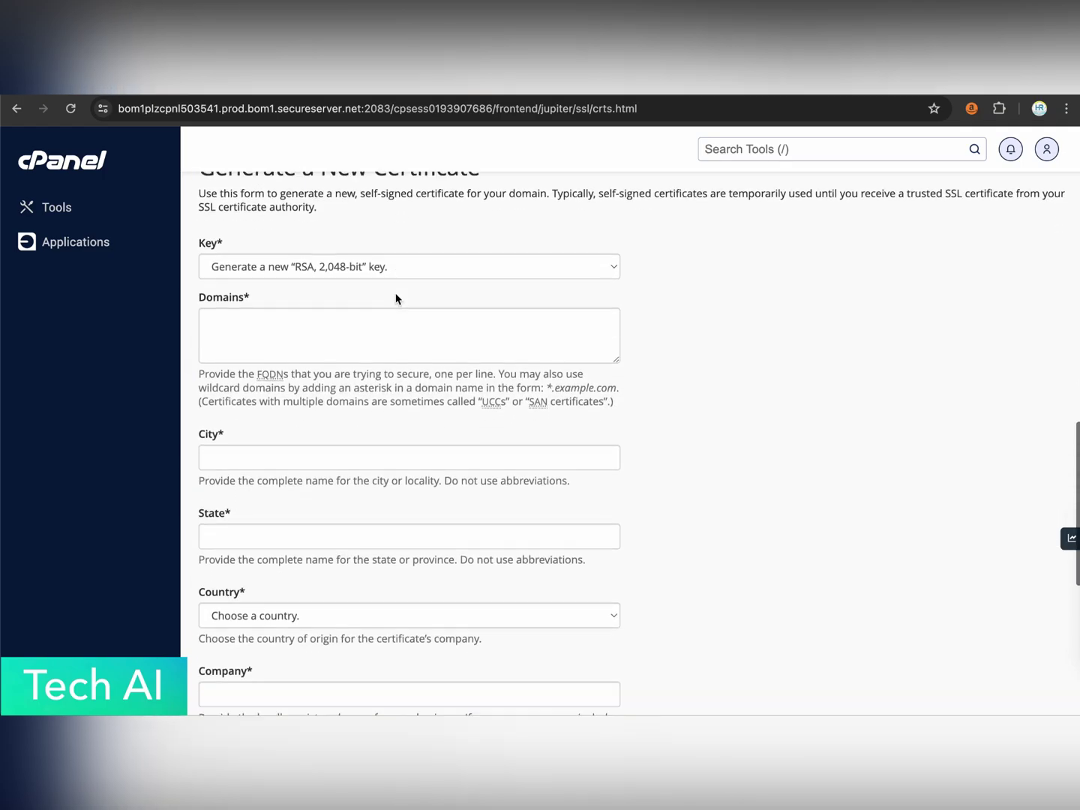
pyautogui.scroll(8, 396, 300)
pyautogui.scroll(6, 395, 300)
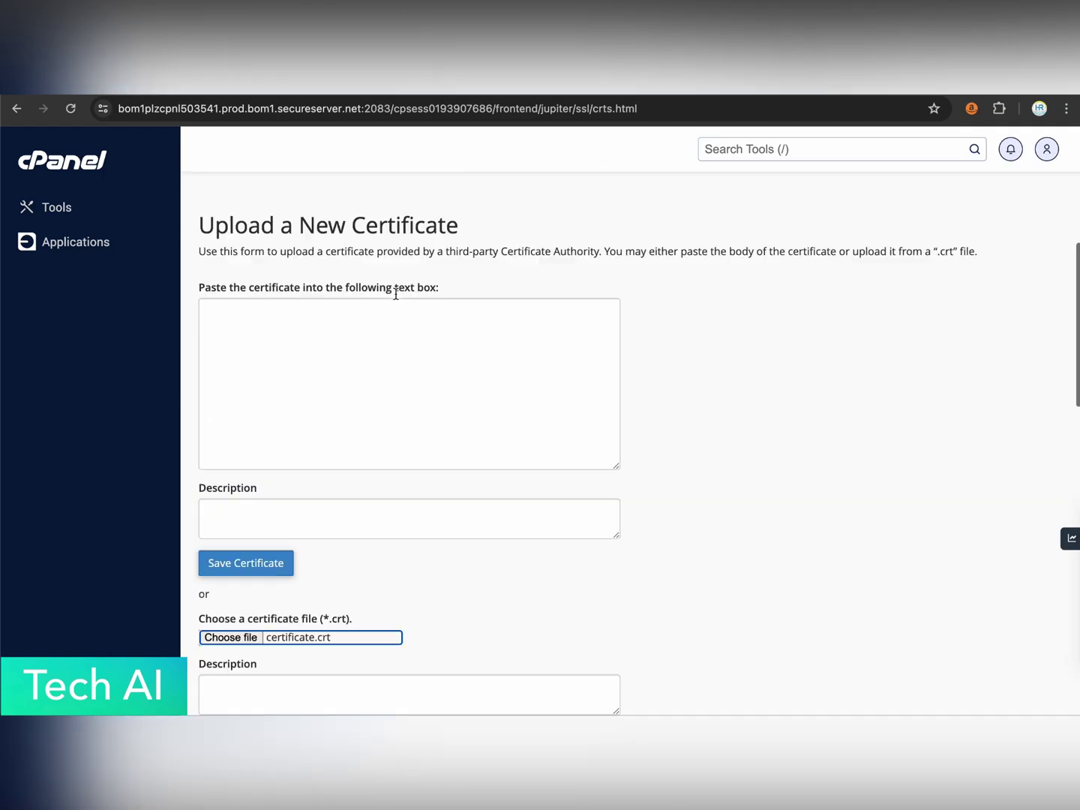
pyautogui.scroll(-3, 395, 299)
pyautogui.click(268, 637)
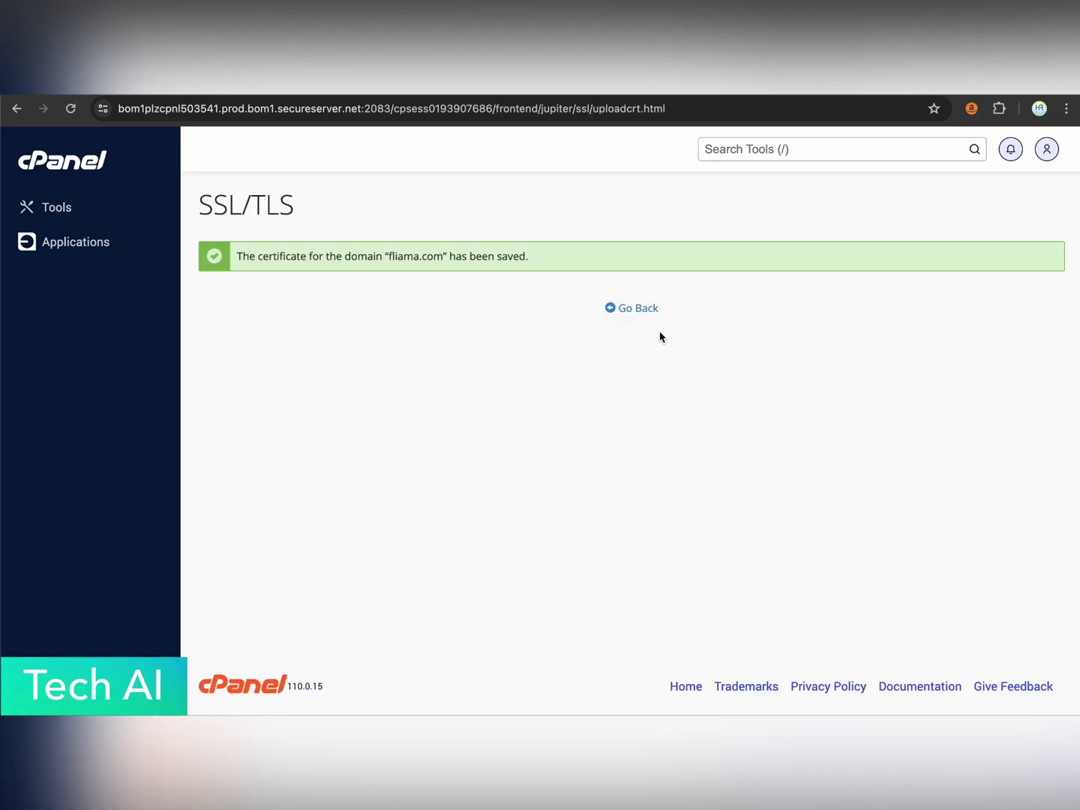
# Open the install form for the ZeroSSL fliama.com certificate and focus its empty Private Key box.
pyautogui.click(639, 310)
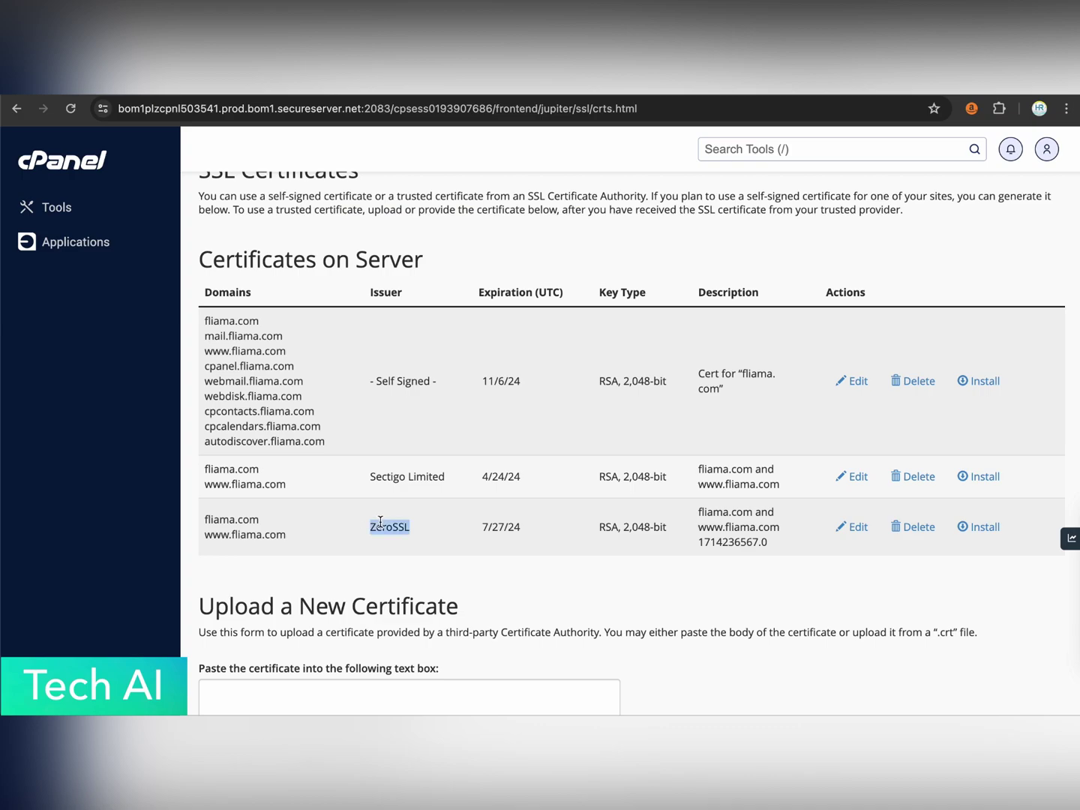
pyautogui.click(409, 525)
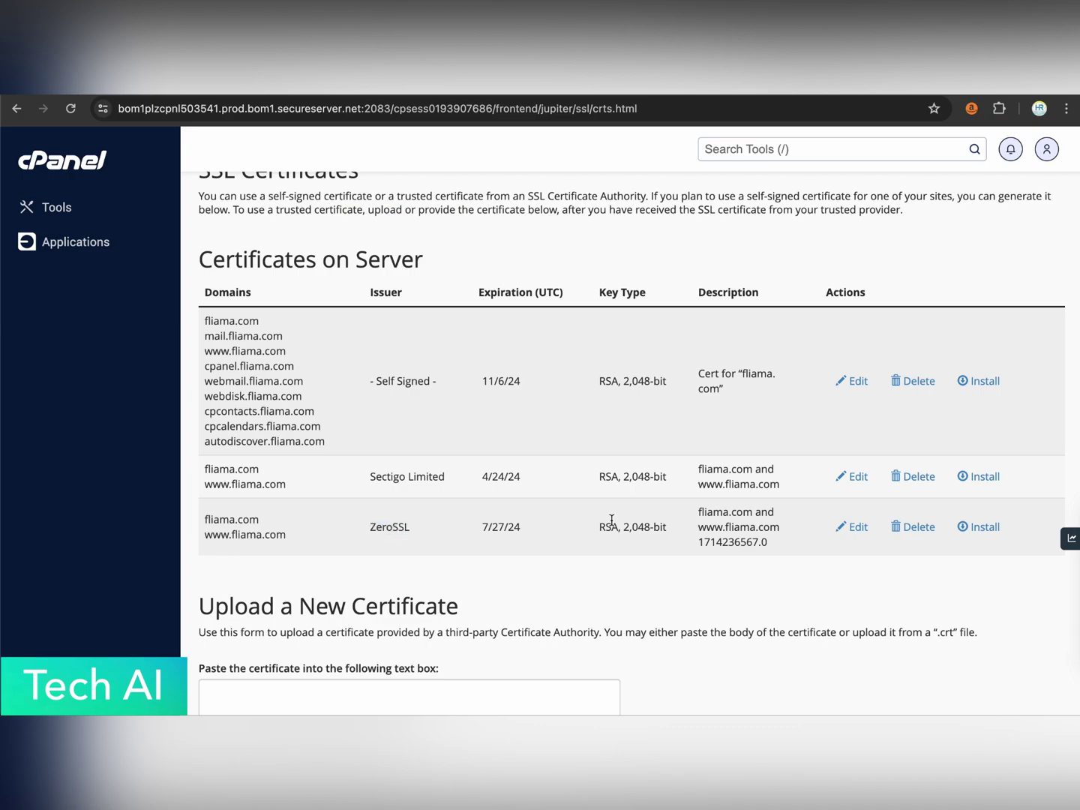
pyautogui.click(986, 528)
pyautogui.scroll(-5, 493, 388)
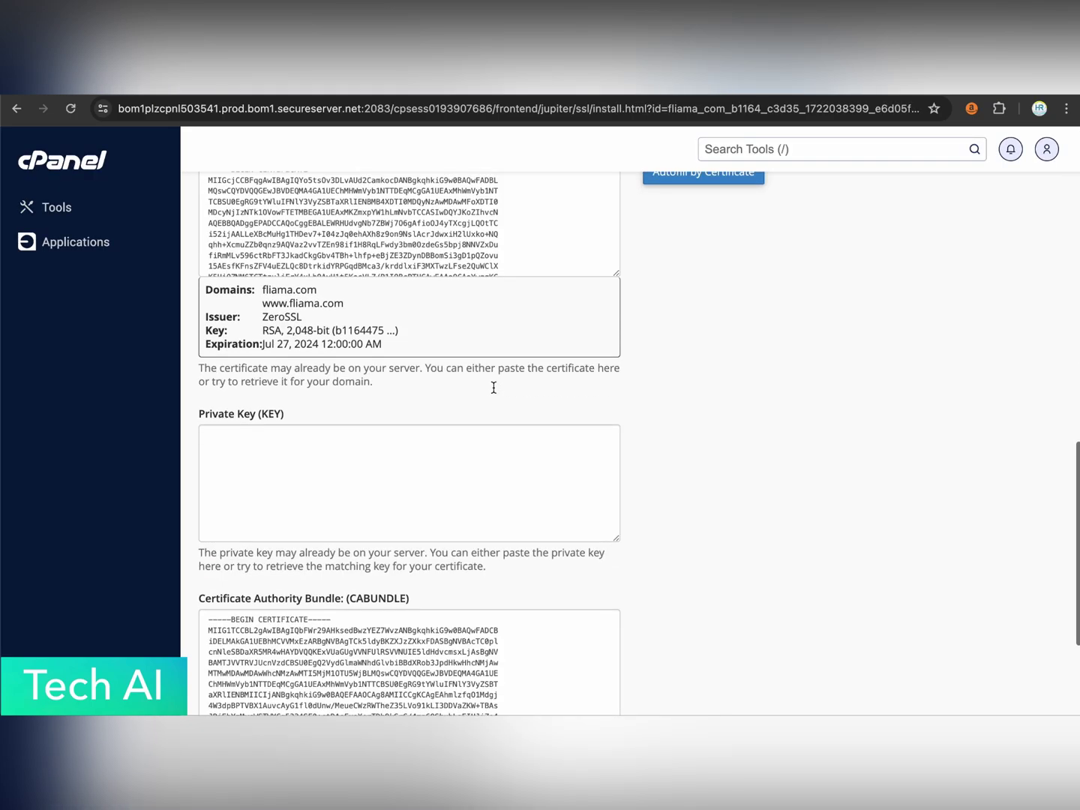
pyautogui.scroll(3, 435, 352)
pyautogui.scroll(-5, 796, 495)
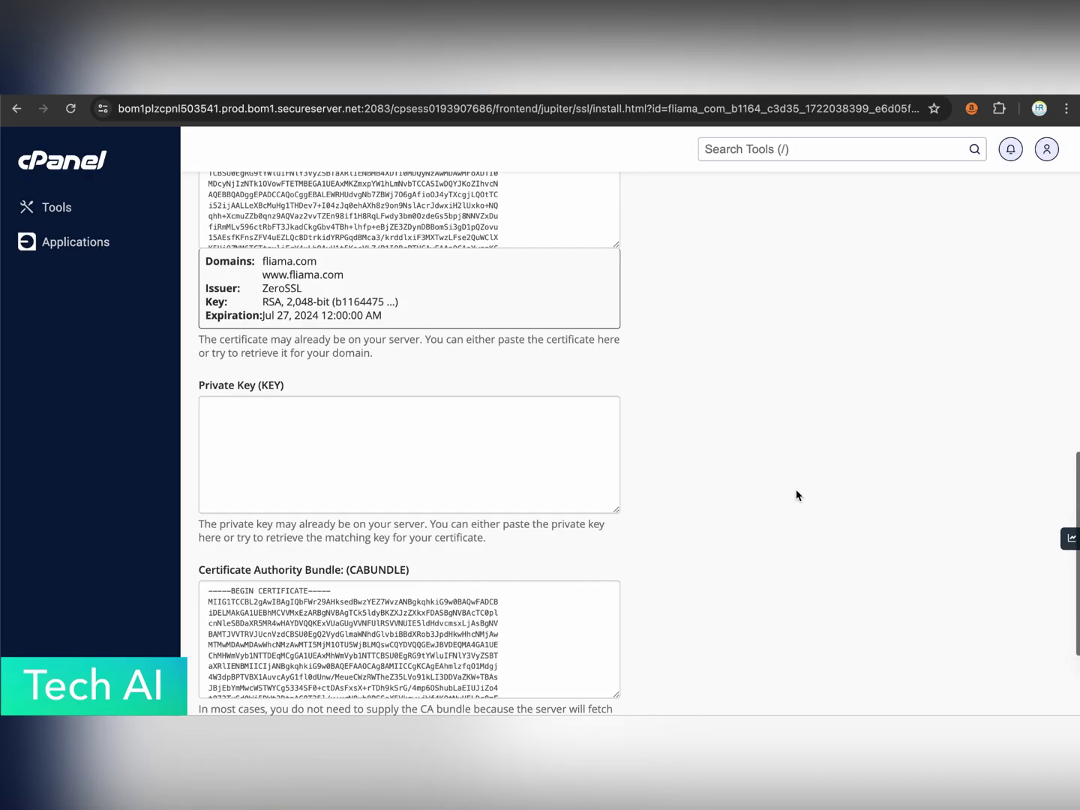
pyautogui.scroll(-5, 568, 494)
pyautogui.scroll(-2, 419, 584)
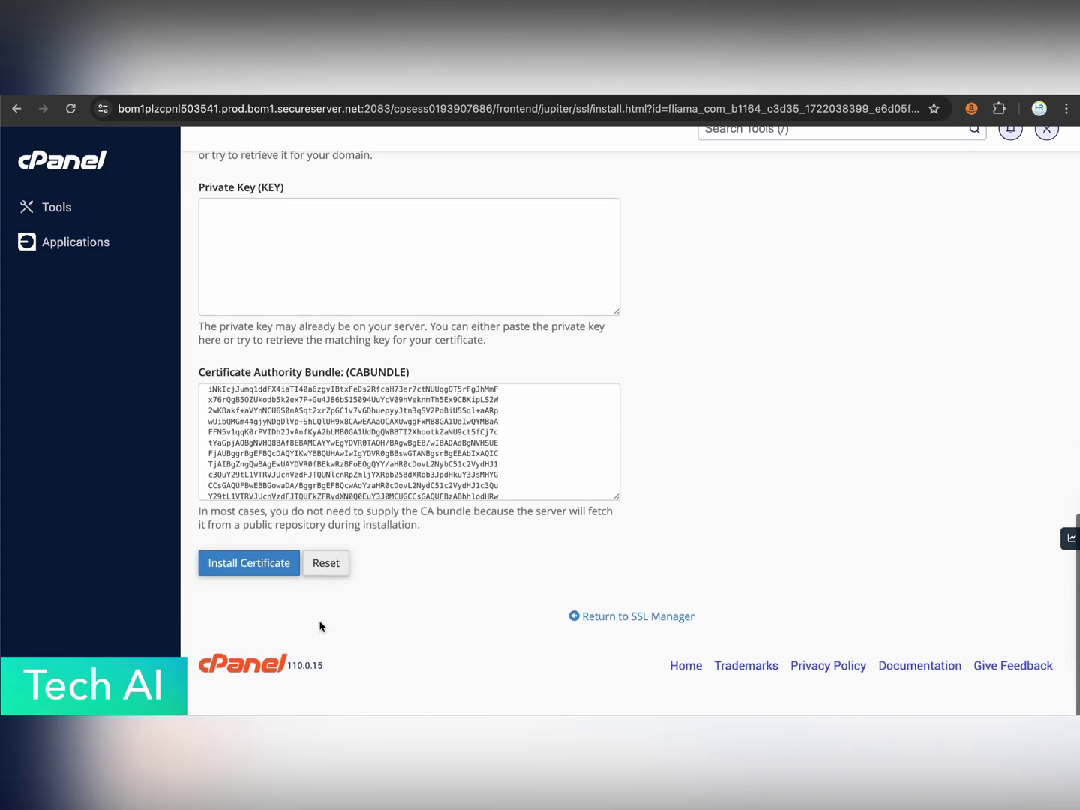
pyautogui.click(253, 591)
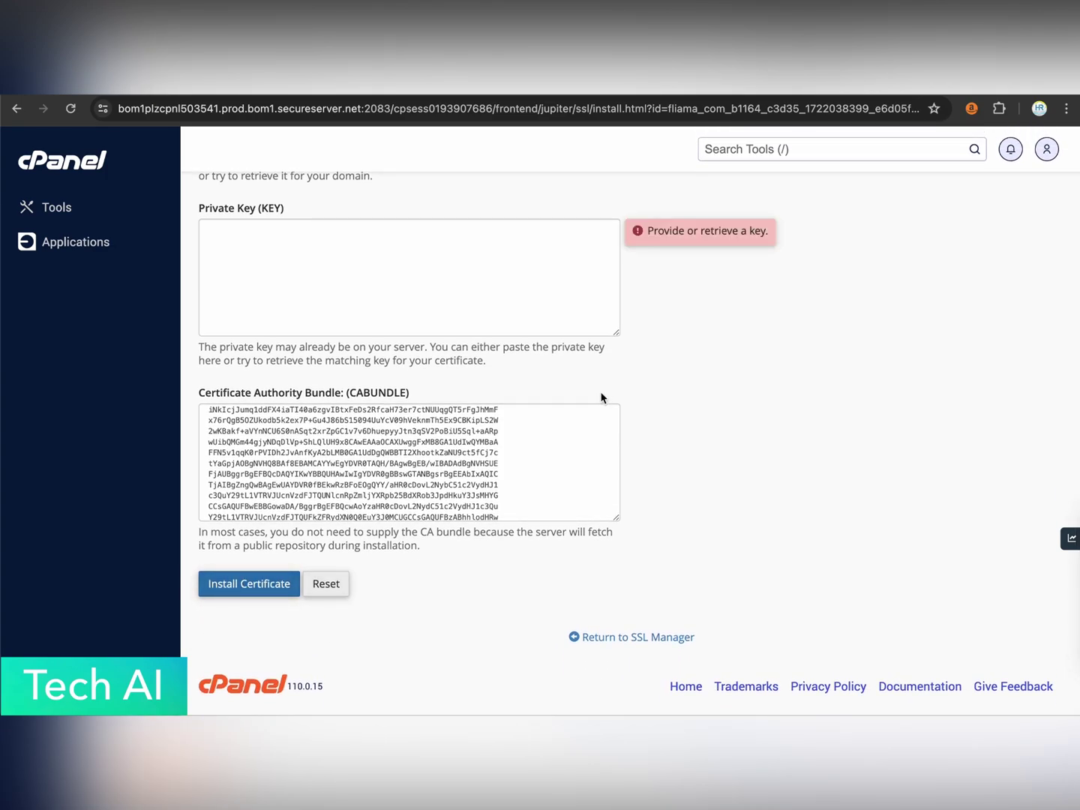
pyautogui.scroll(2, 601, 397)
pyautogui.click(475, 362)
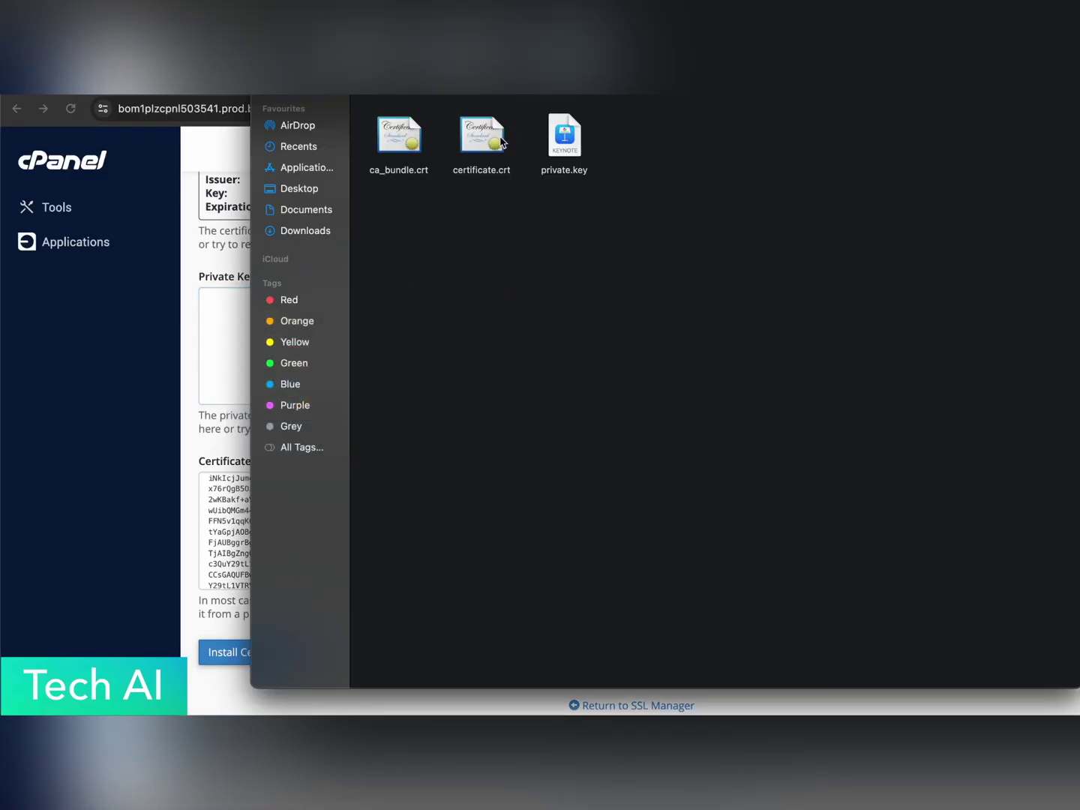
# Open private.key in Sublime Text and copy its entire RSA private key.
pyautogui.click(562, 146)
pyautogui.press('super+Tab')
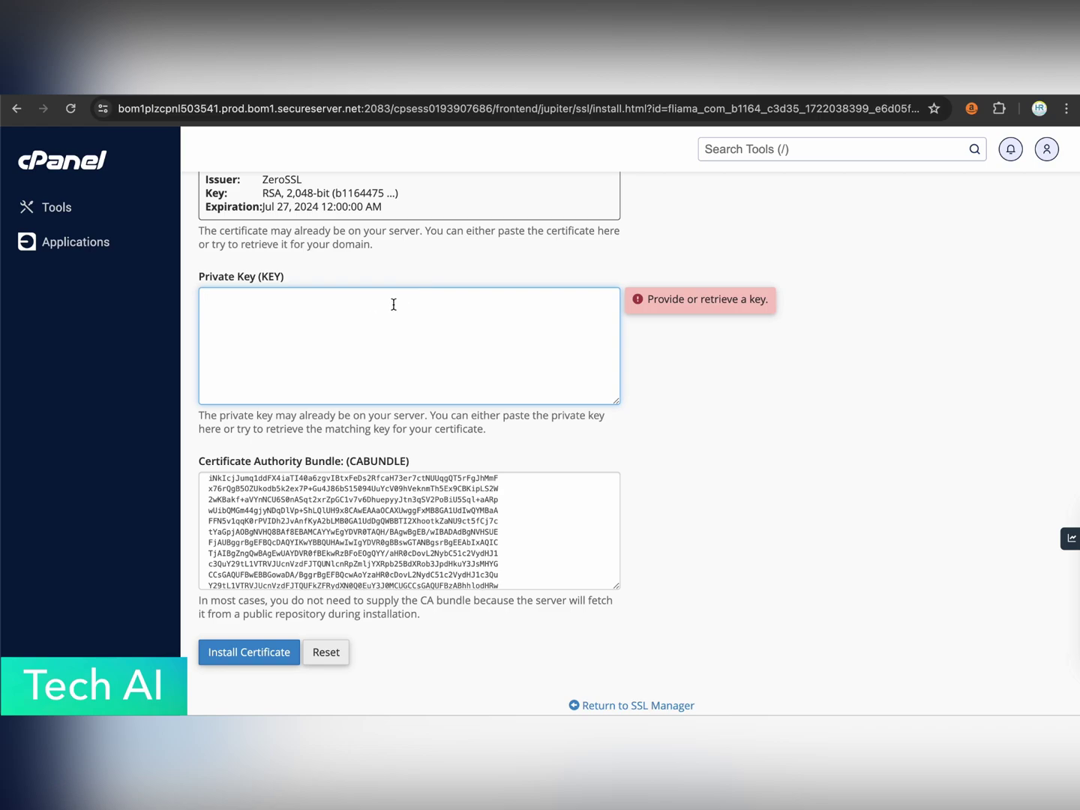
pyautogui.press('super+Tab')
pyautogui.rightClick(566, 150)
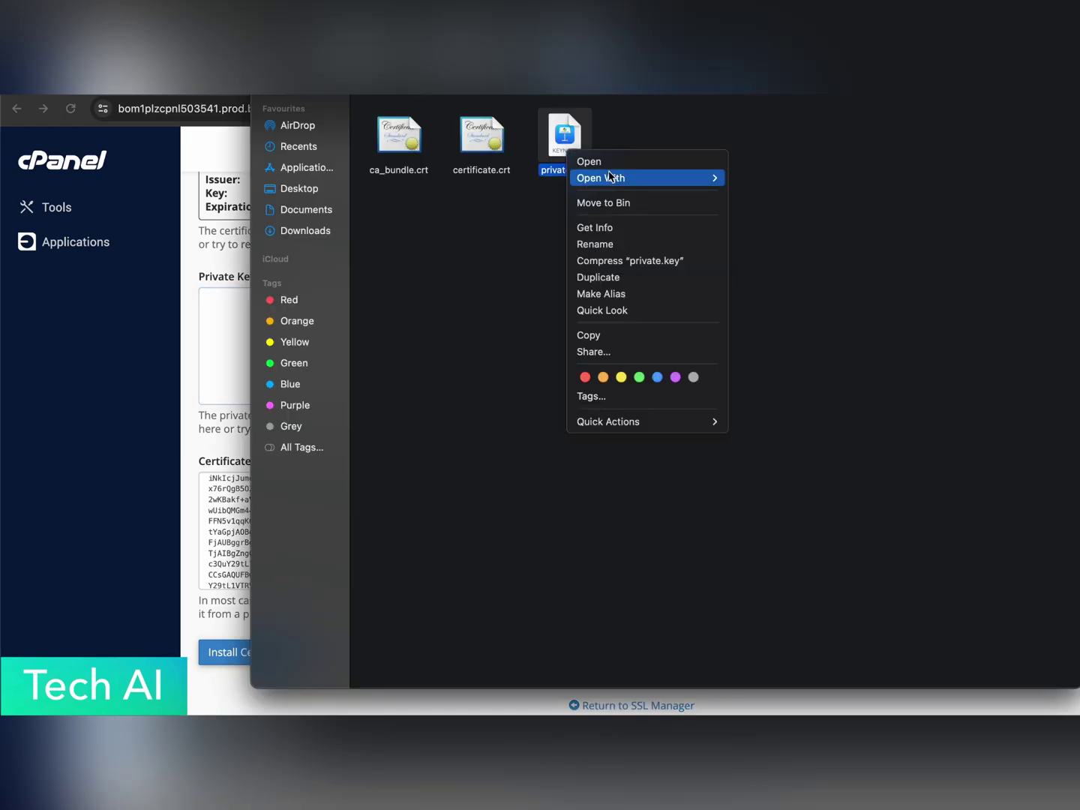
pyautogui.moveTo(600, 178)
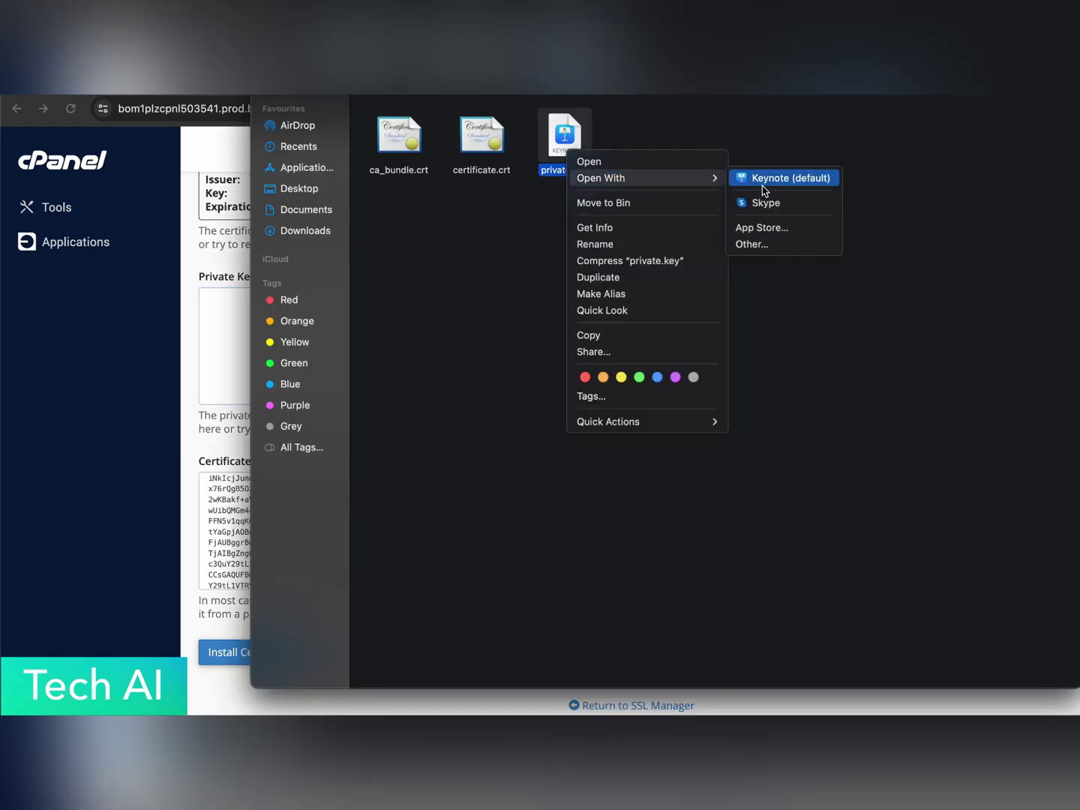
pyautogui.click(773, 247)
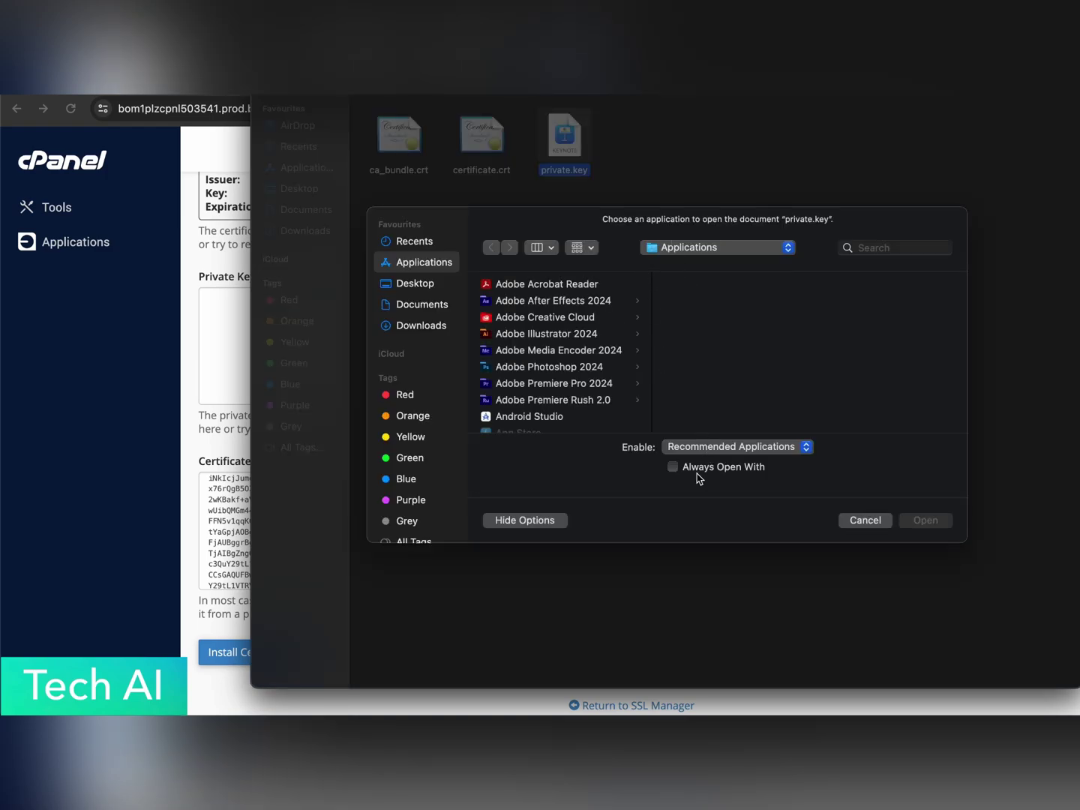
pyautogui.click(869, 245)
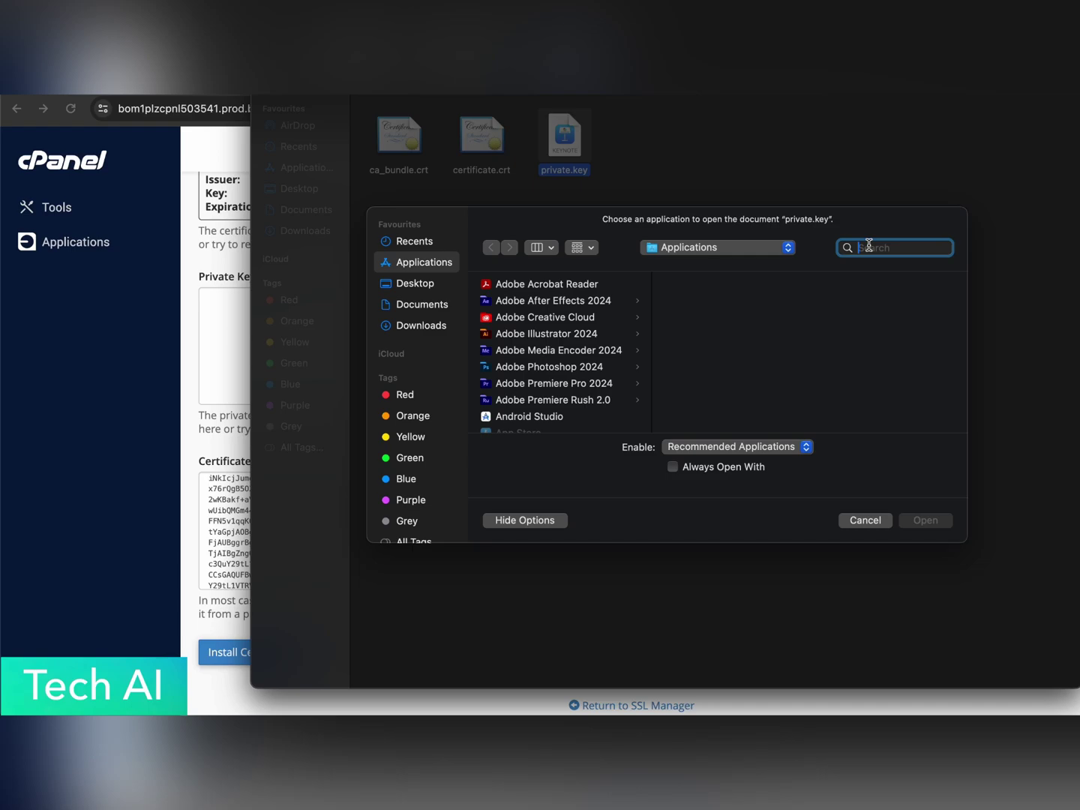
pyautogui.write('subli')
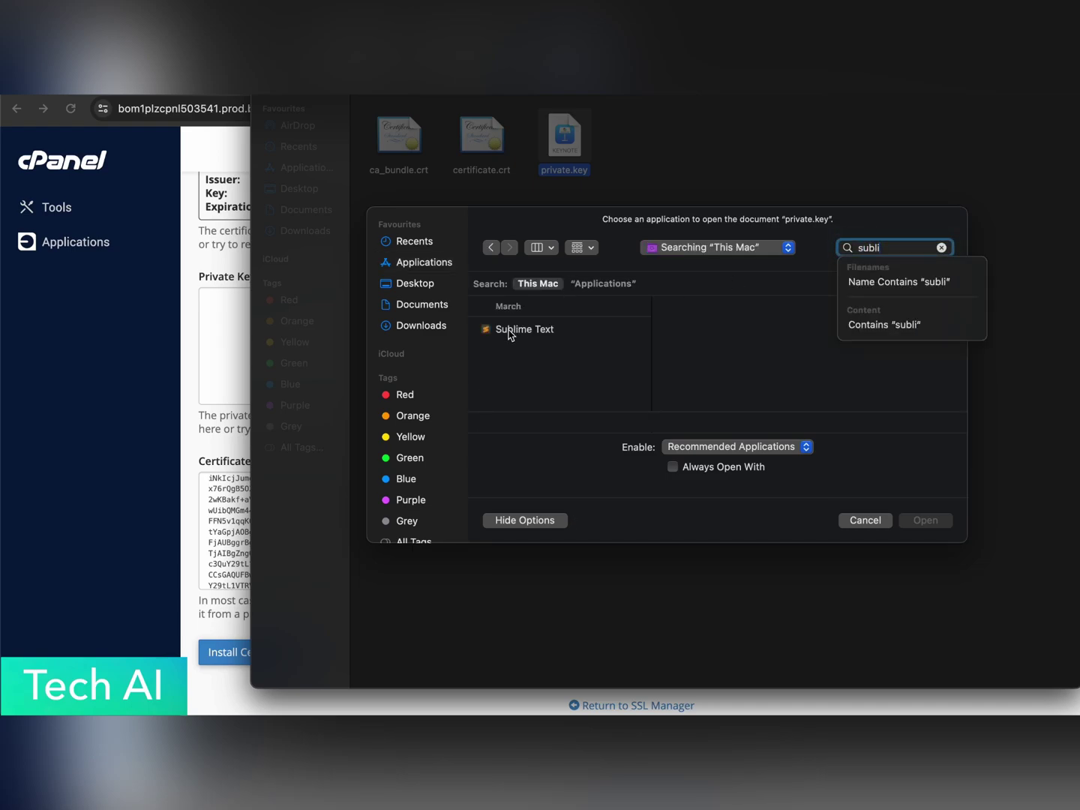
pyautogui.click(510, 330)
pyautogui.click(907, 527)
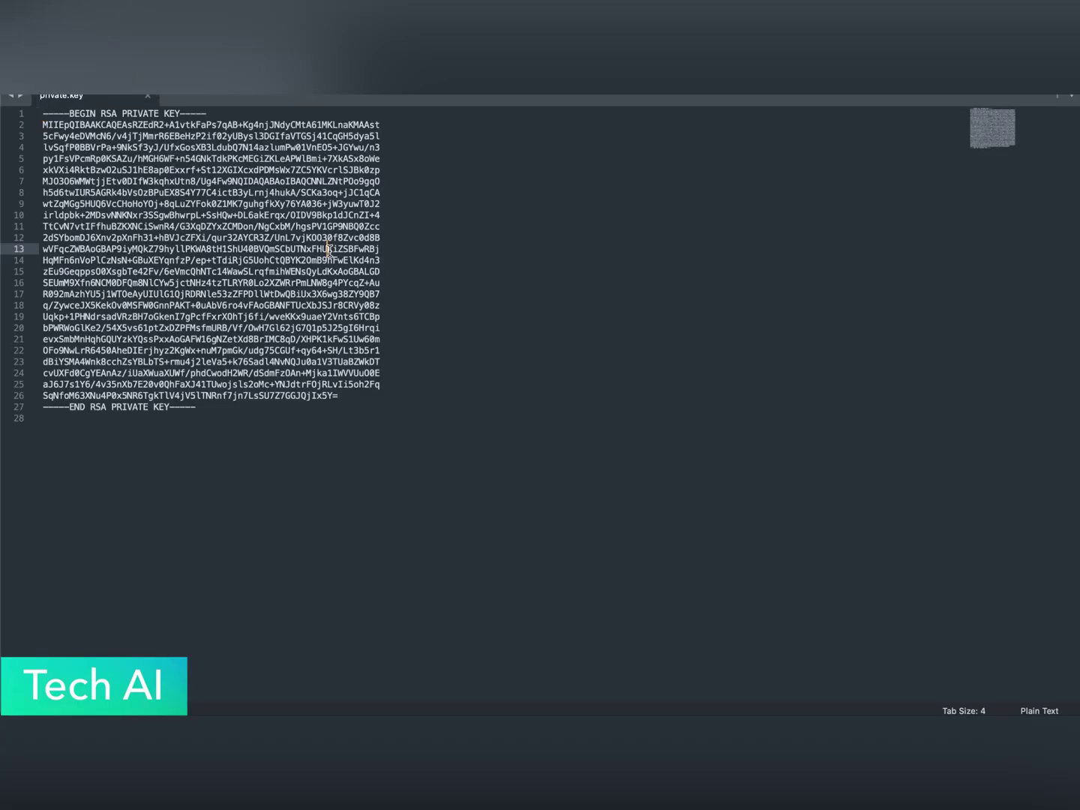
pyautogui.press('super+a')
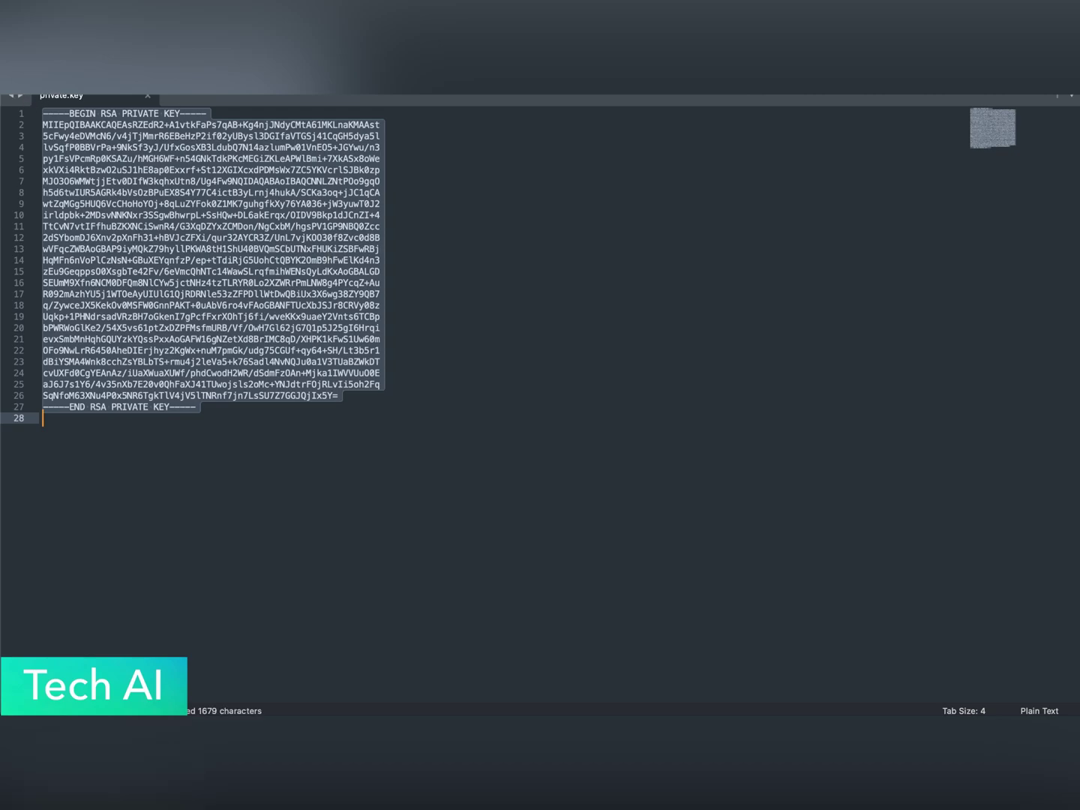
pyautogui.press('super+Tab')
# Paste the copied private key into the Private Key (KEY) box.
pyautogui.press('Escape')
pyautogui.click(233, 323)
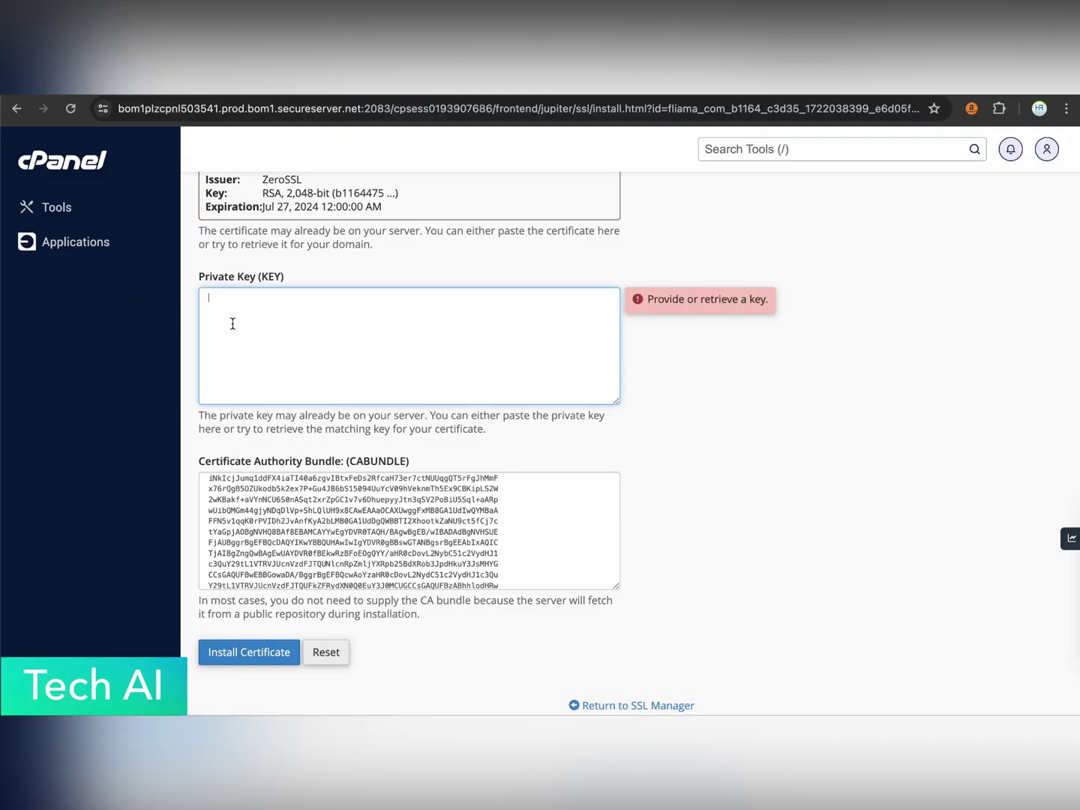
pyautogui.press('super+v')
pyautogui.press('Down')
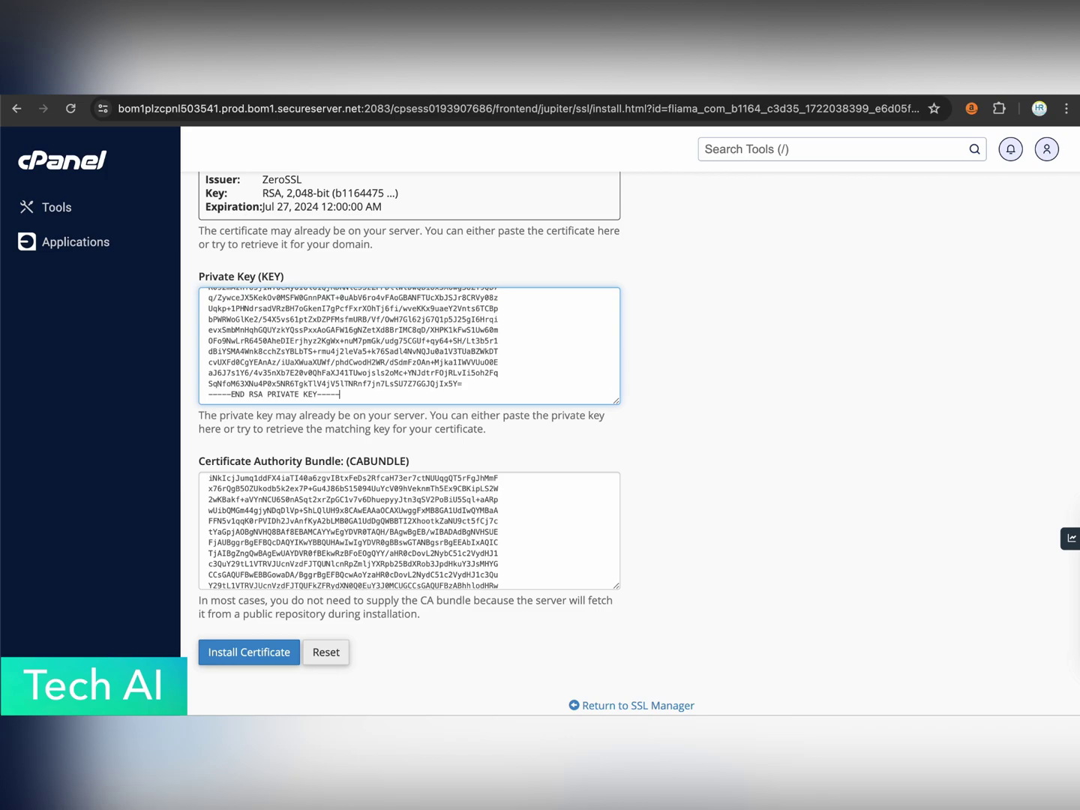
pyautogui.scroll(5, 409, 346)
pyautogui.scroll(-5, 409, 346)
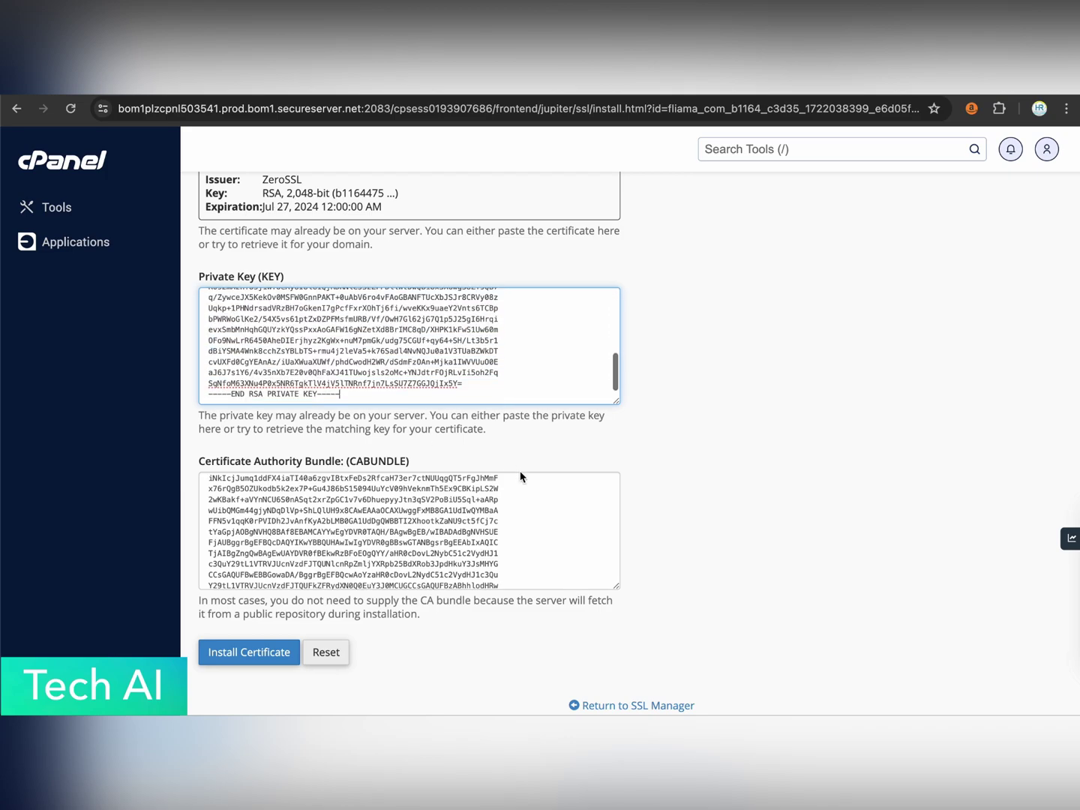
pyautogui.scroll(-10, 523, 477)
pyautogui.scroll(-1, 454, 671)
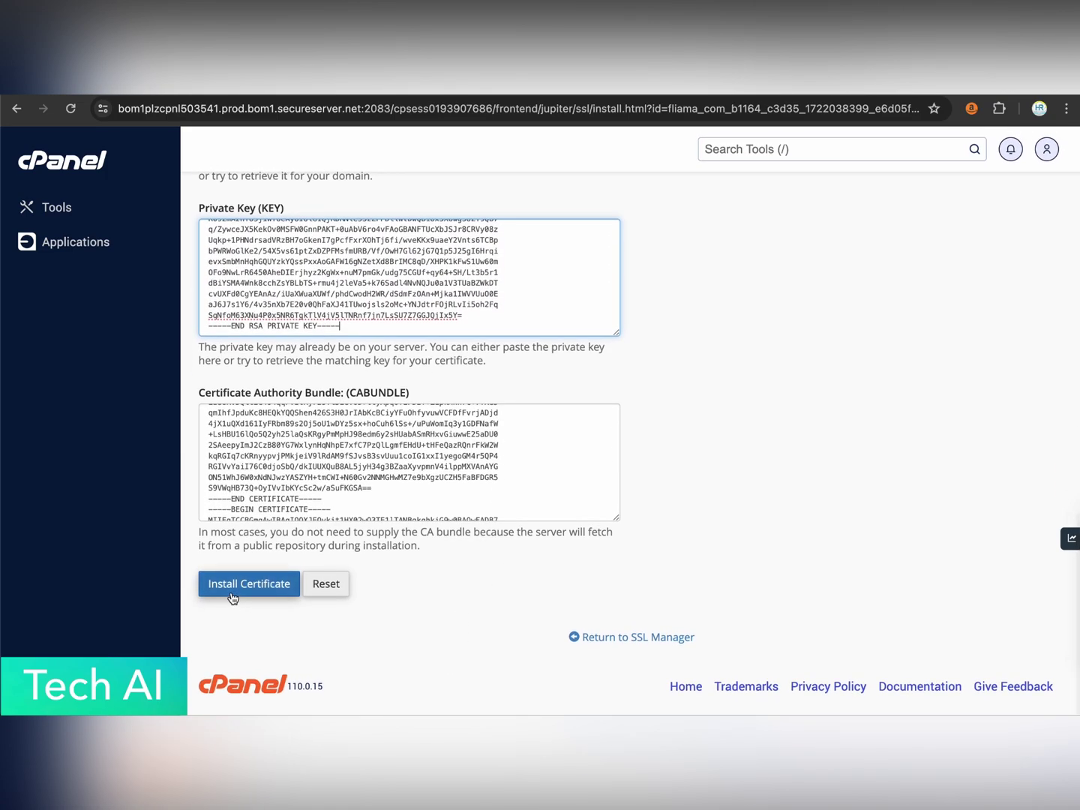
# Install the certificate and acknowledge the successfully updated confirmation.
pyautogui.click(226, 586)
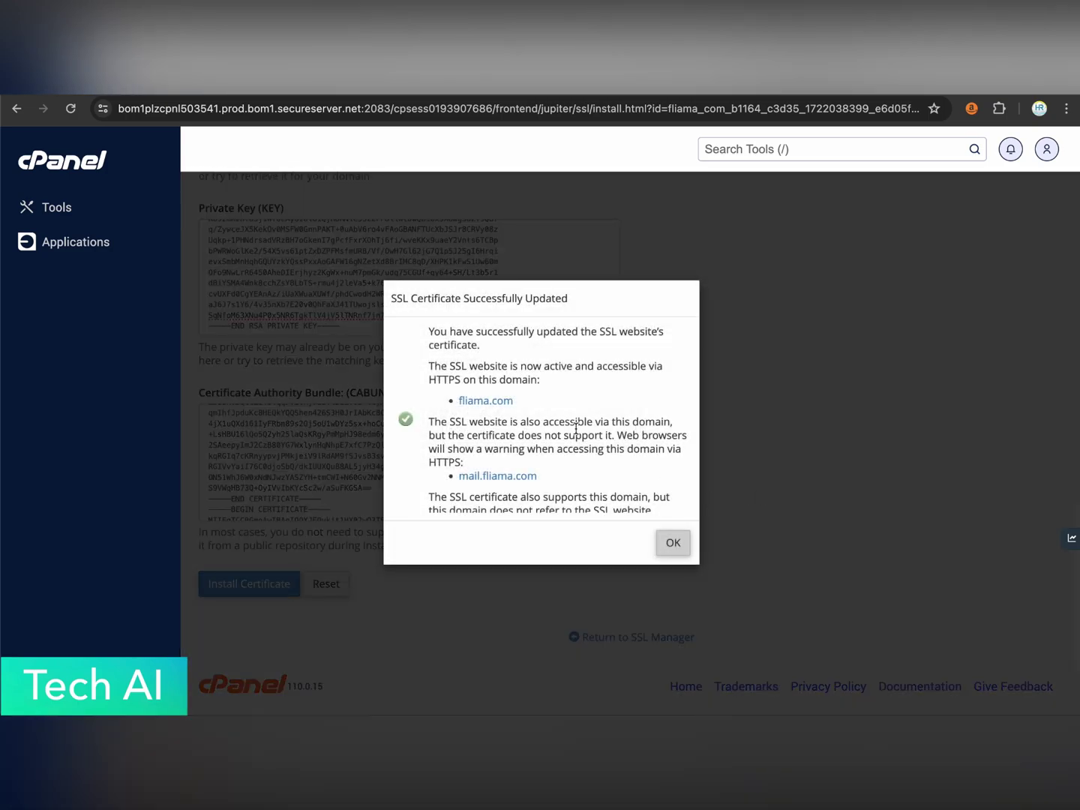
pyautogui.scroll(-1, 575, 427)
pyautogui.scroll(3, 496, 306)
pyautogui.scroll(-2, 529, 393)
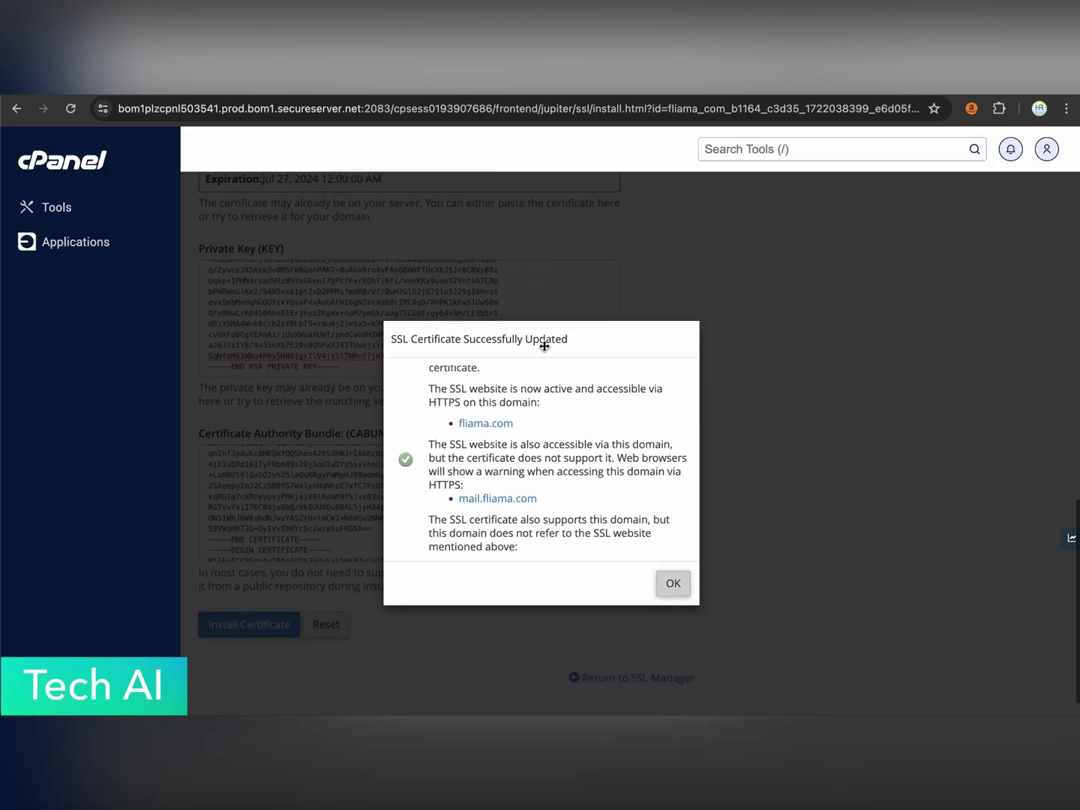
pyautogui.scroll(1, 516, 392)
pyautogui.scroll(-2, 555, 509)
pyautogui.scroll(-1, 553, 510)
pyautogui.click(666, 583)
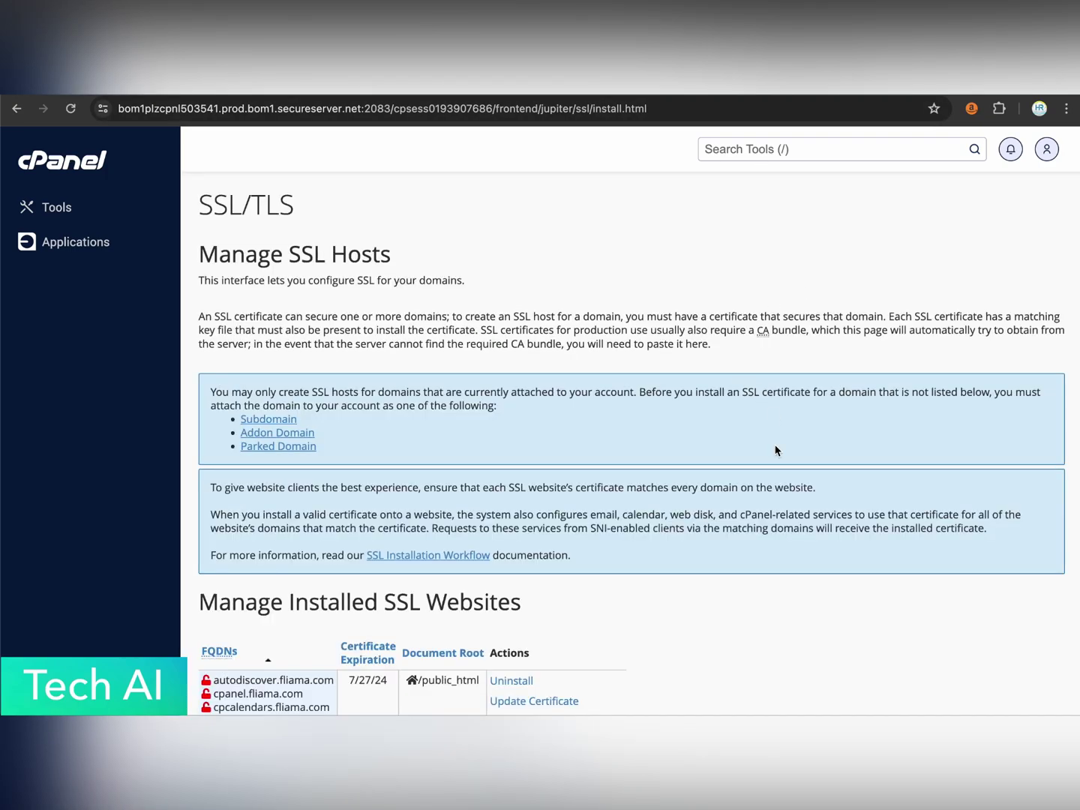
pyautogui.scroll(-5, 776, 449)
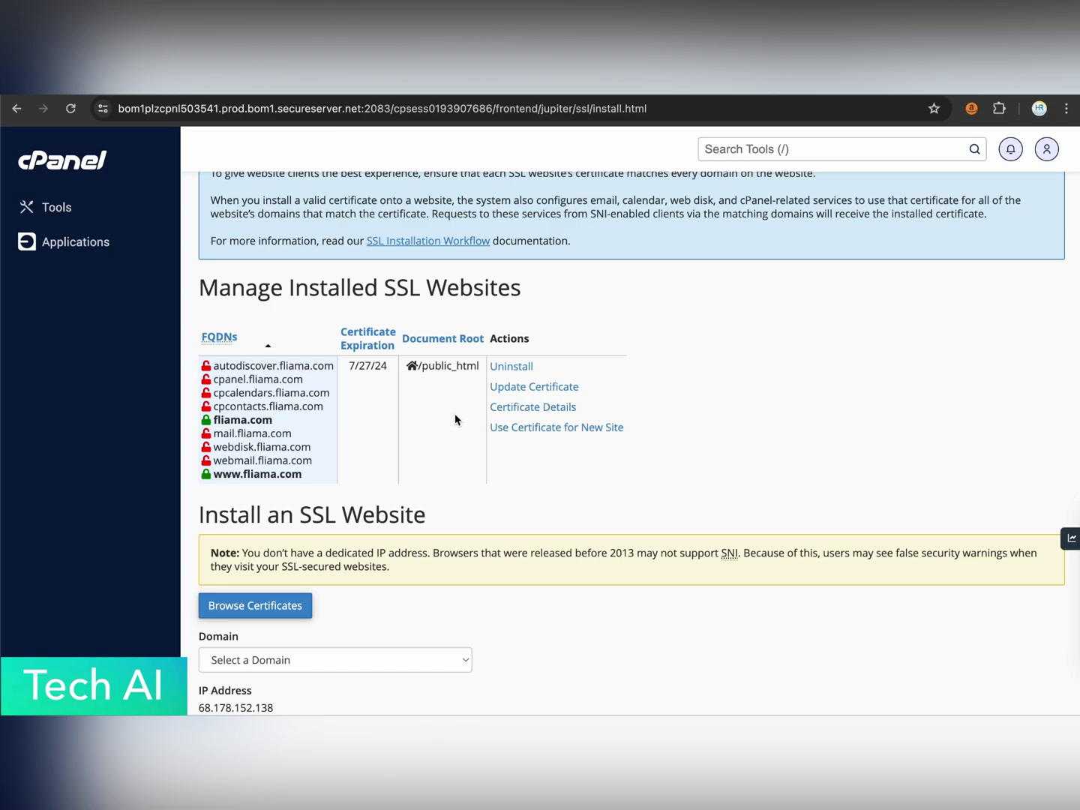
pyautogui.scroll(-2, 521, 473)
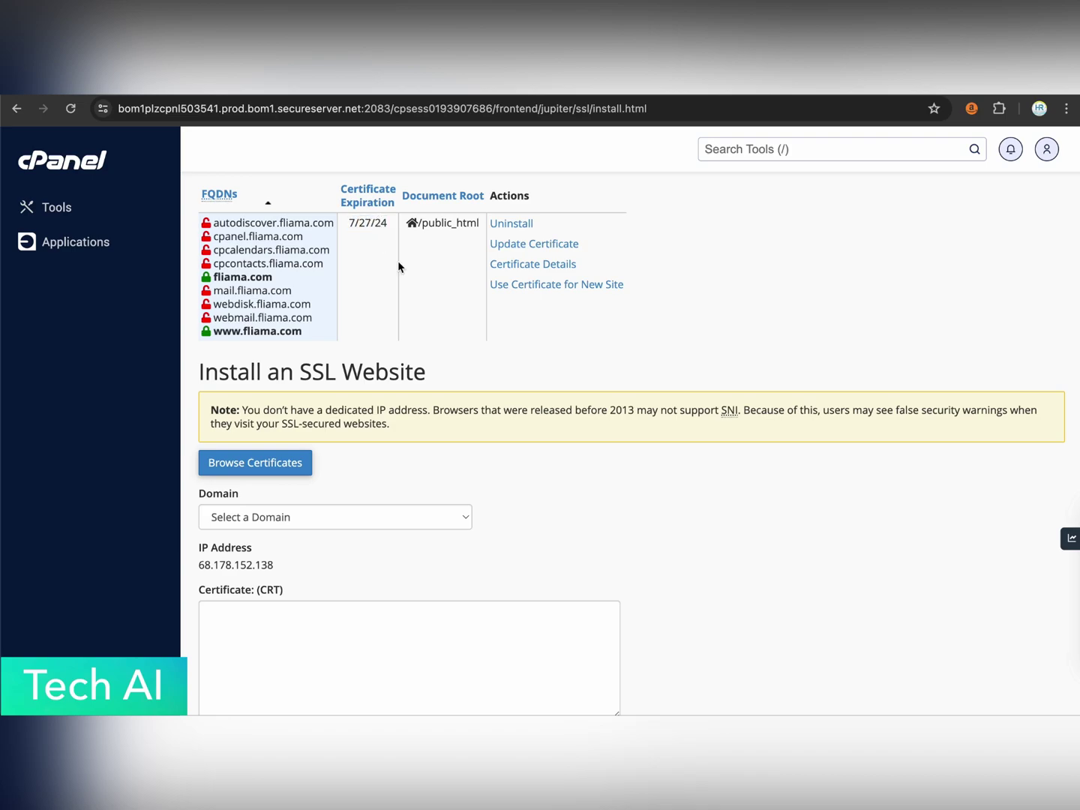
pyautogui.scroll(-8, 795, 367)
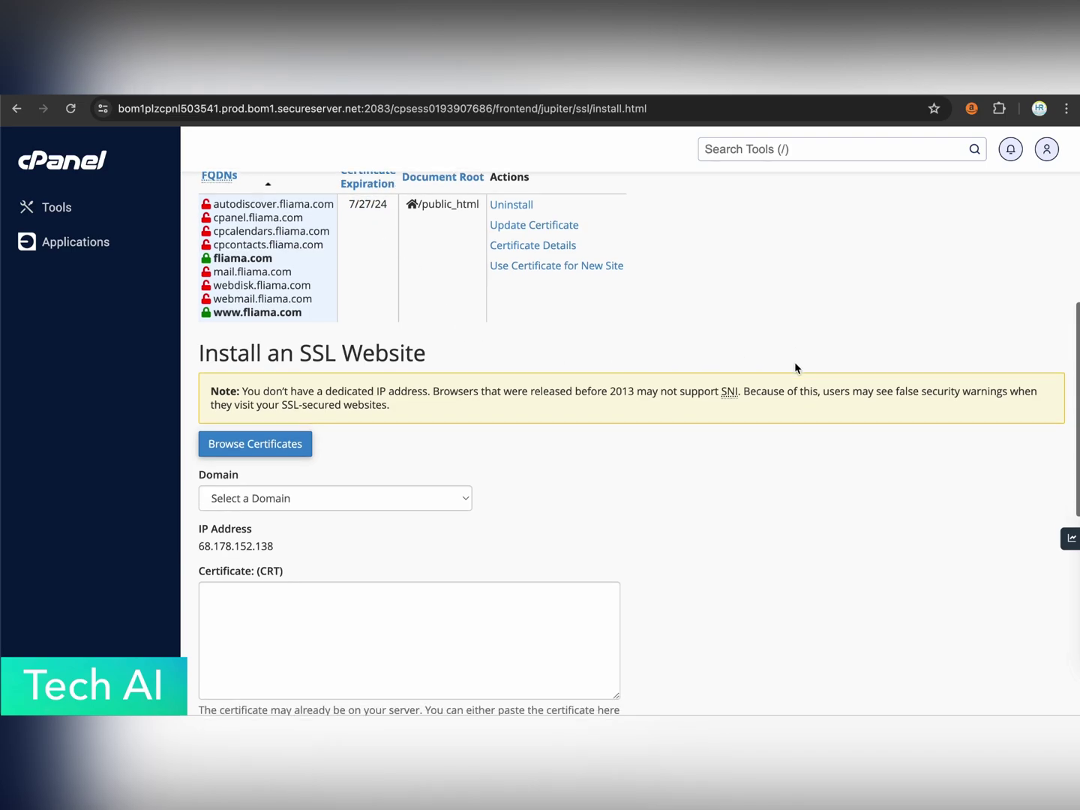
pyautogui.scroll(15, 795, 367)
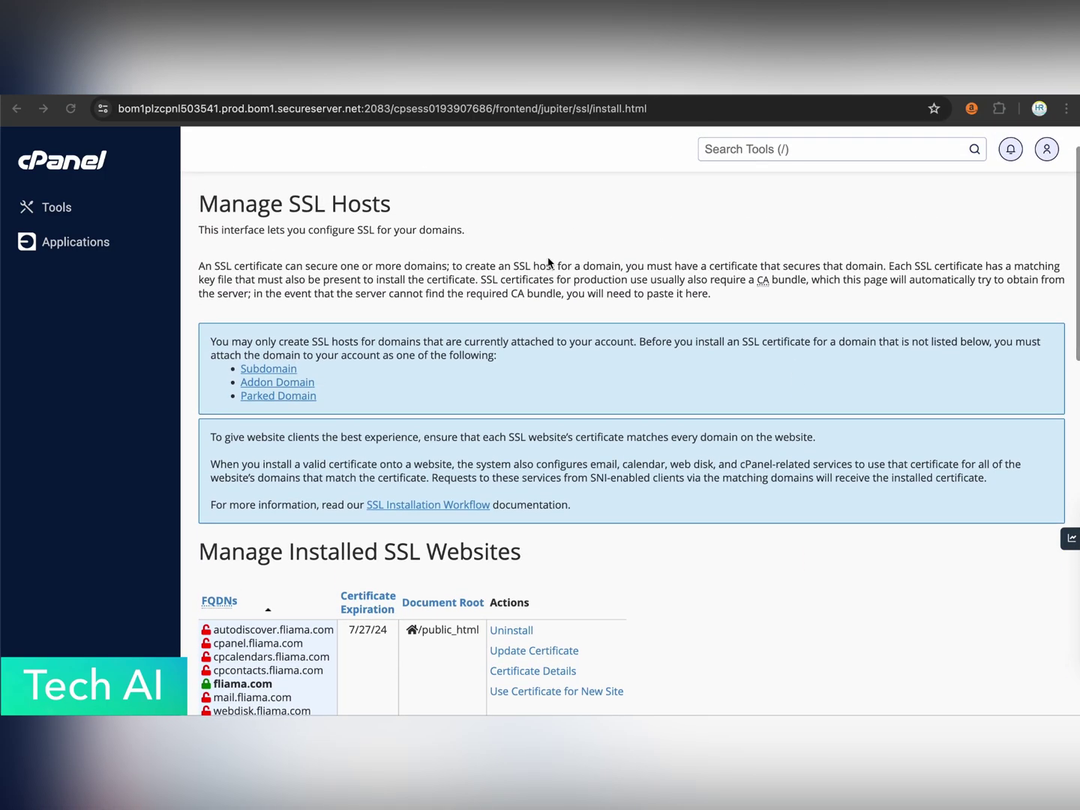
pyautogui.press('super+Tab')
pyautogui.press('super+Tab')
pyautogui.press('super+Tab')
pyautogui.press('super+Tab')
pyautogui.press('super+Tab')
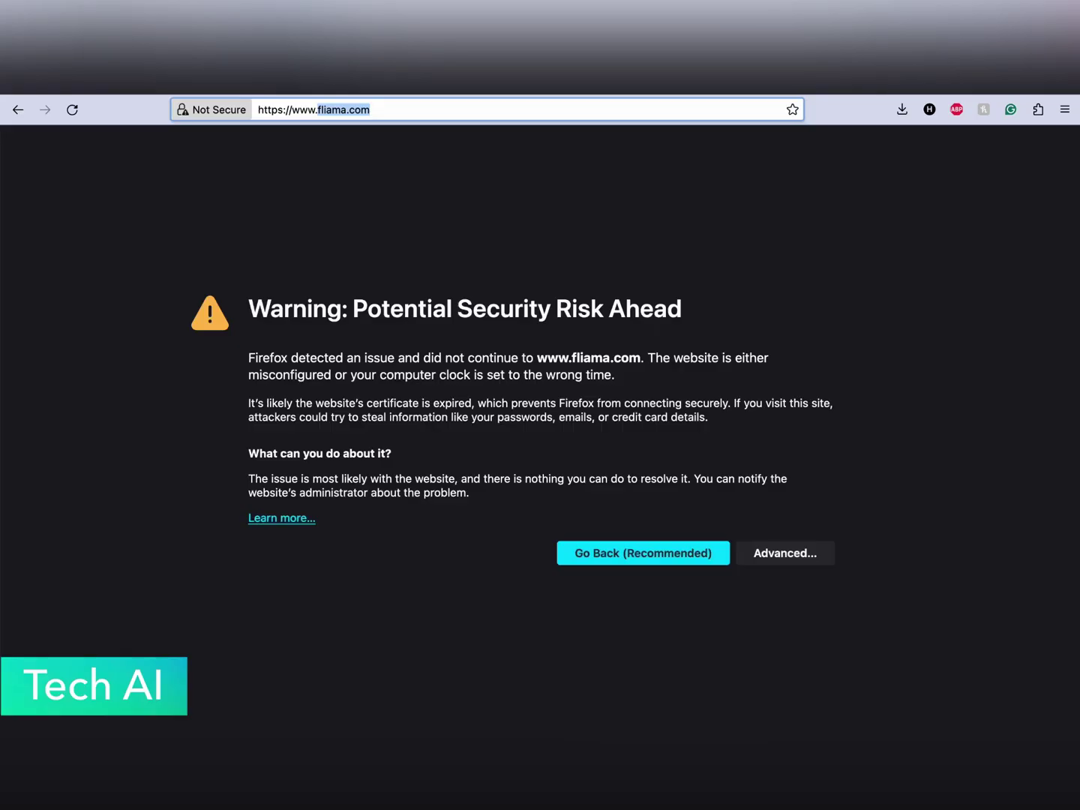
pyautogui.click(71, 109)
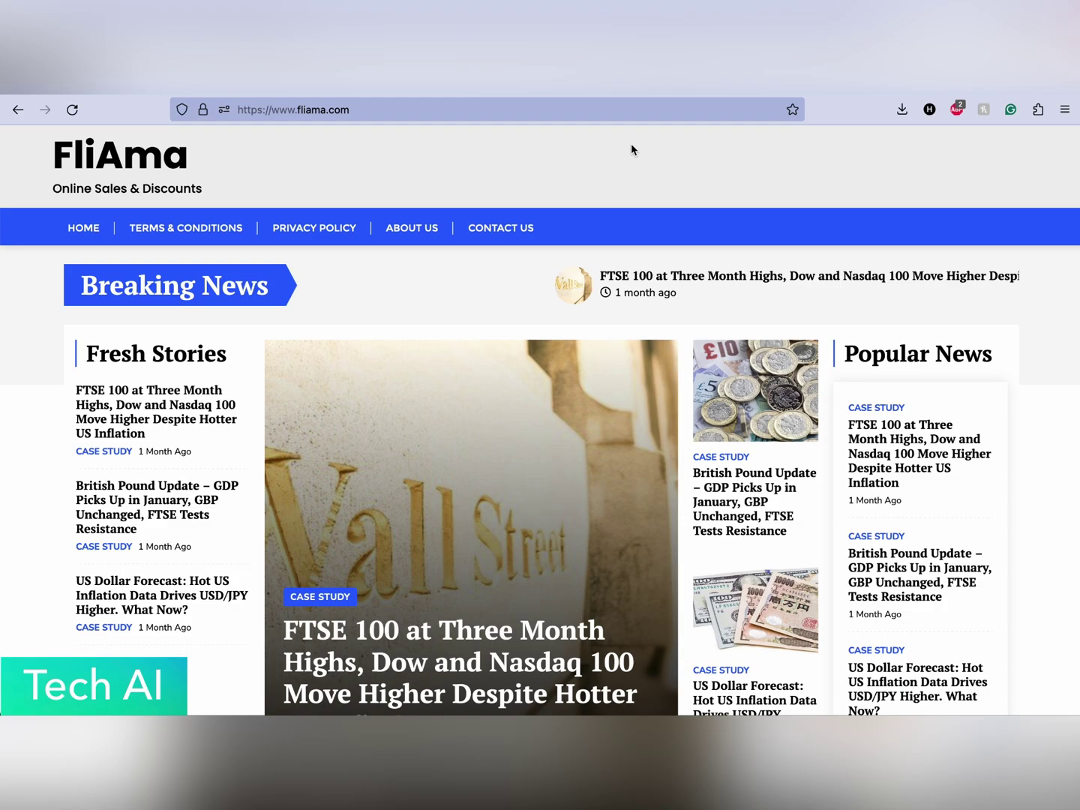
pyautogui.click(311, 112)
pyautogui.press('super+c')
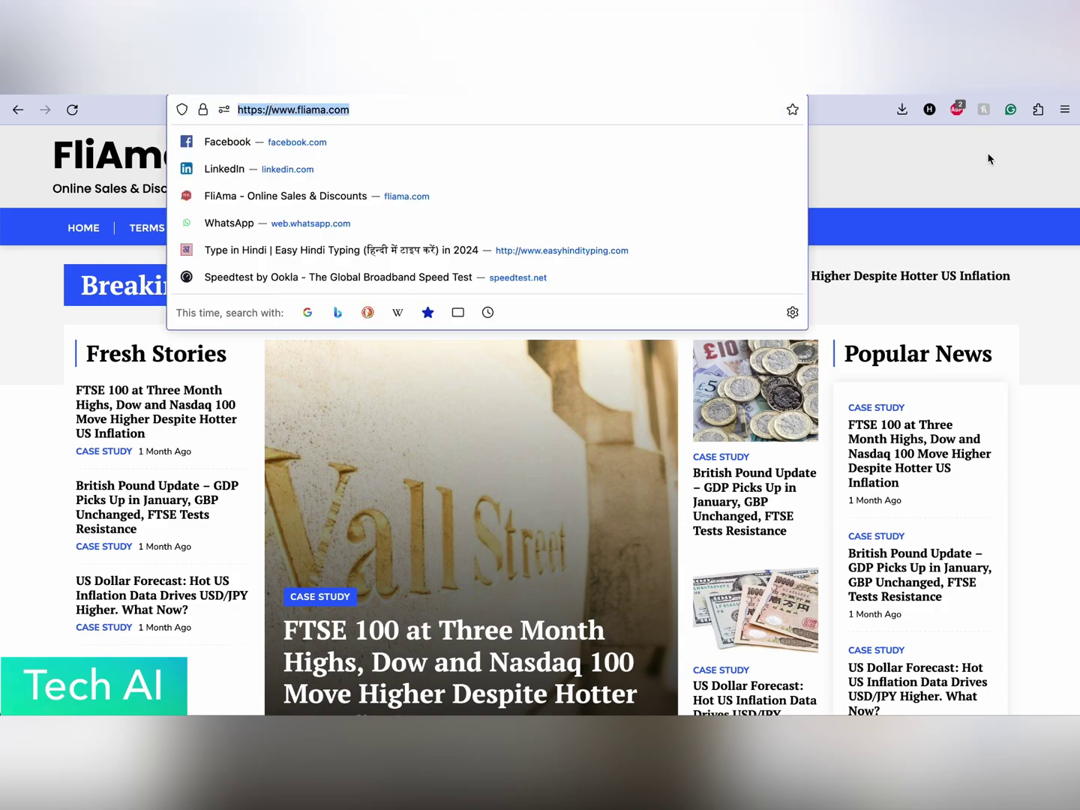
pyautogui.hotkey('ctrl', 't')
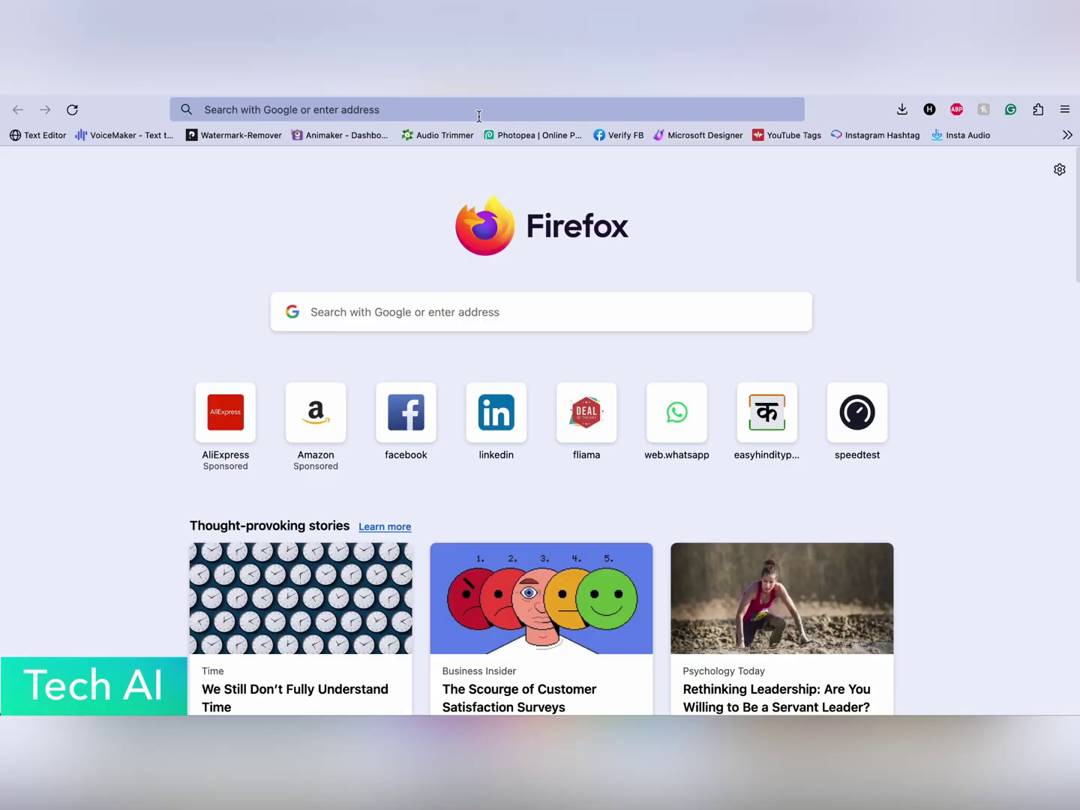
pyautogui.click(477, 113)
pyautogui.write('whynopadlock.com')
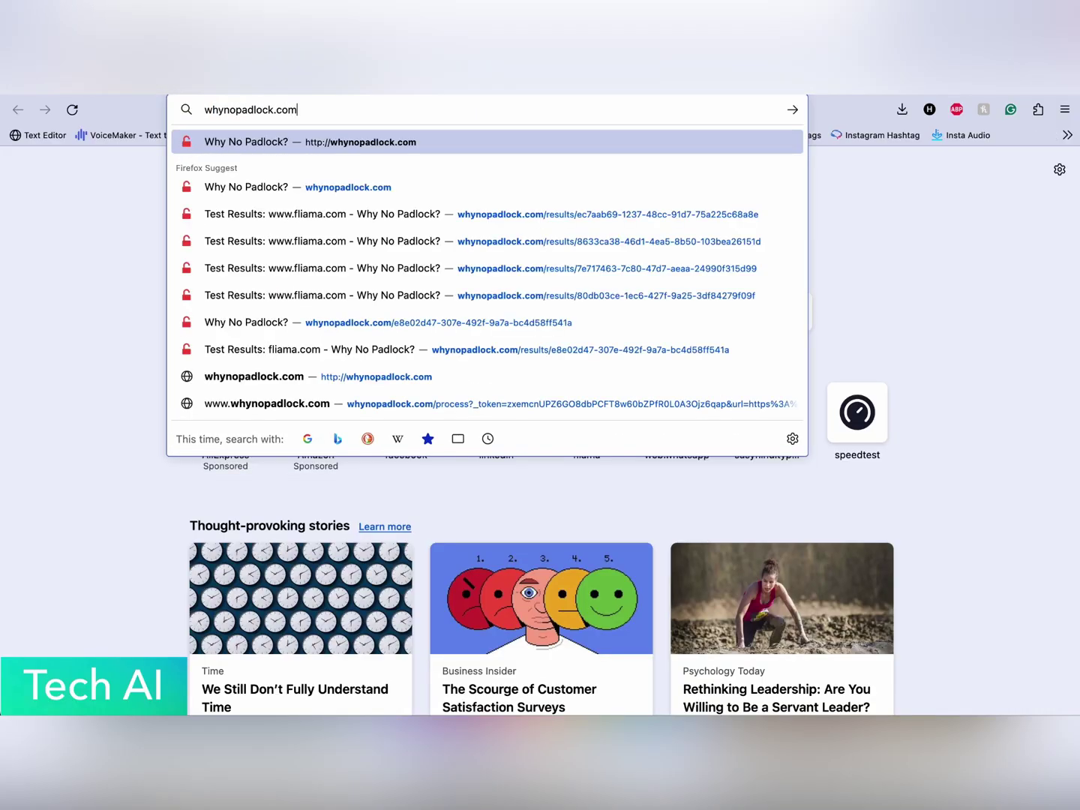
pyautogui.press('Return')
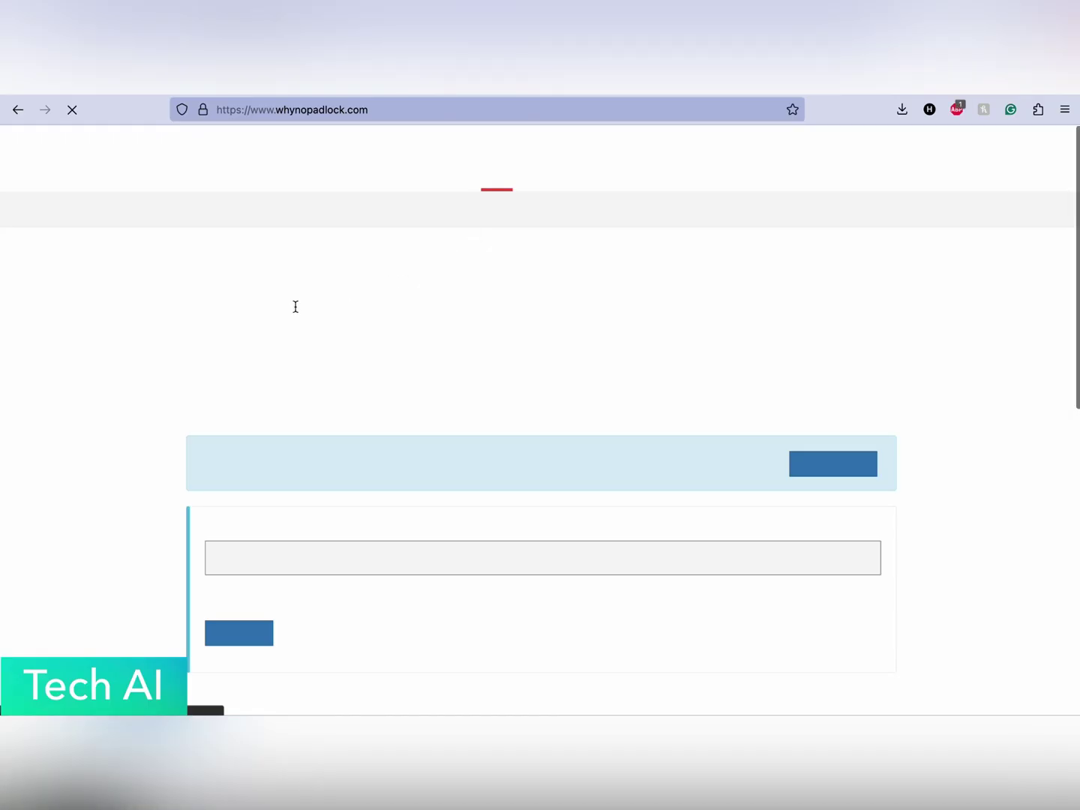
pyautogui.scroll(-5, 239, 369)
pyautogui.click(207, 399)
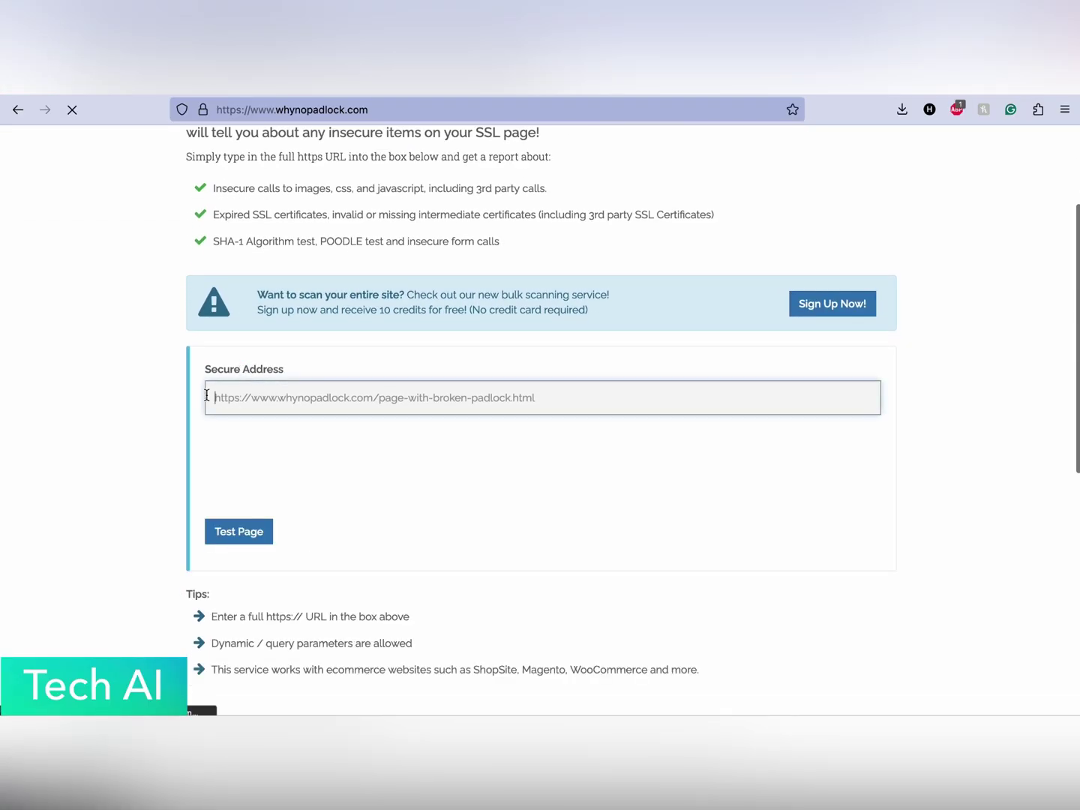
pyautogui.press('super+v')
pyautogui.click(137, 398)
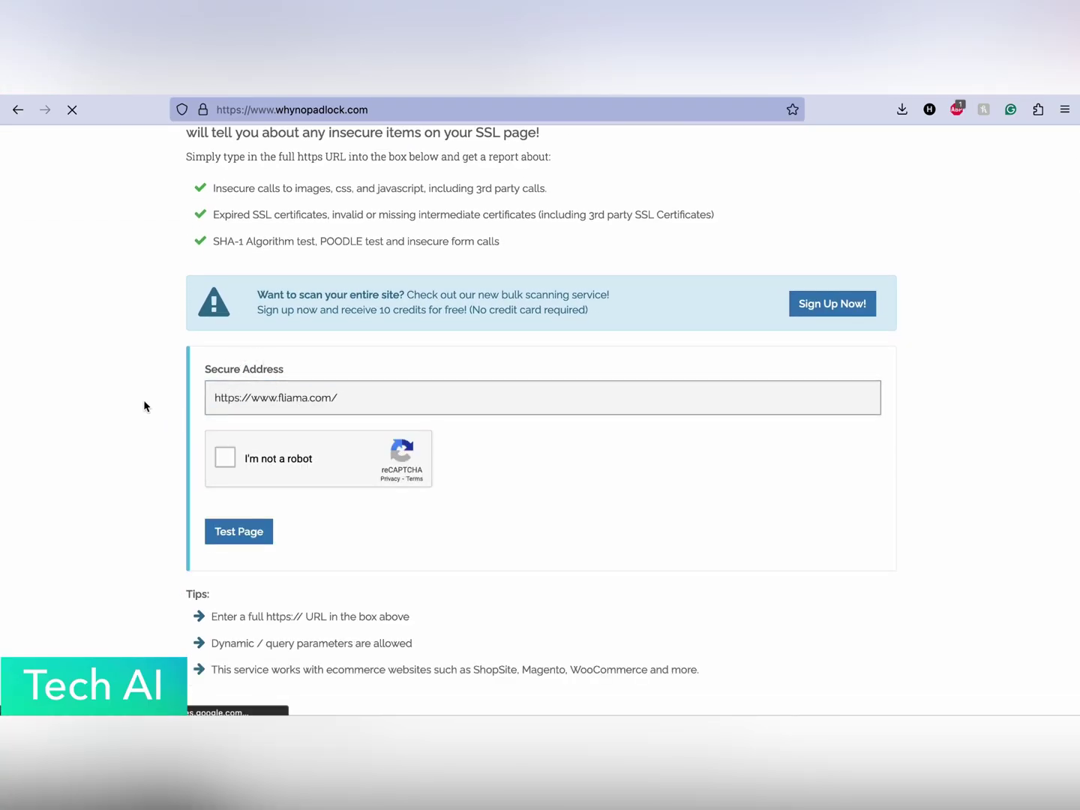
# Start the reCAPTCHA and mark every motorcycle square in the first image.
pyautogui.click(224, 455)
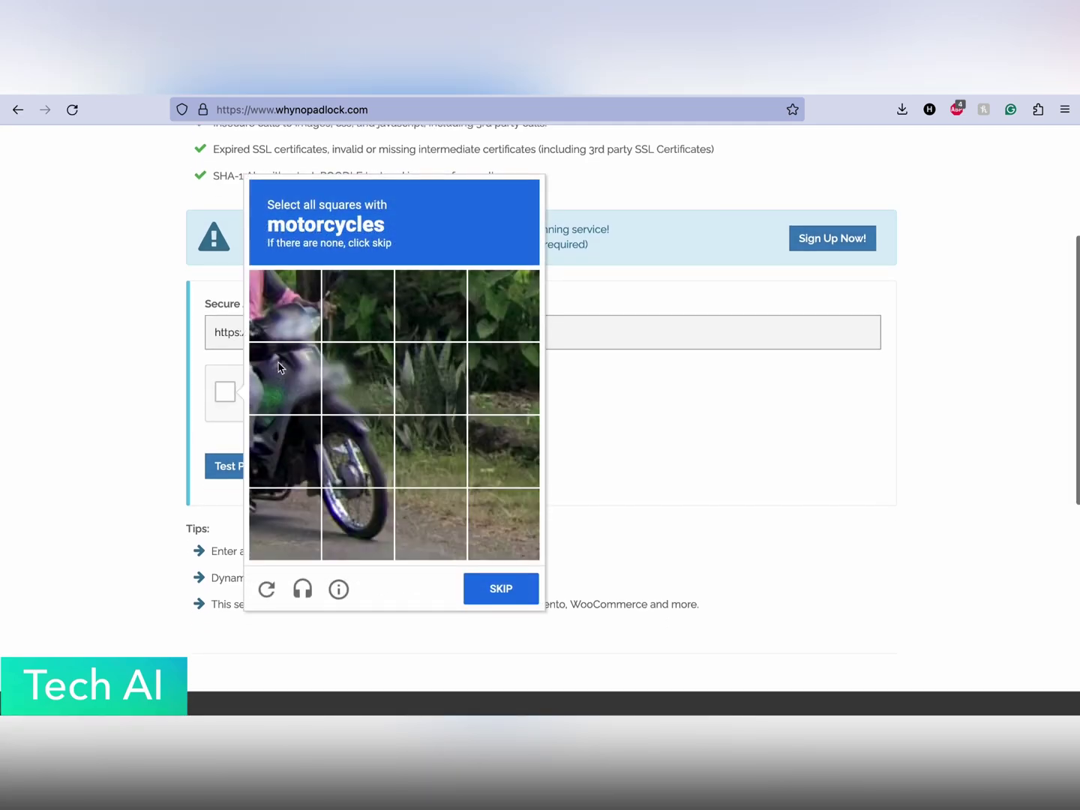
pyautogui.click(304, 301)
pyautogui.click(287, 373)
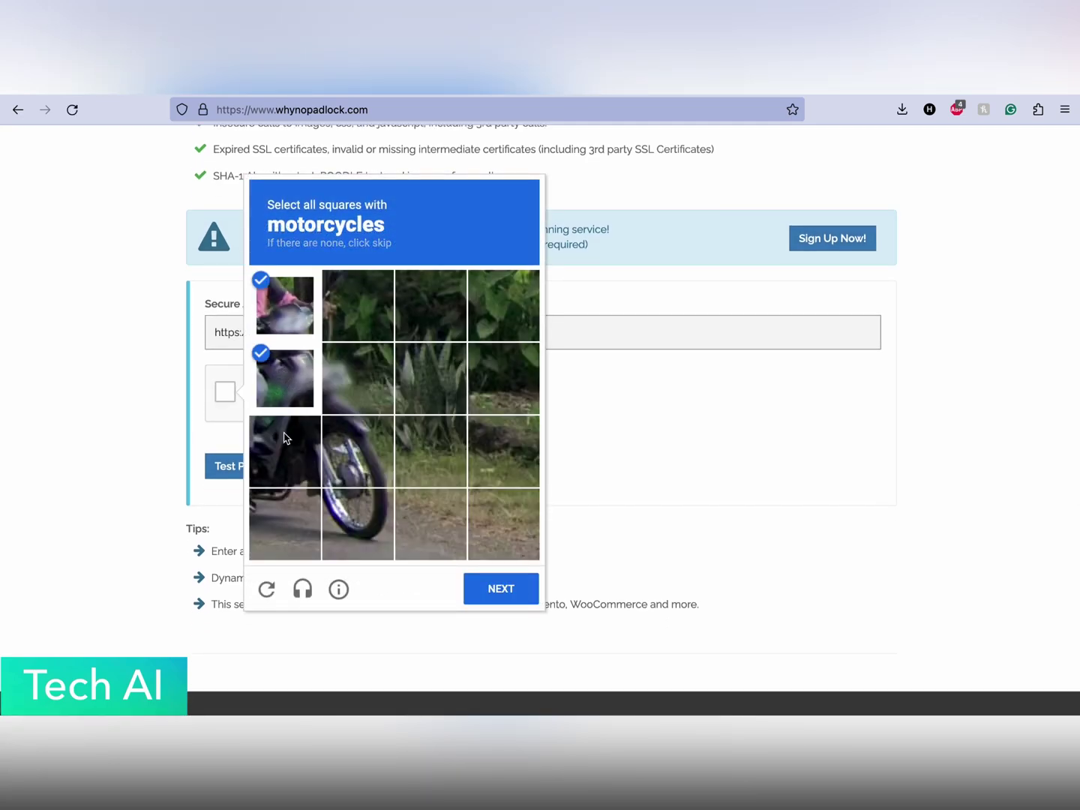
pyautogui.click(286, 439)
pyautogui.click(362, 407)
pyautogui.click(360, 441)
pyautogui.click(361, 519)
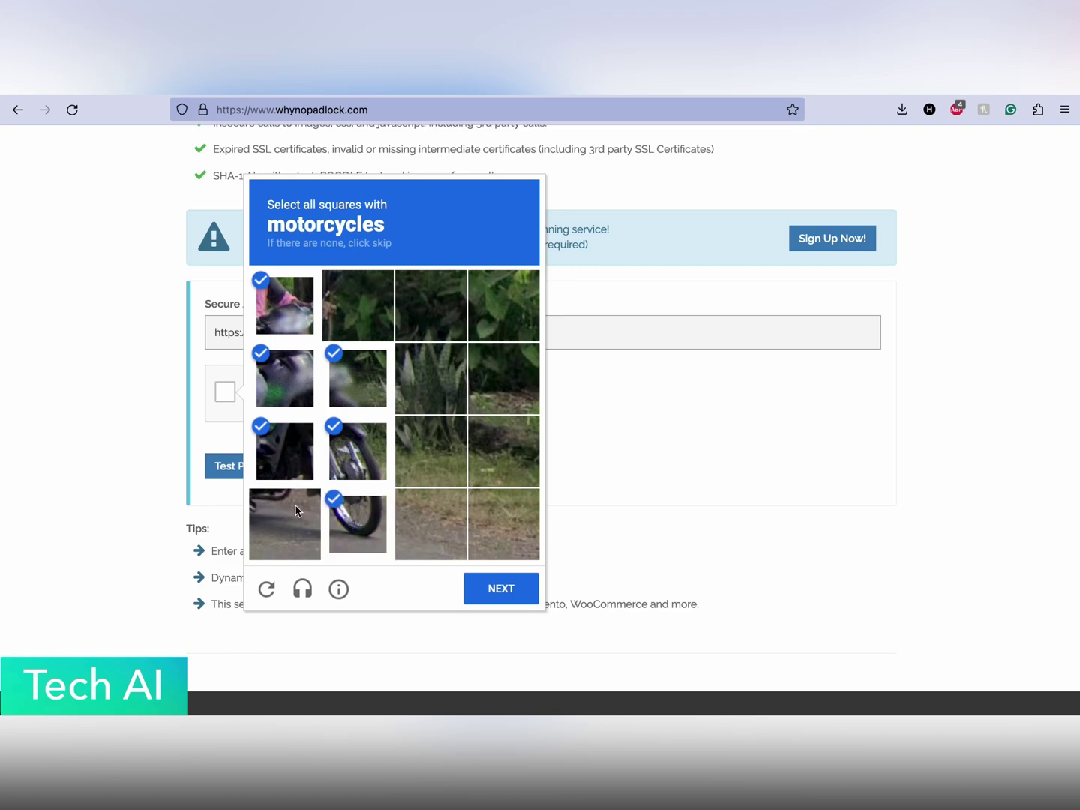
pyautogui.click(296, 511)
pyautogui.click(496, 592)
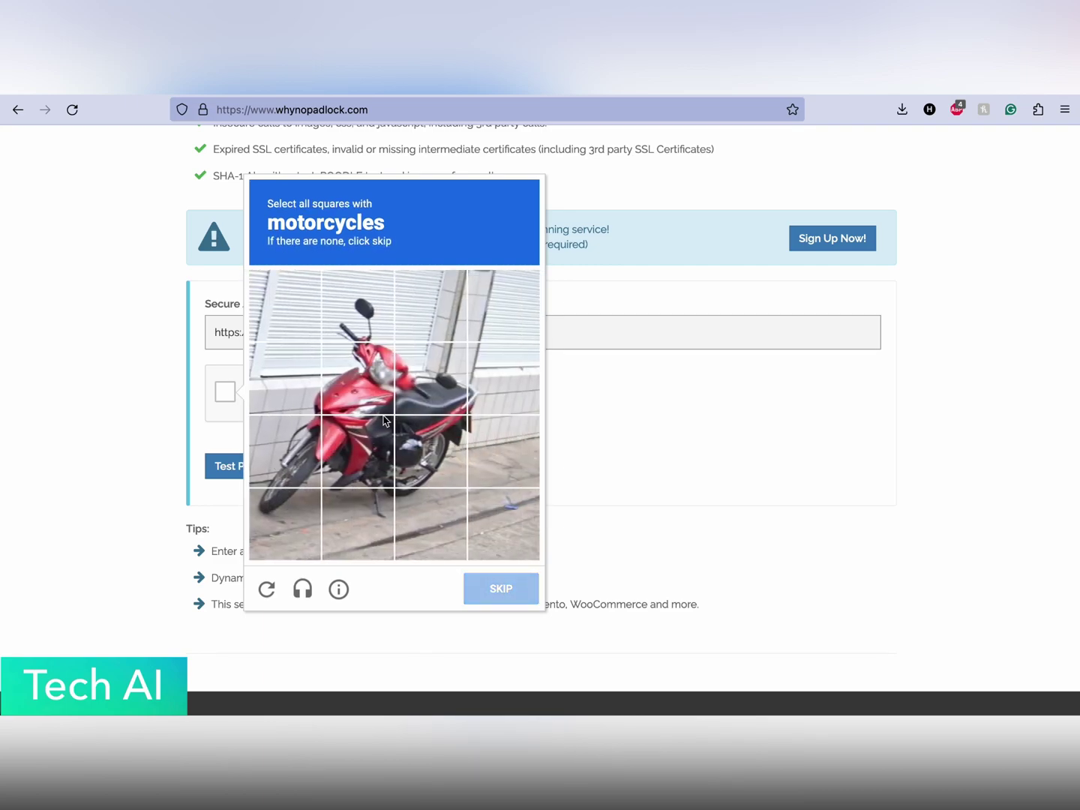
# Mark the red motorcycle squares in the next image and submit the captcha.
pyautogui.click(353, 361)
pyautogui.click(353, 346)
pyautogui.click(354, 324)
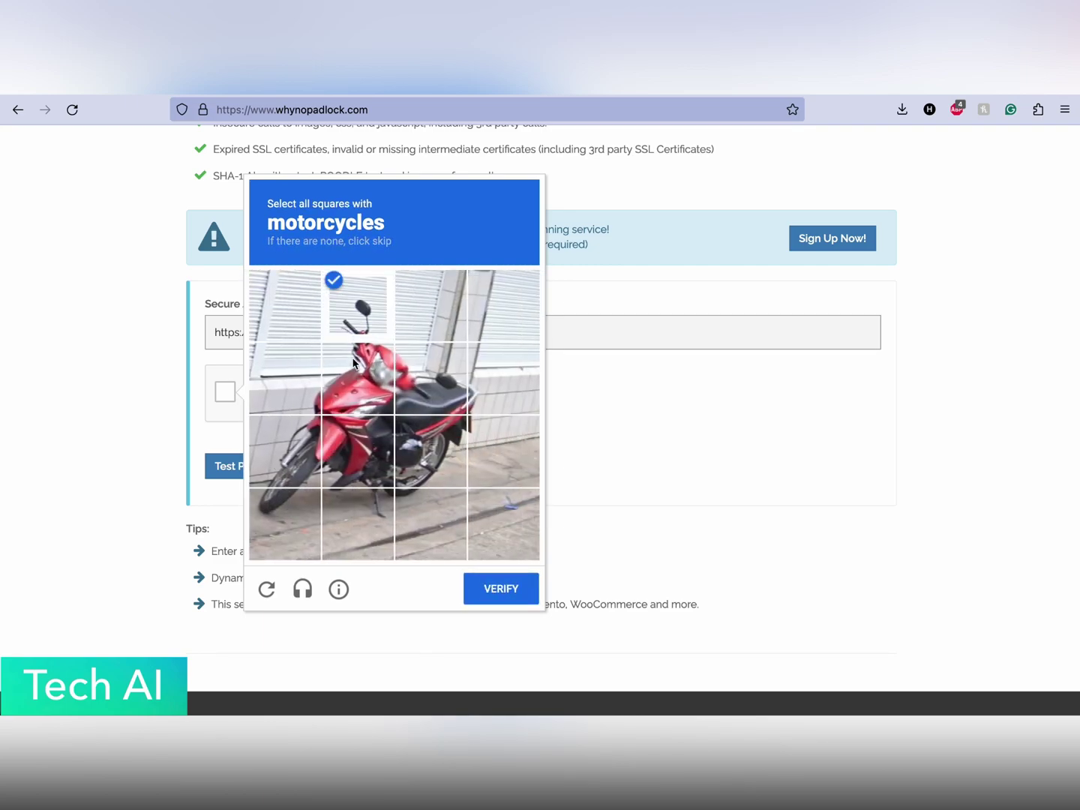
pyautogui.click(351, 371)
pyautogui.click(414, 359)
pyautogui.click(477, 395)
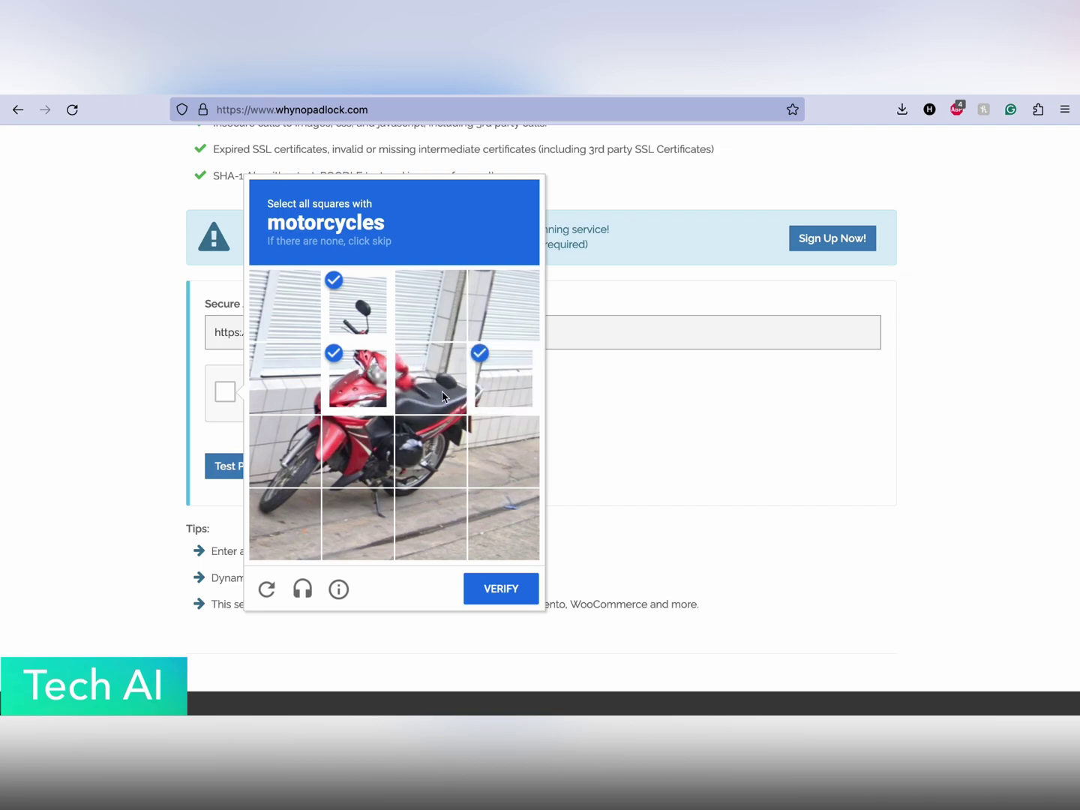
pyautogui.click(365, 437)
pyautogui.click(287, 444)
pyautogui.click(446, 453)
pyautogui.click(347, 507)
pyautogui.click(280, 509)
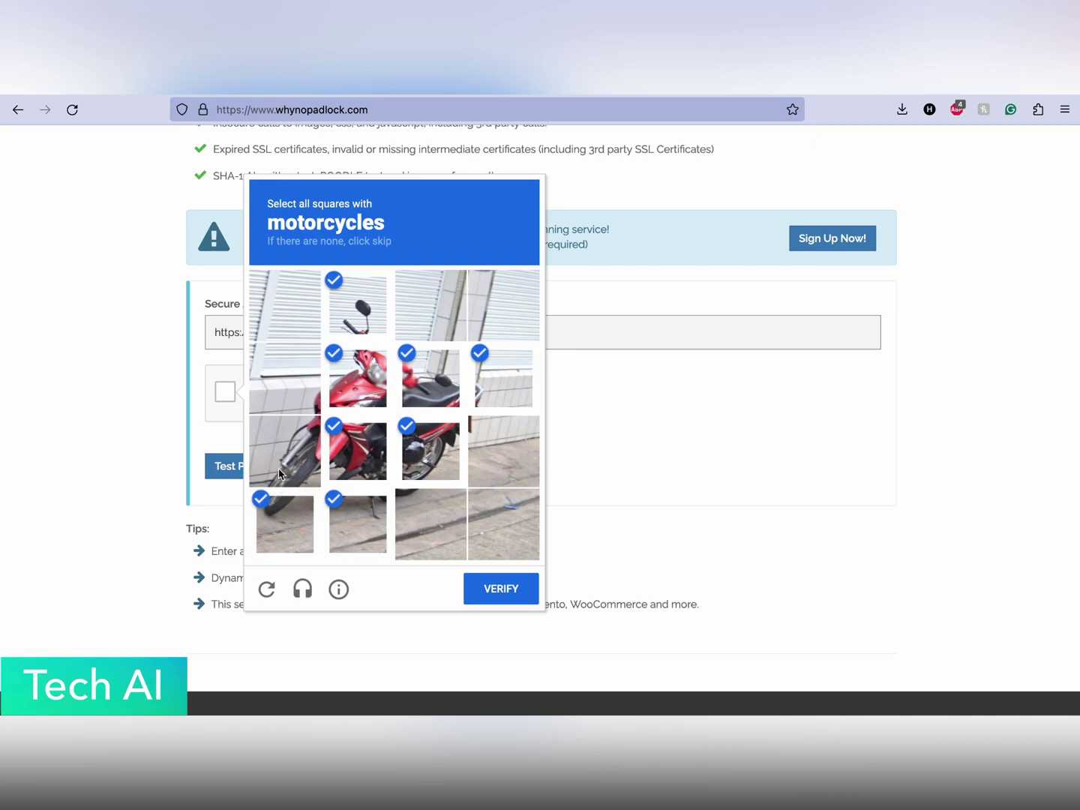
pyautogui.click(492, 590)
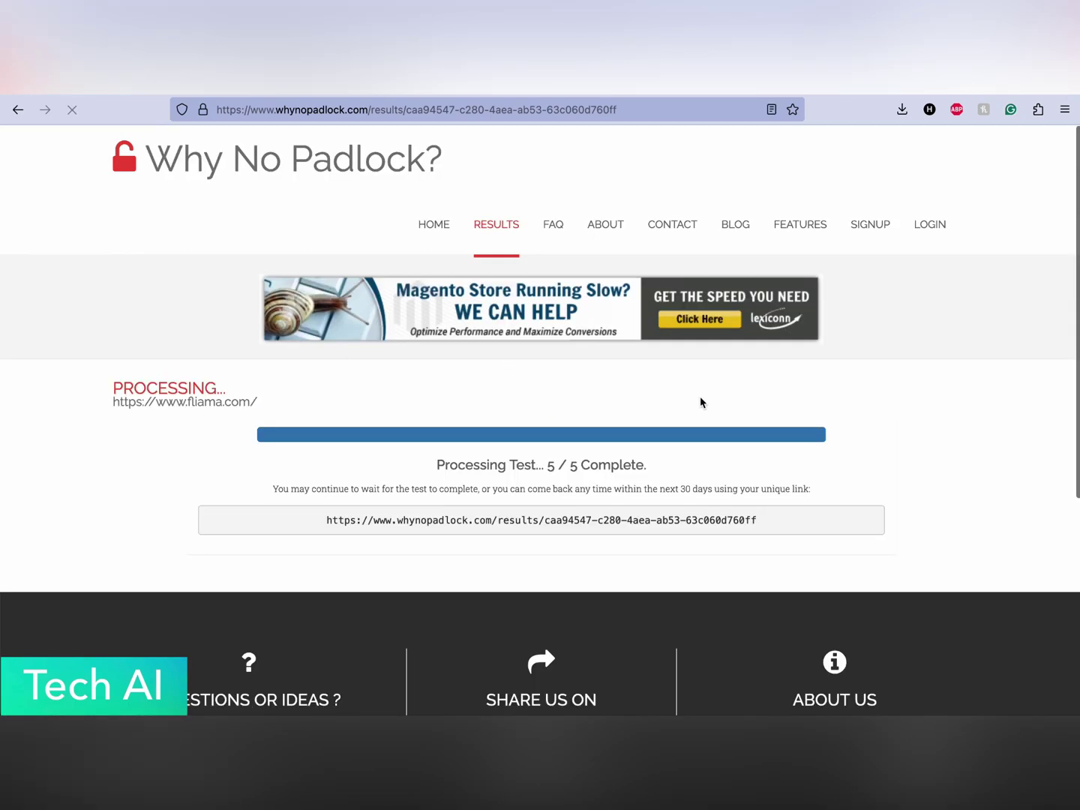
# Review the Test Results, checking the 2024-04-27 ZeroSSL certificate and each passed test.
pyautogui.scroll(-2, 848, 402)
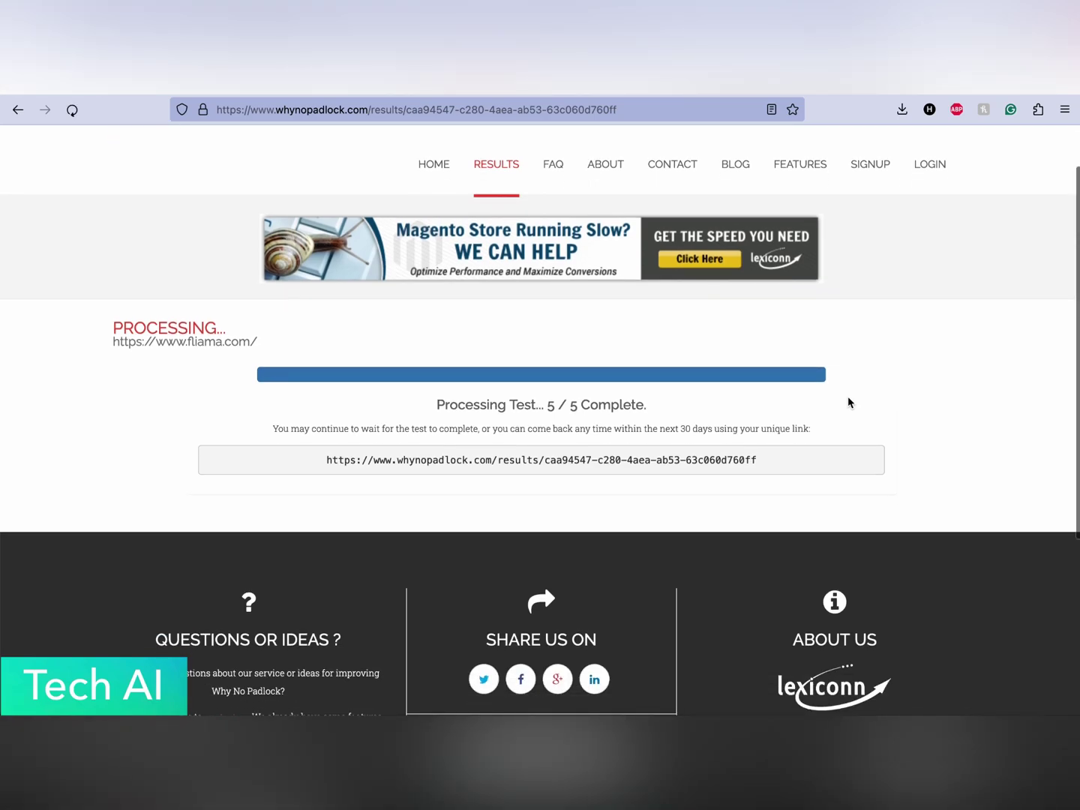
pyautogui.scroll(-2, 848, 402)
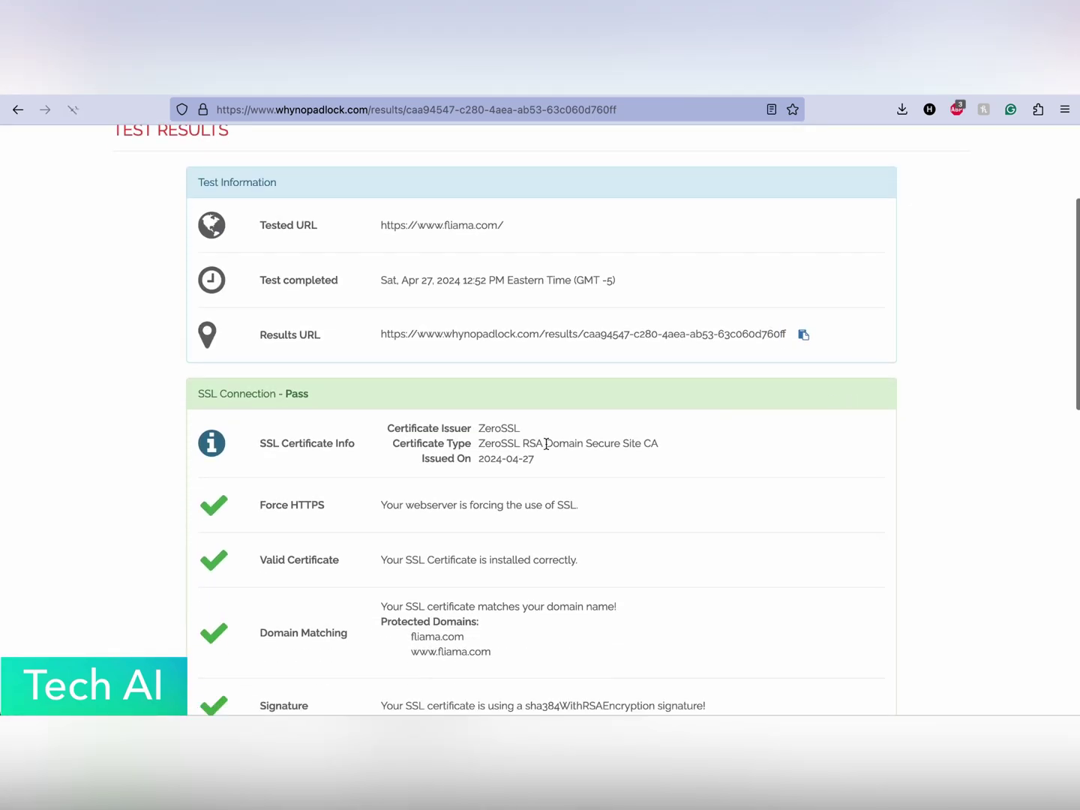
pyautogui.moveTo(480, 458); pyautogui.dragTo(576, 462)
pyautogui.click(578, 459)
pyautogui.scroll(-5, 577, 458)
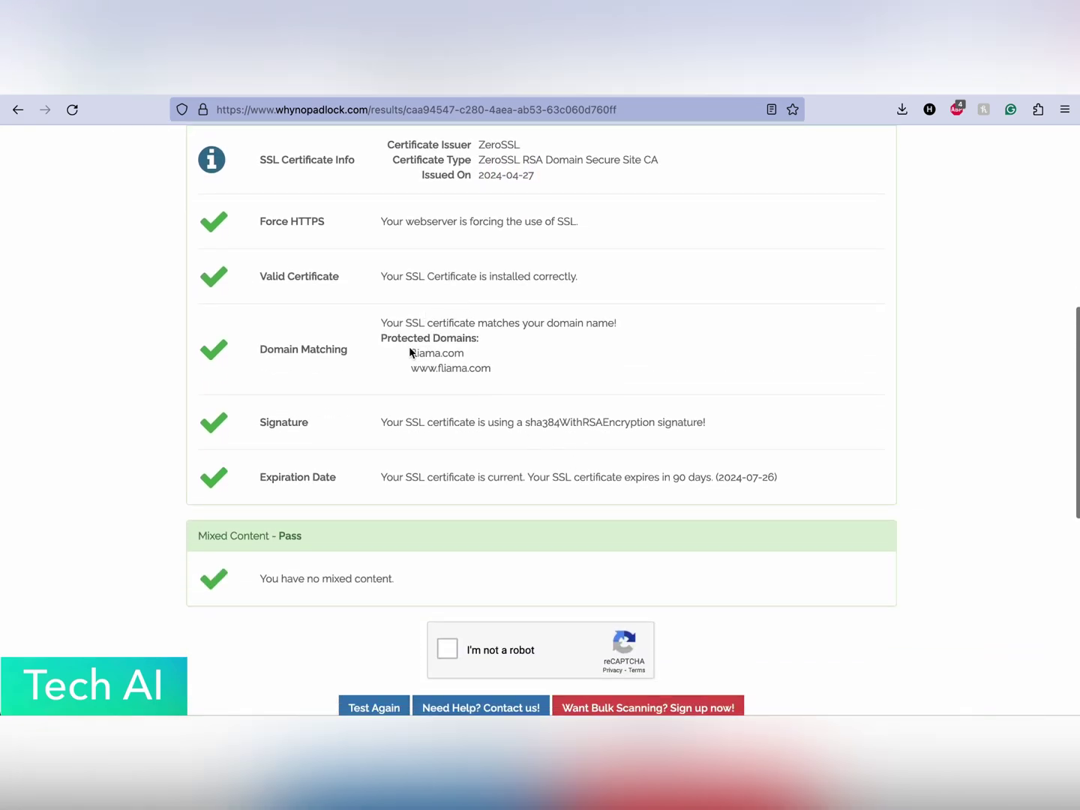
pyautogui.scroll(-3, 472, 455)
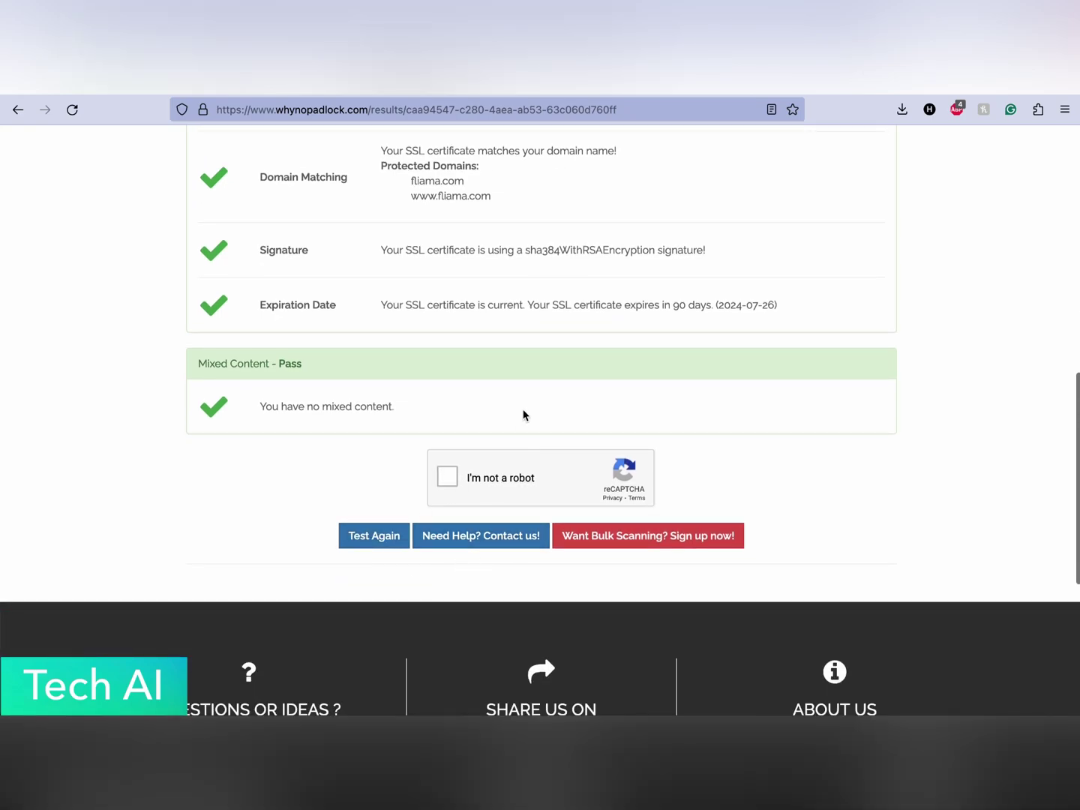
pyautogui.scroll(15, 523, 414)
pyautogui.scroll(-4, 523, 416)
pyautogui.scroll(4, 523, 416)
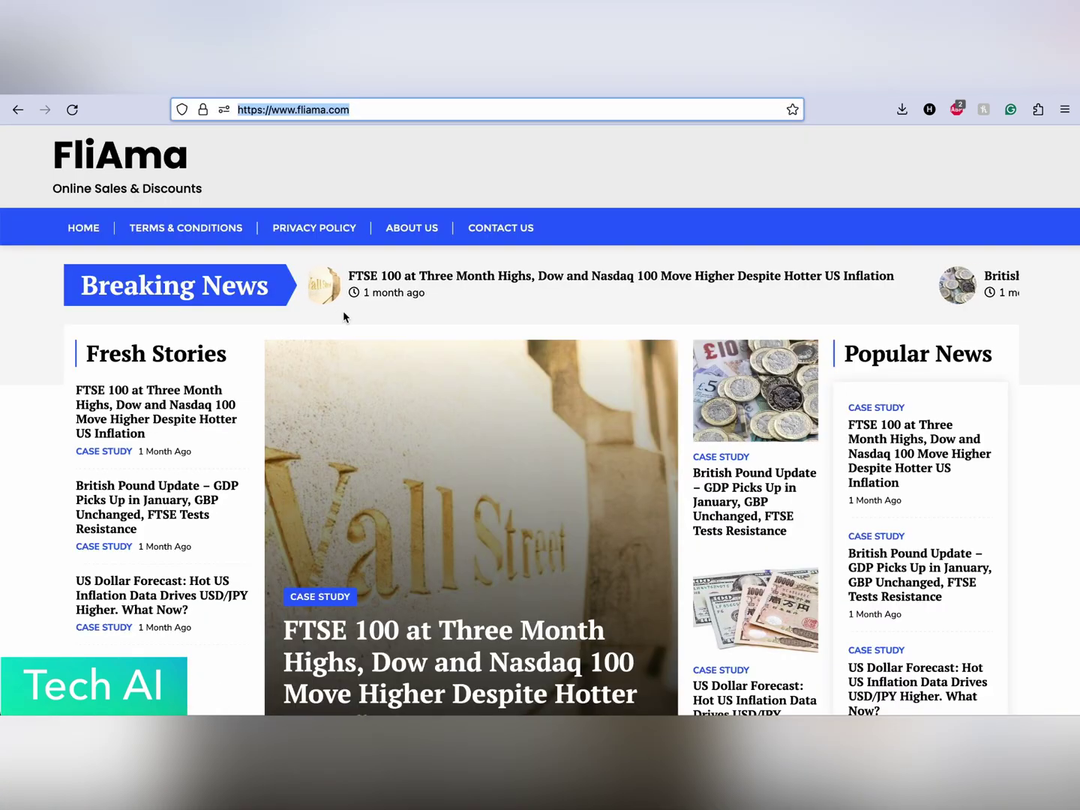
pyautogui.scroll(-10, 342, 315)
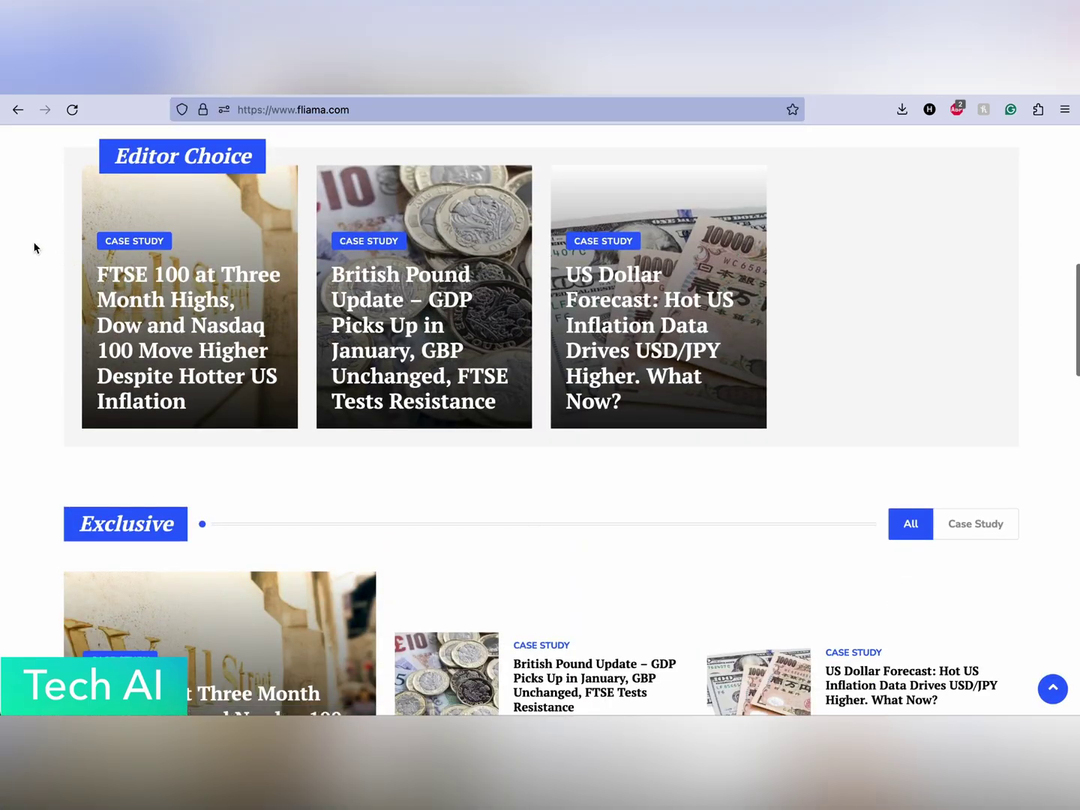
pyautogui.scroll(-15, 34, 246)
pyautogui.scroll(20, 34, 246)
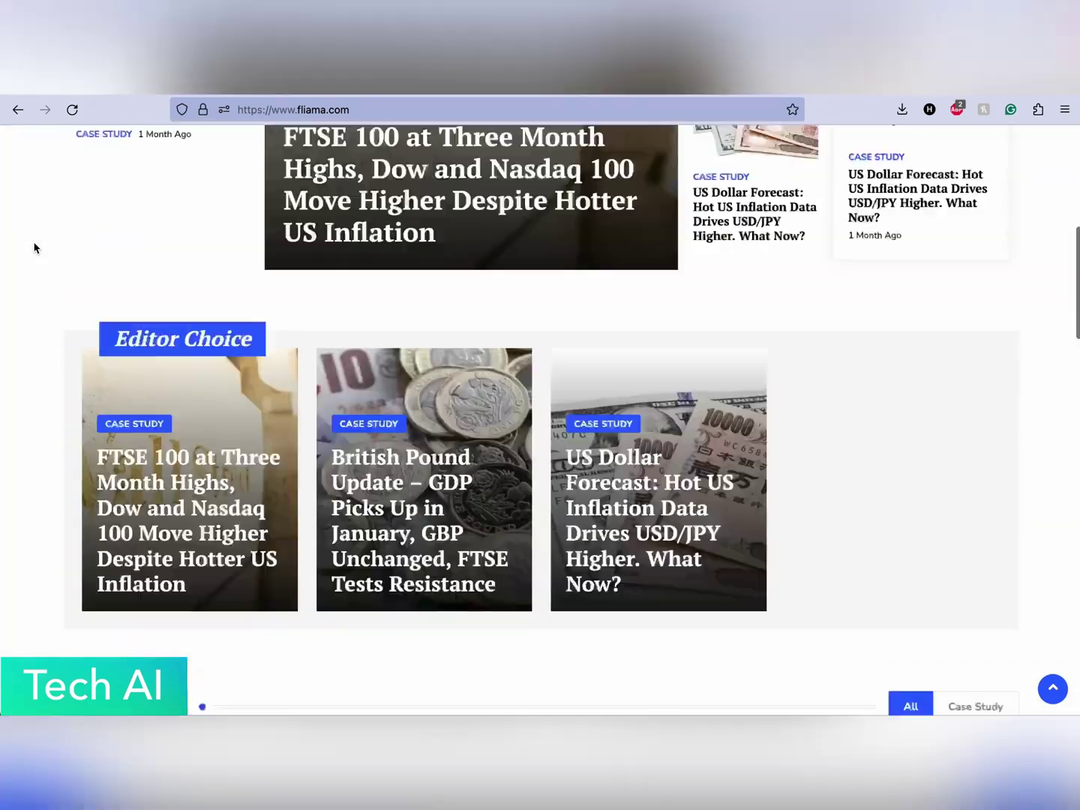